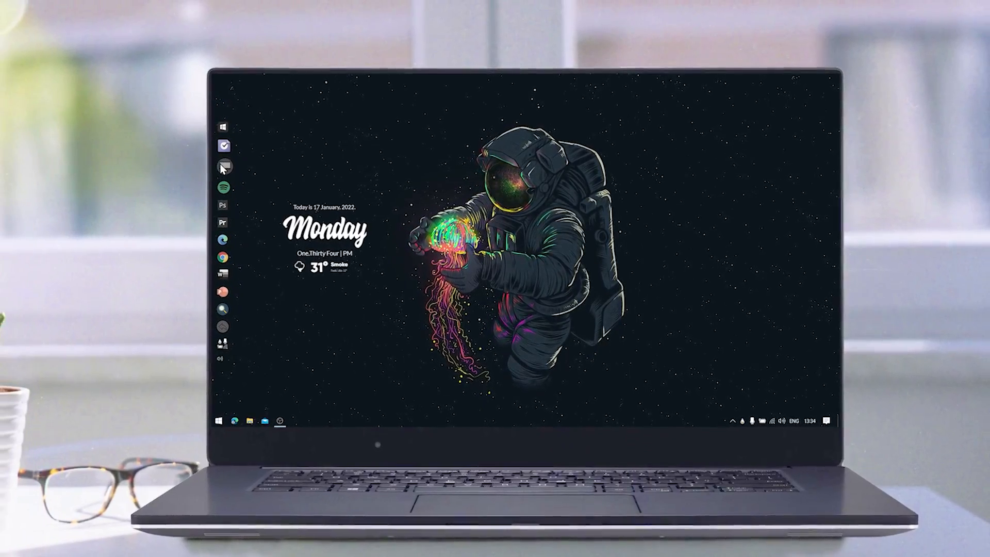
click(216, 166)
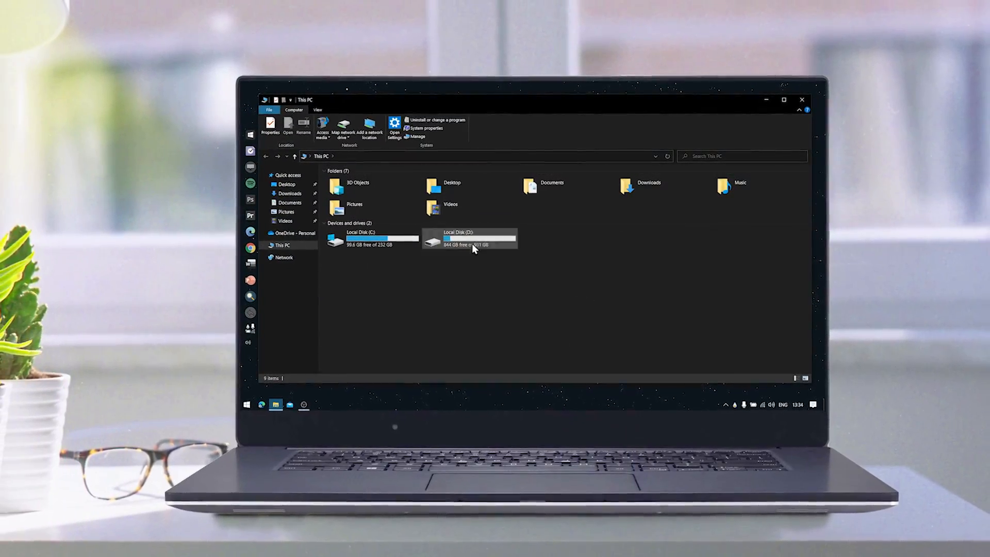
click(793, 106)
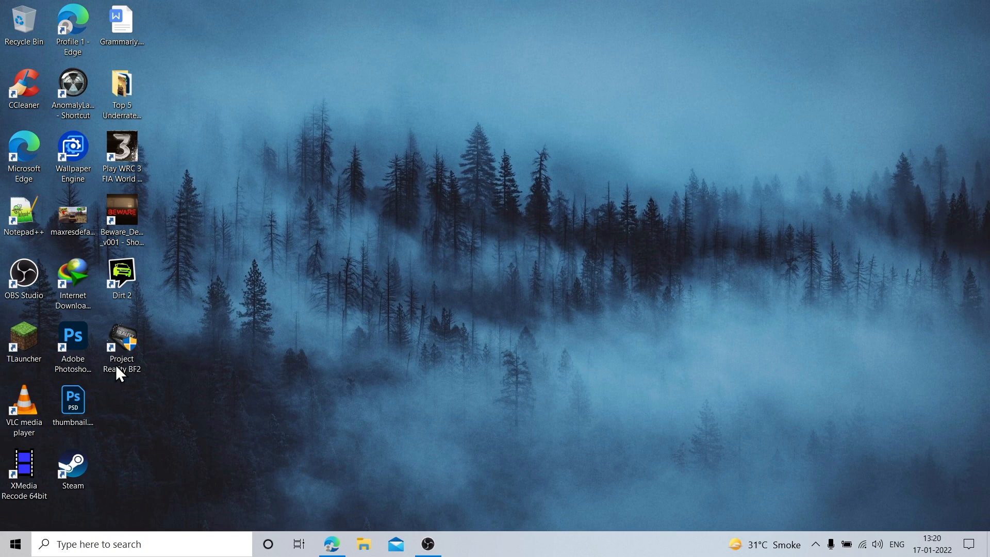
Hide all desktop icons
right_click(395, 162)
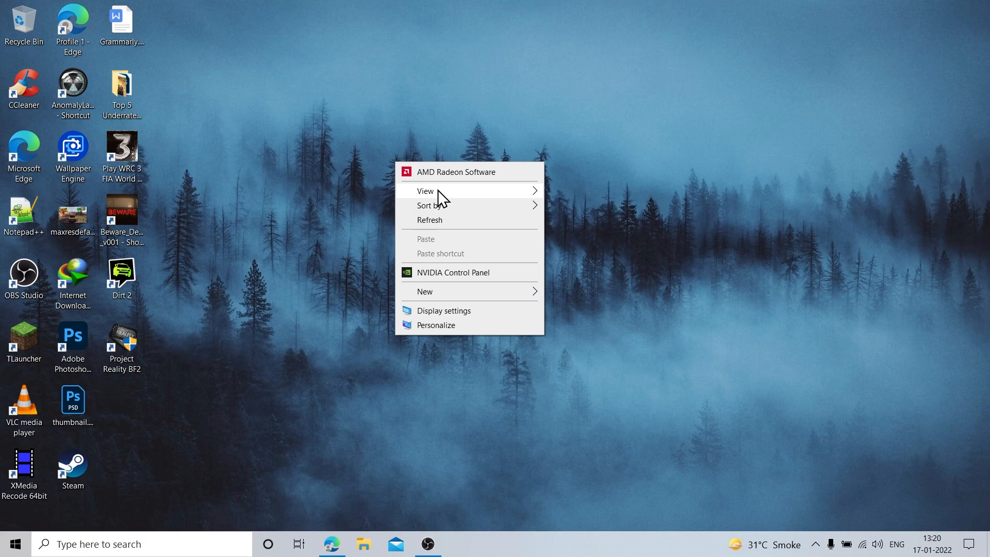
mouse_move(438, 190)
click(599, 274)
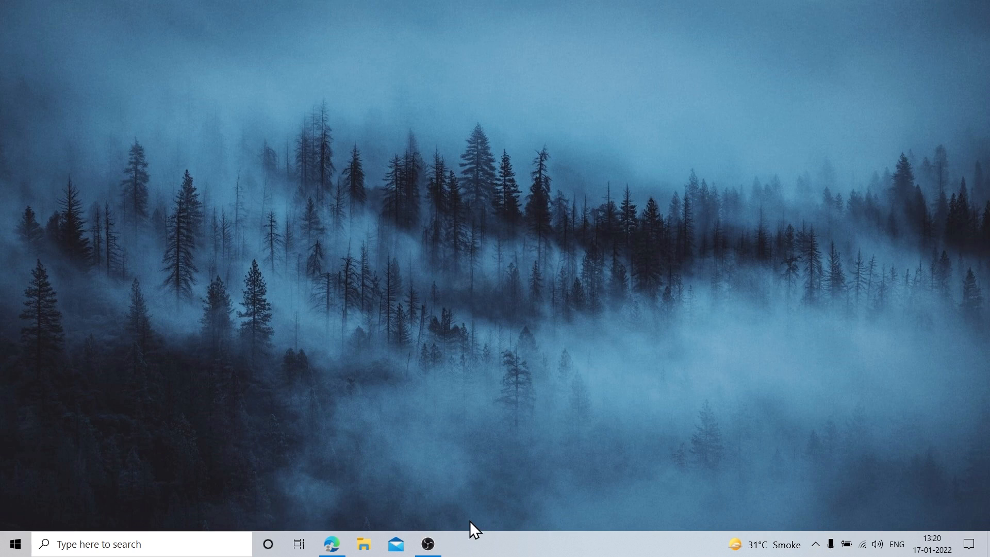
Remove the Task View and Cortana buttons from the taskbar
right_click(528, 552)
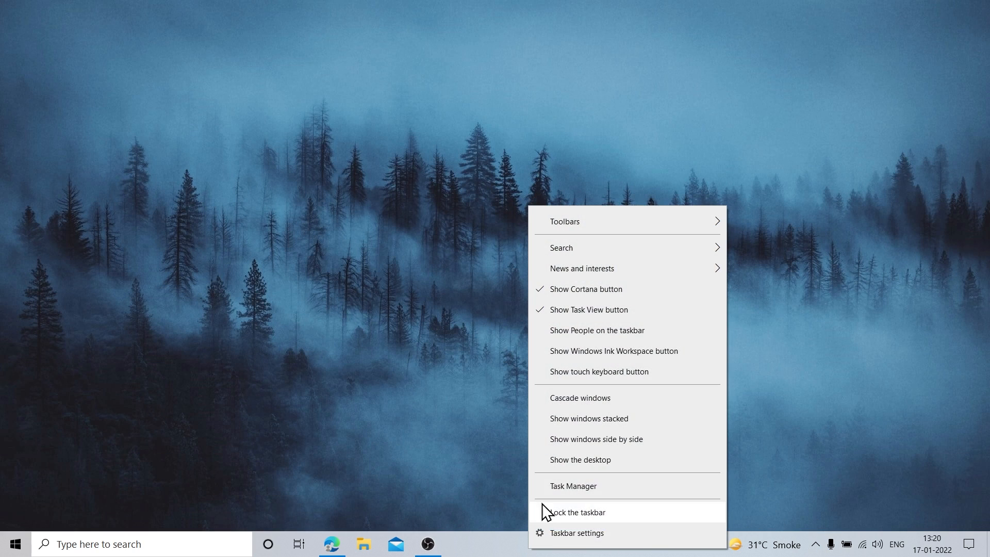
click(572, 309)
right_click(586, 543)
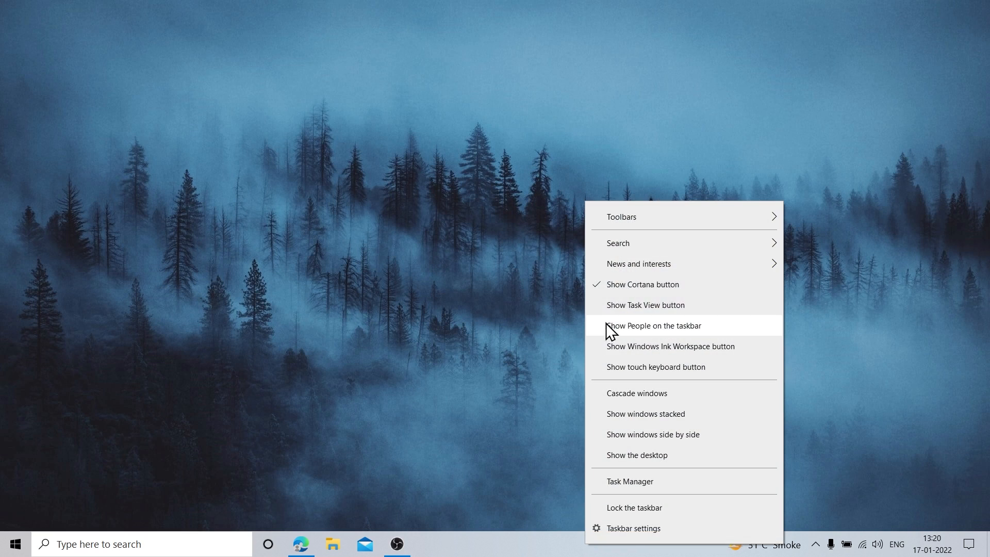
click(606, 277)
Turn off News and interests on the taskbar and set the taskbar search to Hidden
right_click(536, 546)
mouse_move(574, 256)
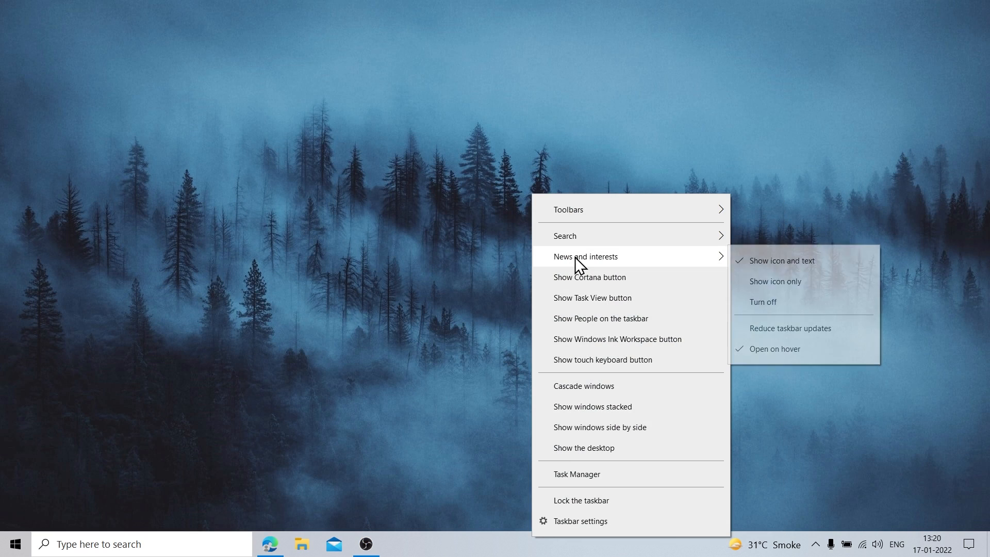
click(775, 311)
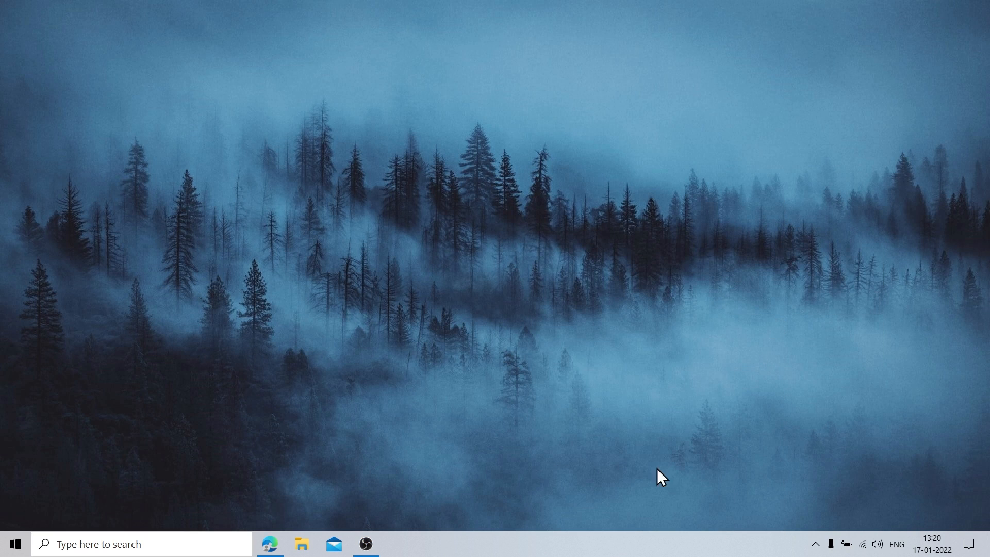
right_click(597, 547)
mouse_move(752, 243)
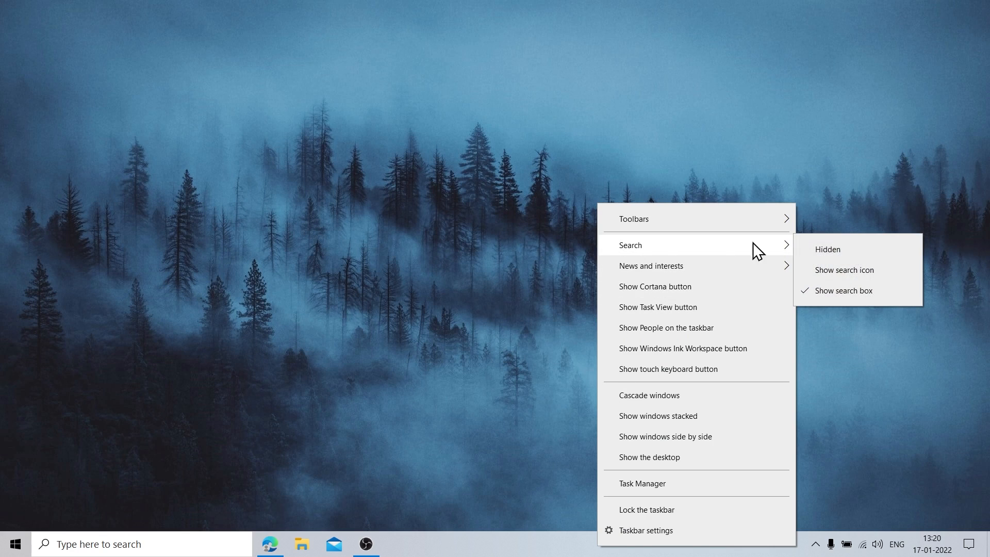
click(828, 240)
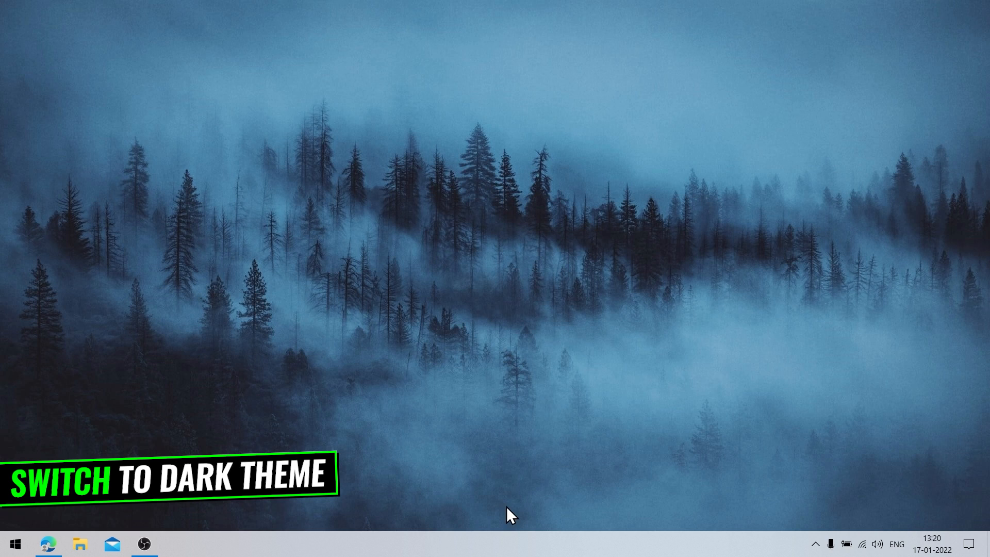
Switch the Windows color mode to Dark in the personalization settings
right_click(469, 256)
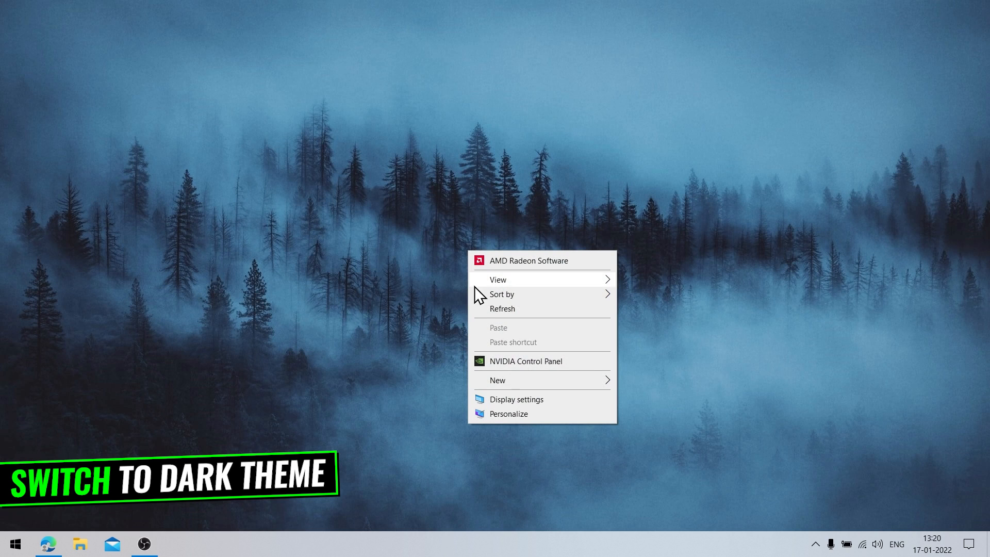
click(512, 418)
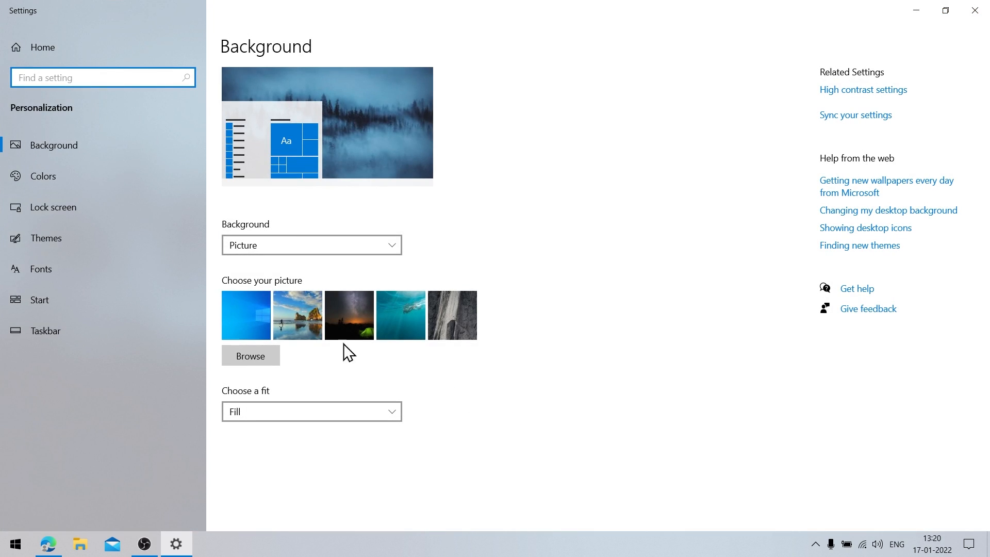
click(119, 174)
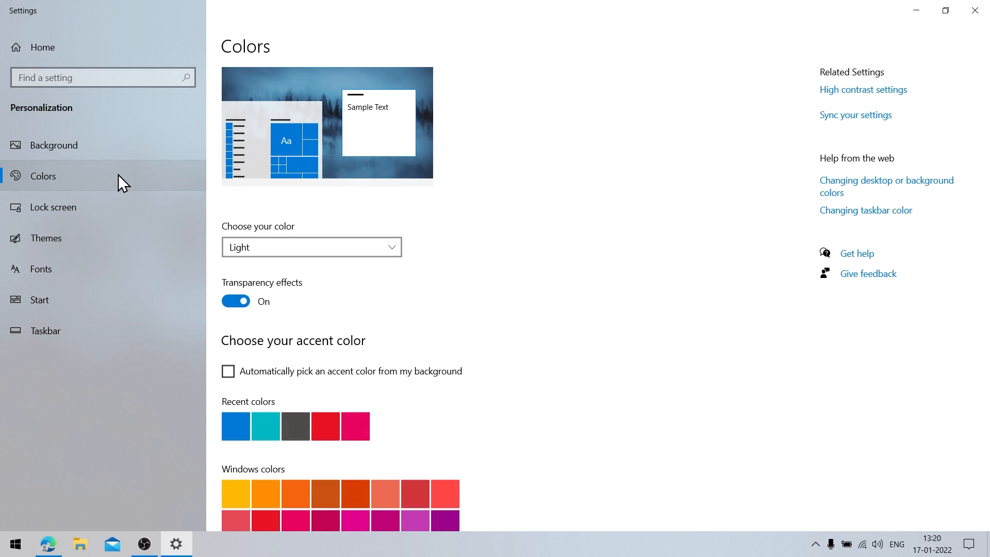
click(236, 243)
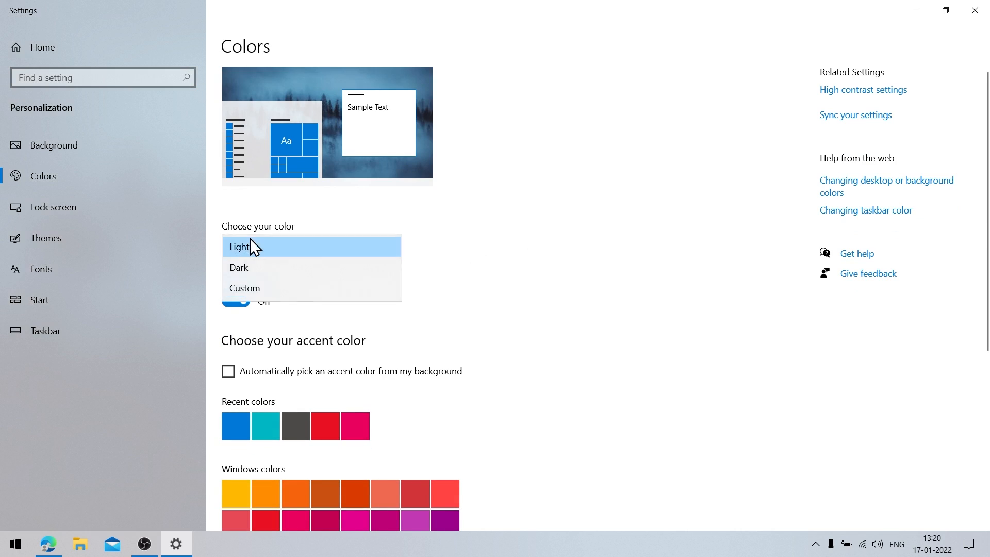
click(275, 273)
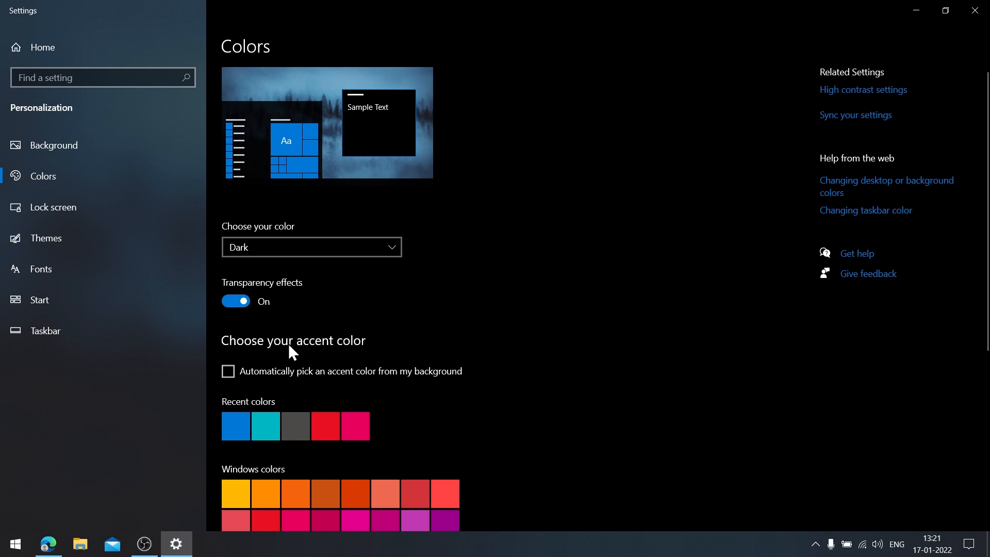
Have the accent color picked automatically from the background and show it on Start, taskbar, and action center, then close Settings
click(298, 369)
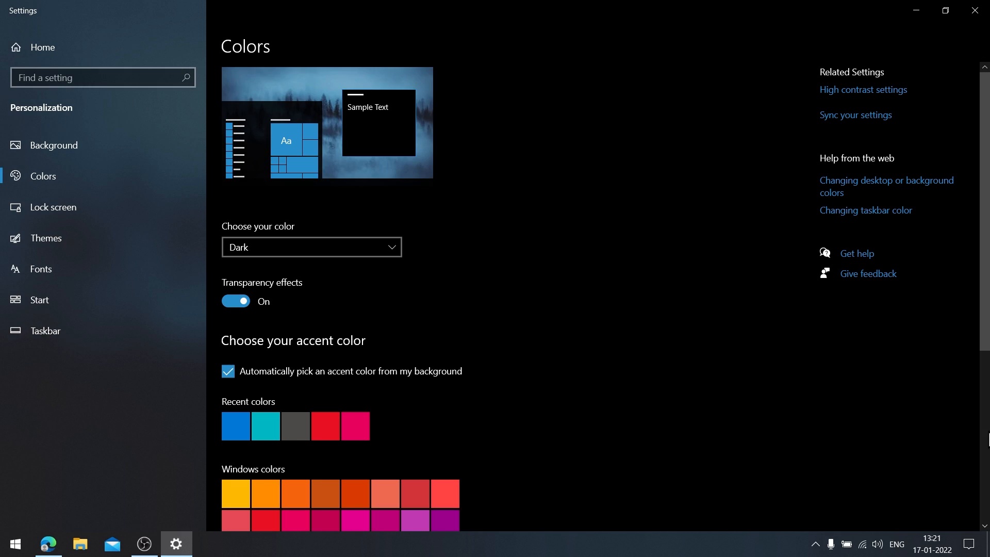
click(987, 433)
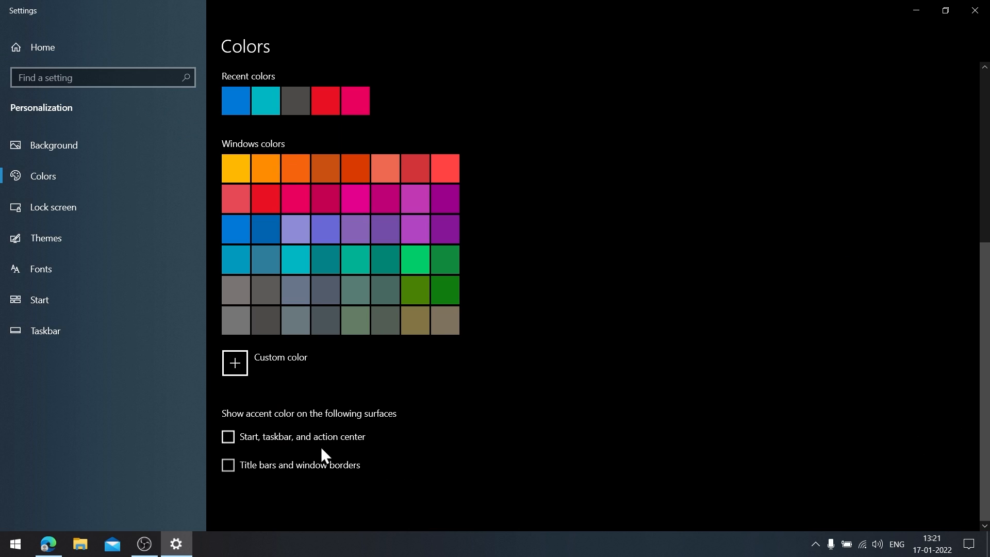
click(320, 437)
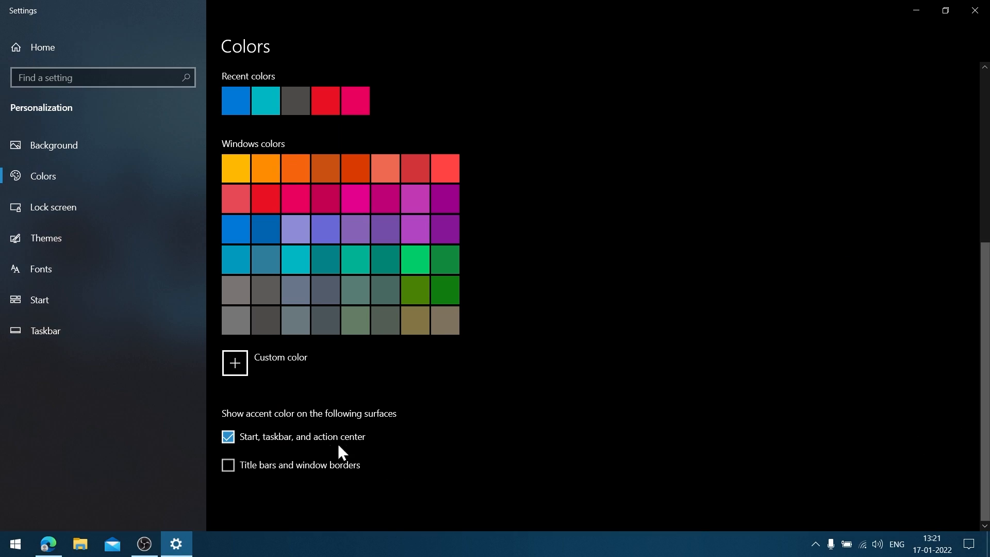
click(974, 12)
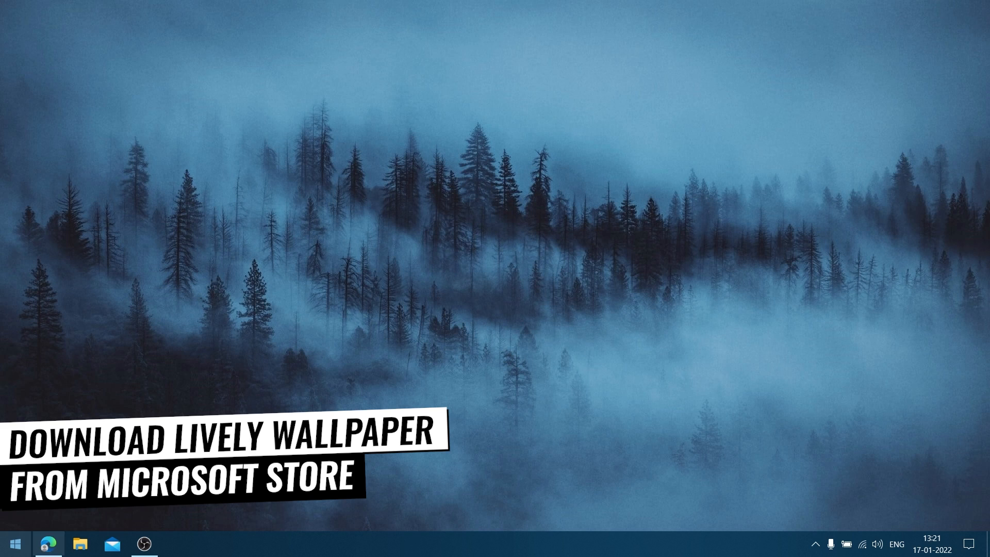
Search the Microsoft Store for "lively" and open the Lively Wallpaper app page
click(15, 543)
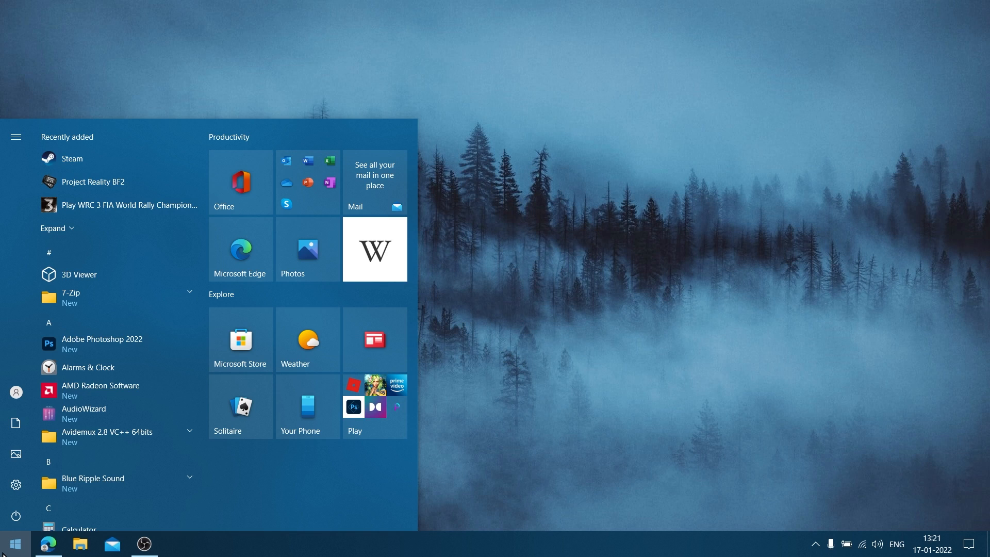
click(228, 351)
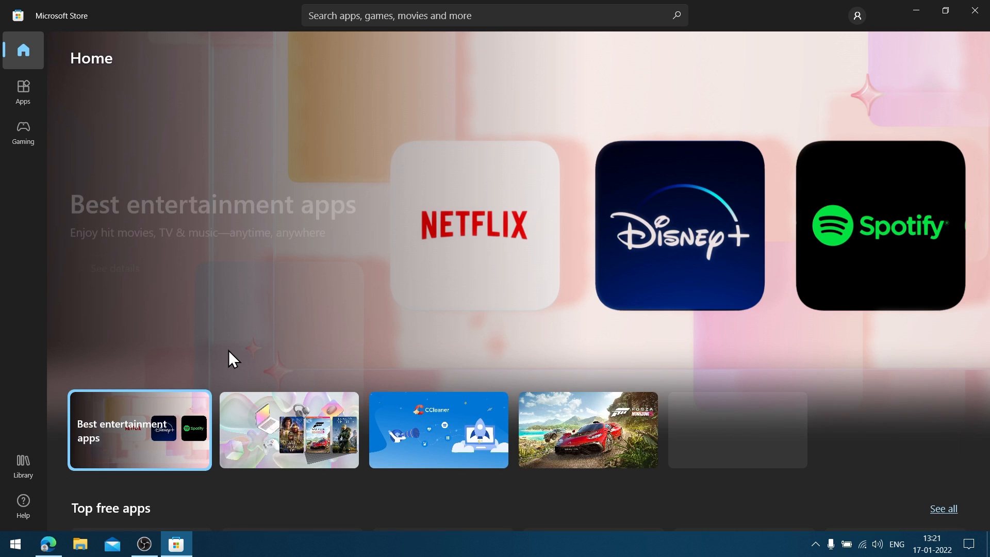
click(445, 13)
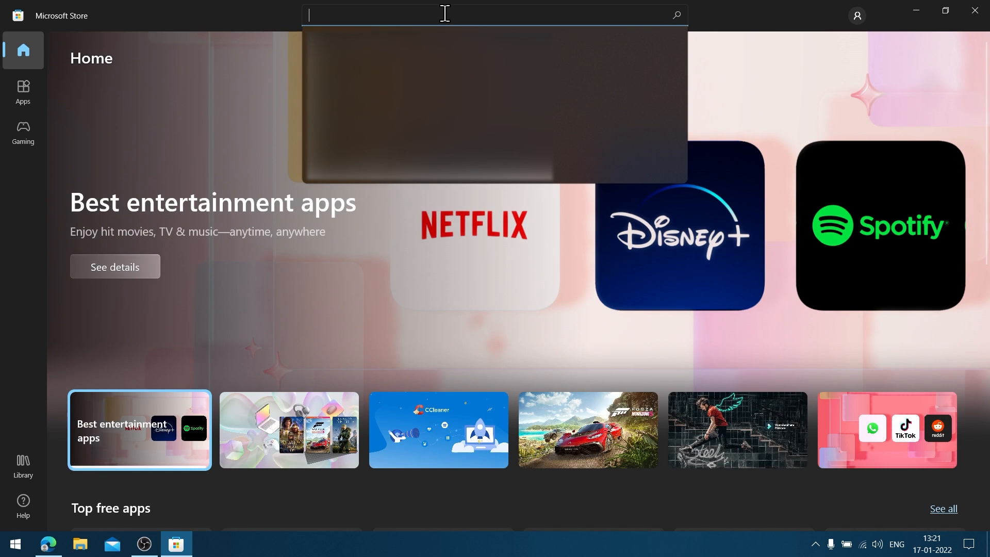
text(lively)
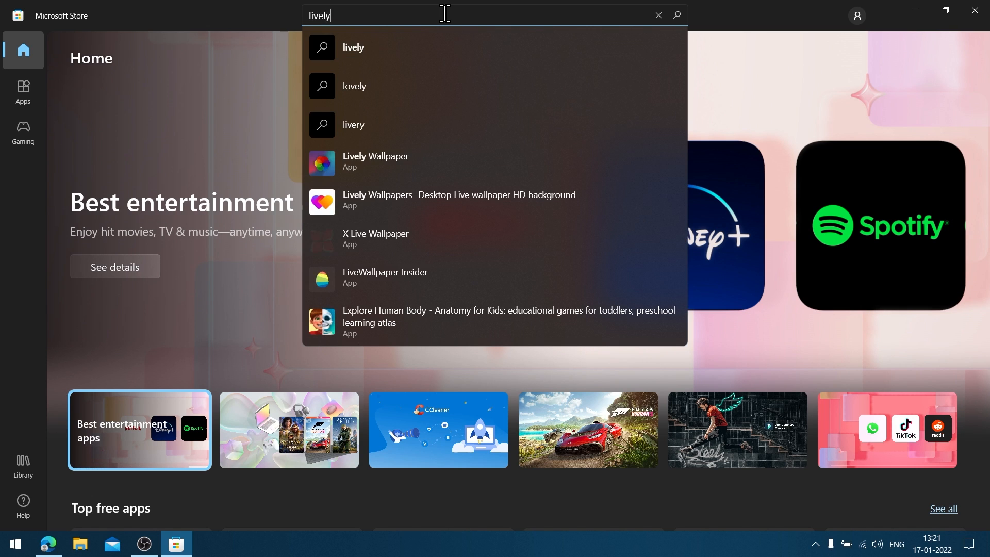
click(437, 161)
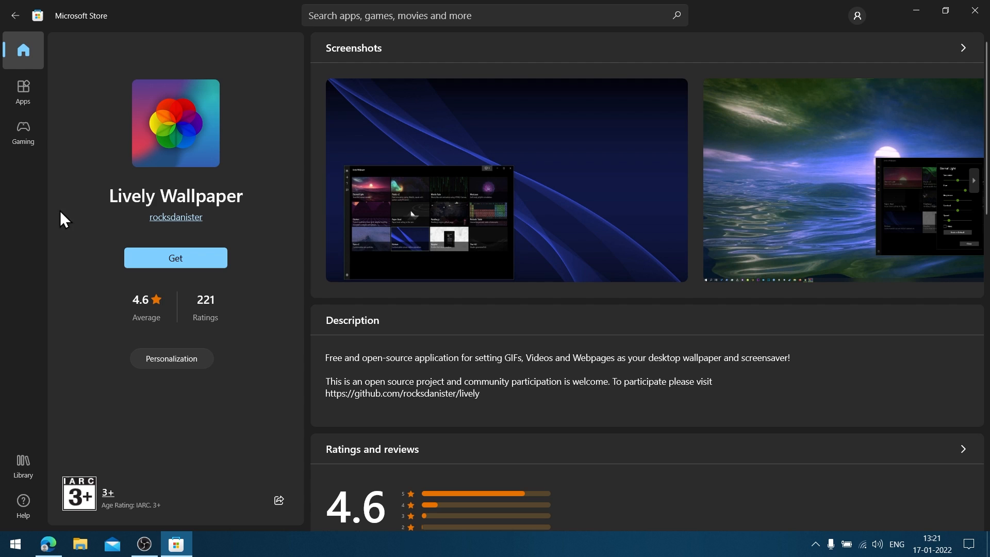
Install and launch Lively Wallpaper, and close the Microsoft Store
click(178, 258)
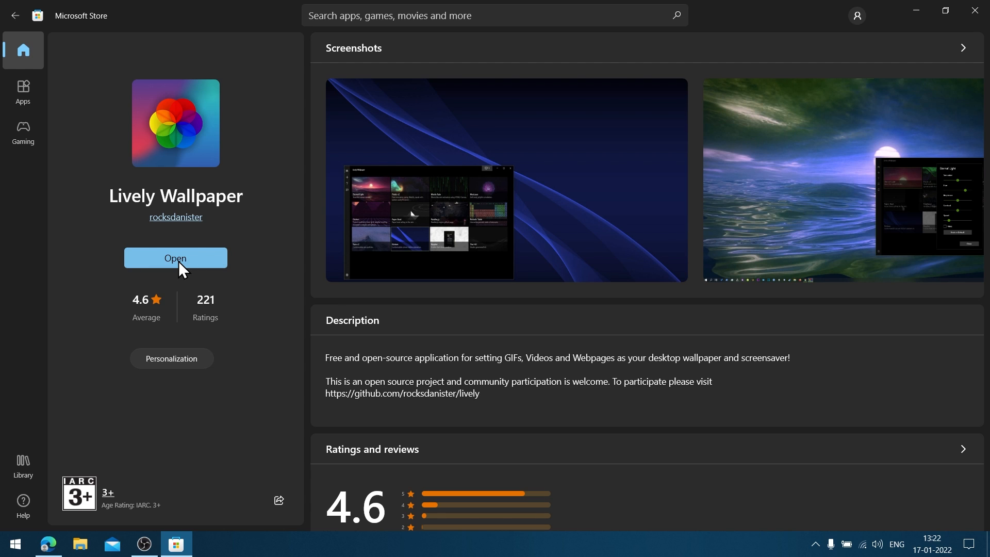
click(179, 261)
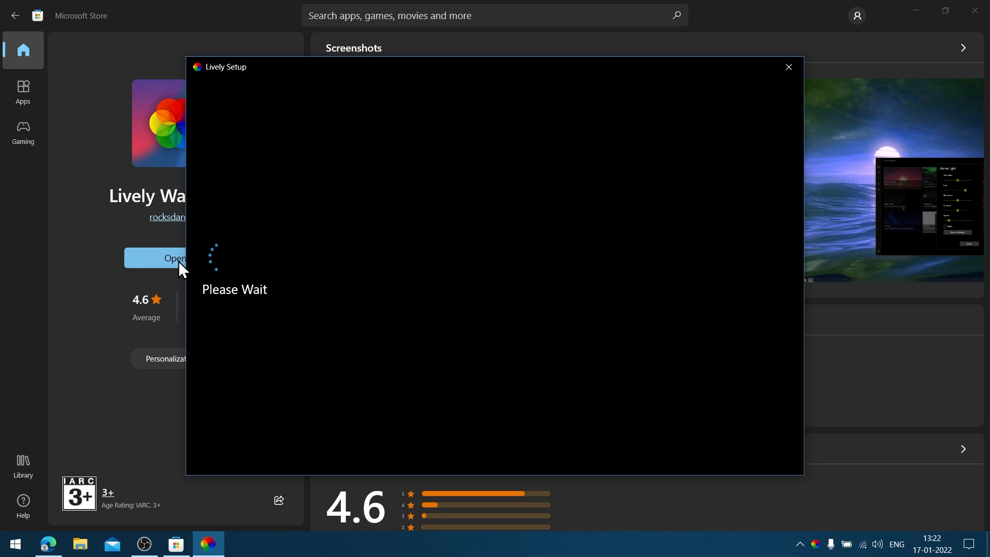
click(975, 10)
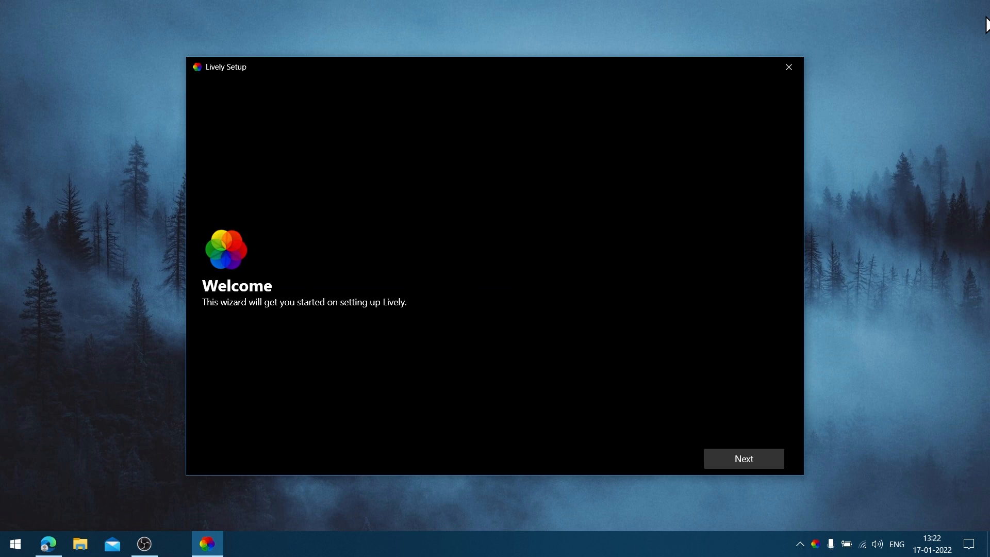
Complete the Lively setup with the taskbar theme set to Clear, and move the Lively Wallpaper window slightly higher on the desktop
click(738, 455)
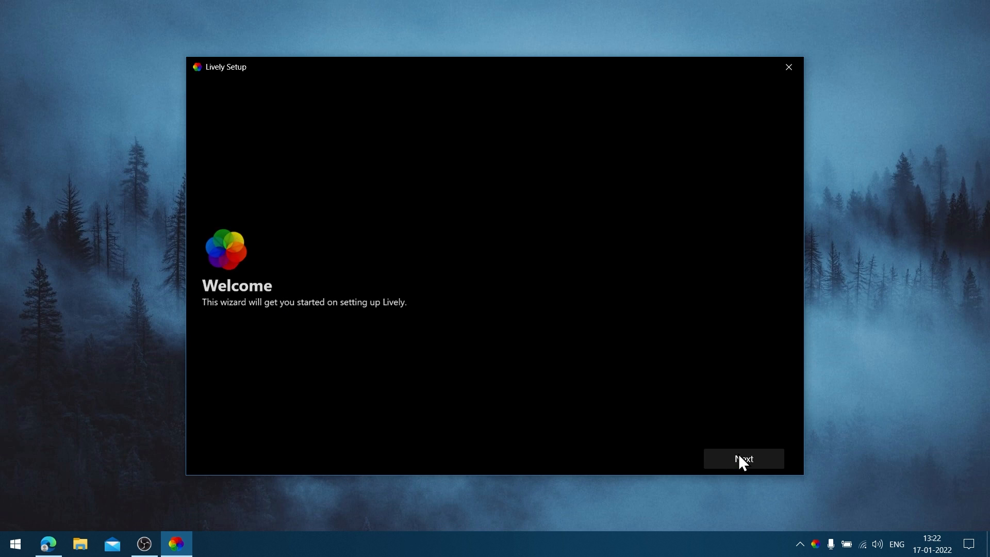
click(738, 455)
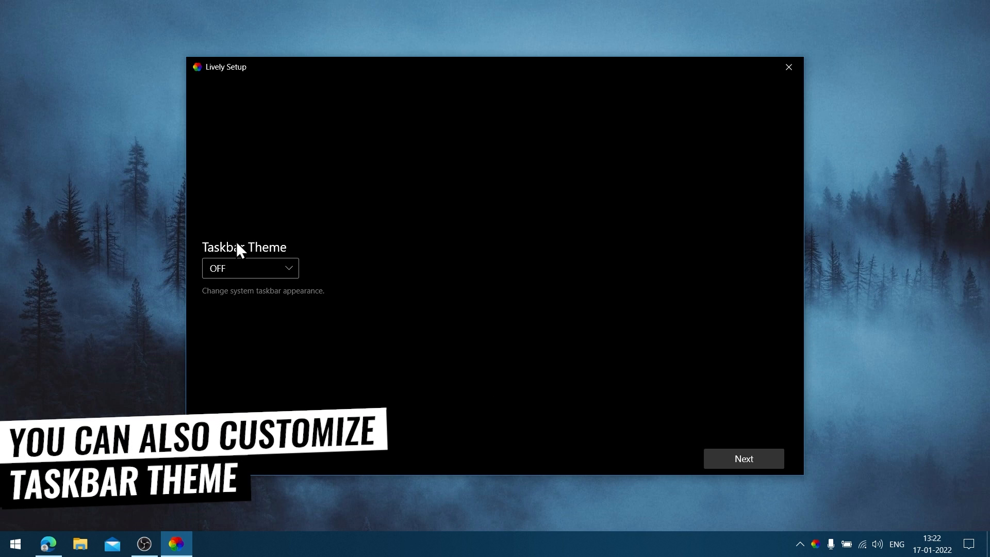
click(249, 265)
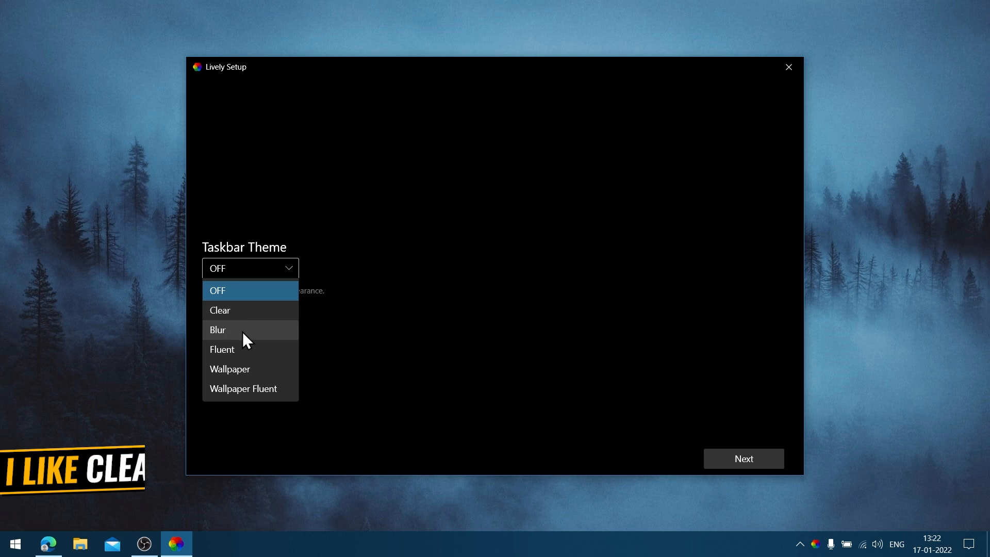
click(251, 311)
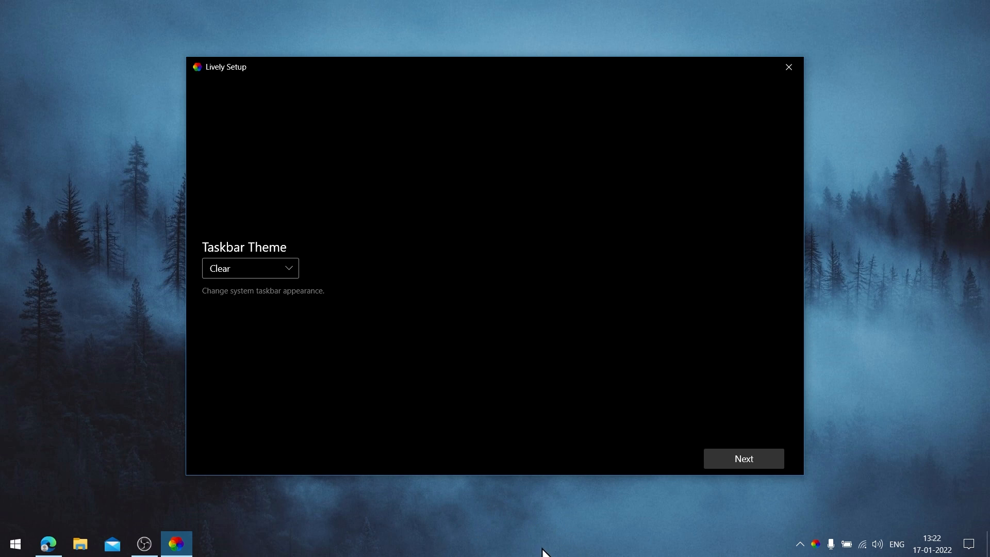
click(763, 456)
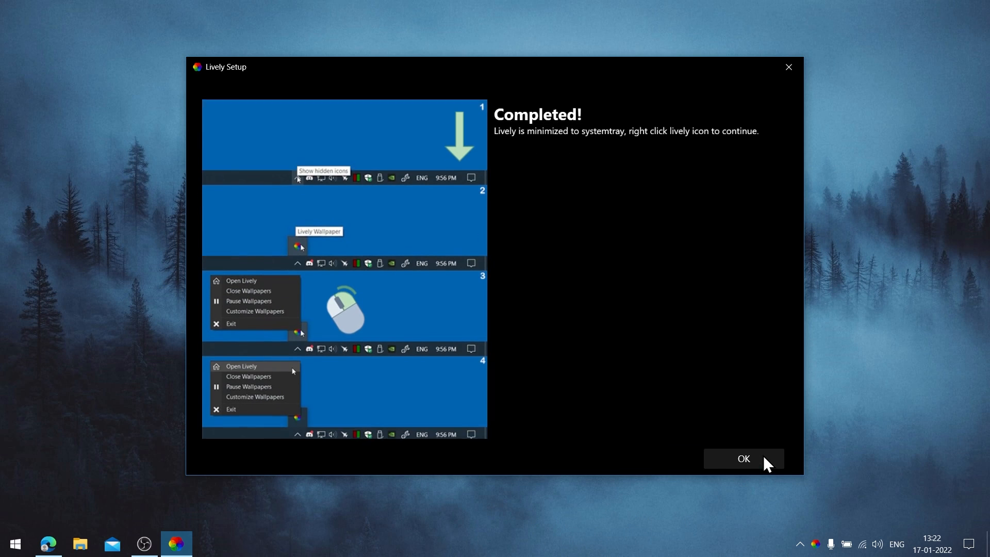
click(763, 456)
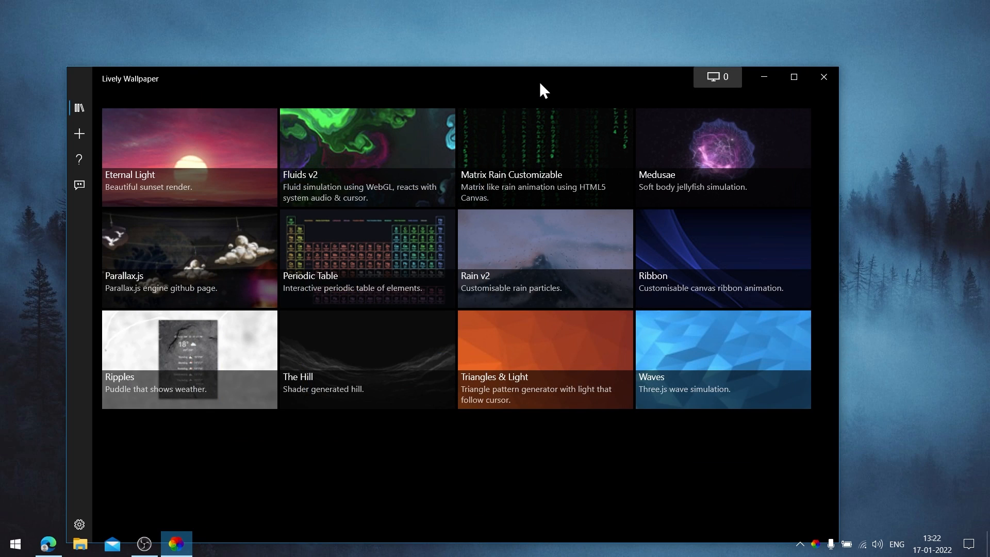
drag(539, 83, 557, 45)
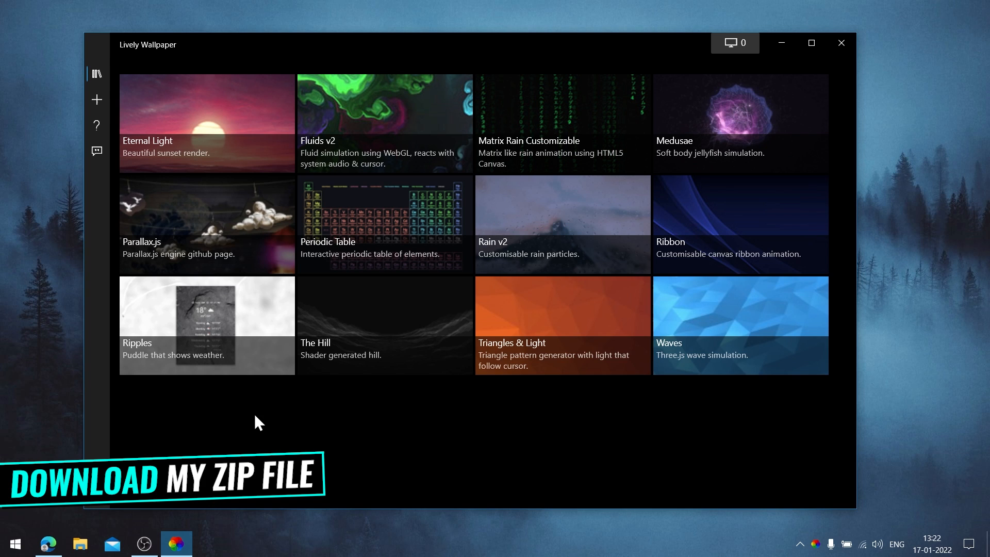
Switch to the Edge browser and download "How to Make Desktop Look Awesome (PART 7).zip" from the MEGA page
click(49, 543)
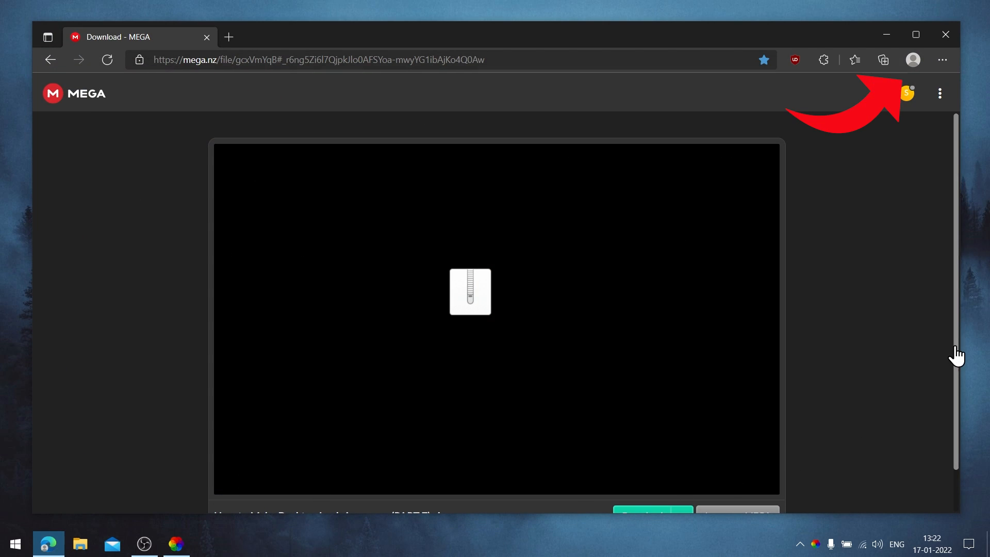
scroll(943, 417, down, 1)
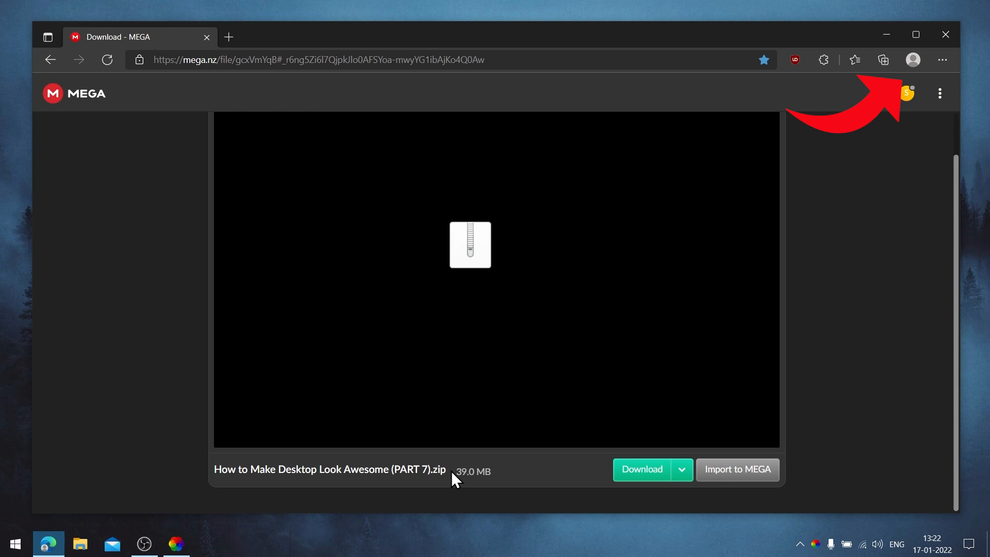
drag(447, 470, 212, 471)
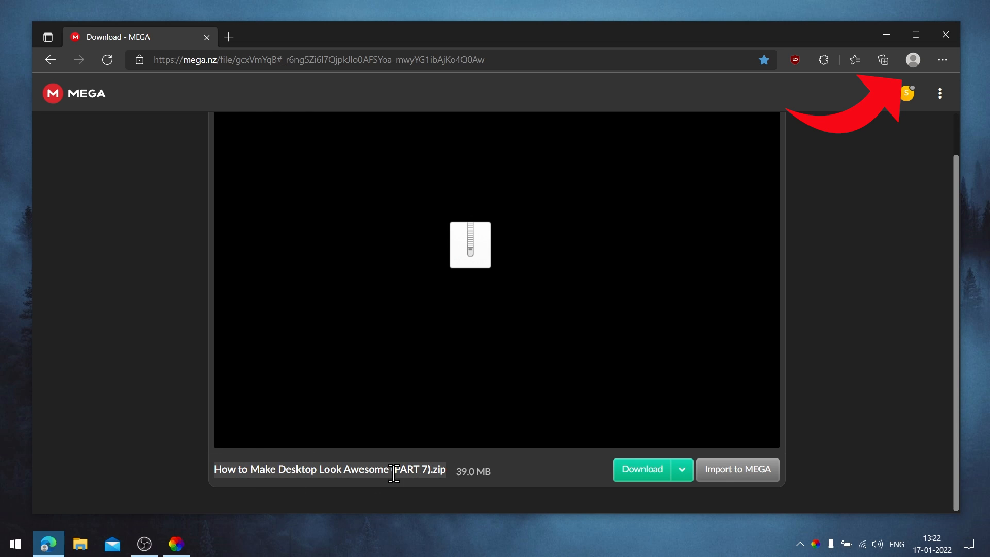
click(641, 471)
scroll(956, 455, down, 1)
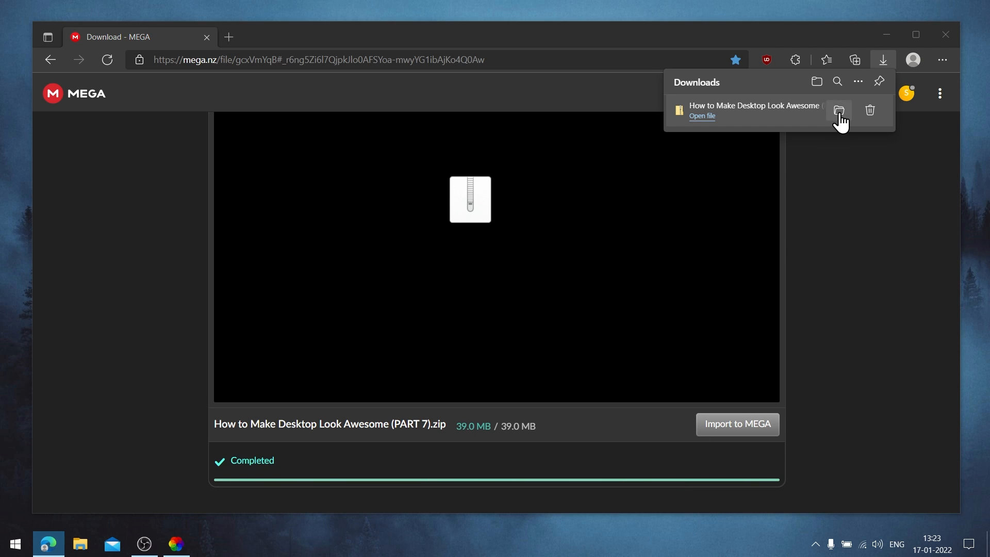
Show the downloaded zip in its folder, close the Edge browser, and bring up the Downloads folder in File Explorer
click(840, 112)
click(887, 30)
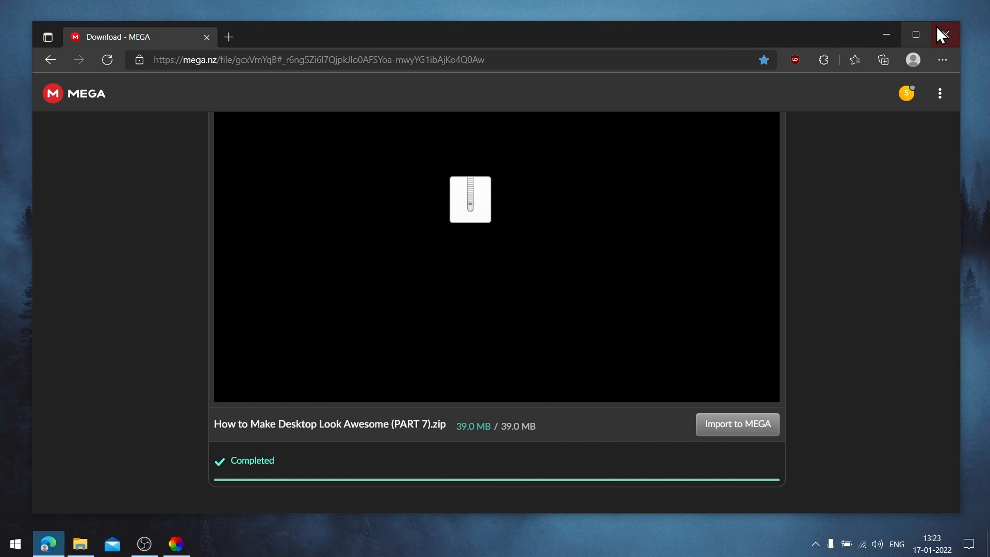
click(939, 32)
click(80, 543)
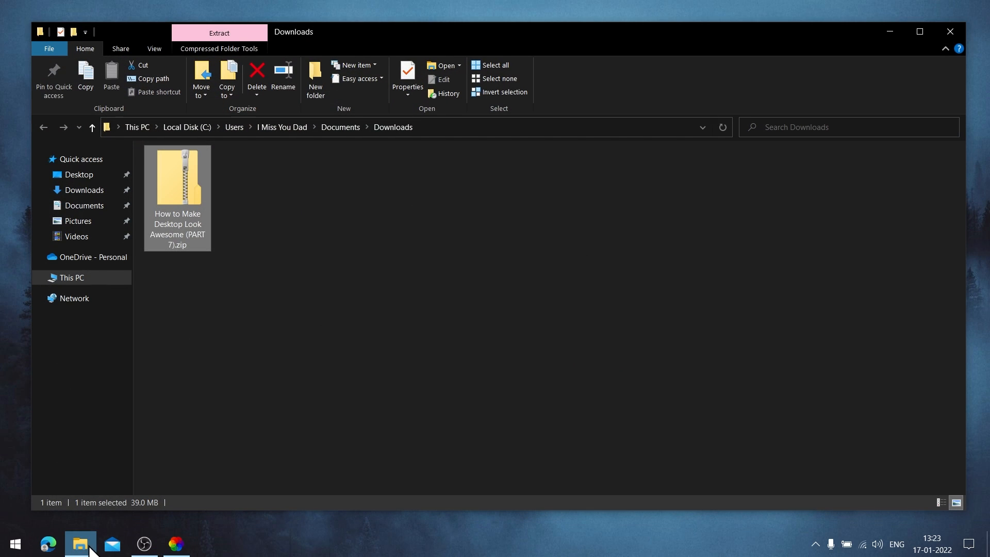
Extract "How to Make Desktop Look Awesome (PART 7).zip" with 7-Zip into a folder of the same name
right_click(178, 191)
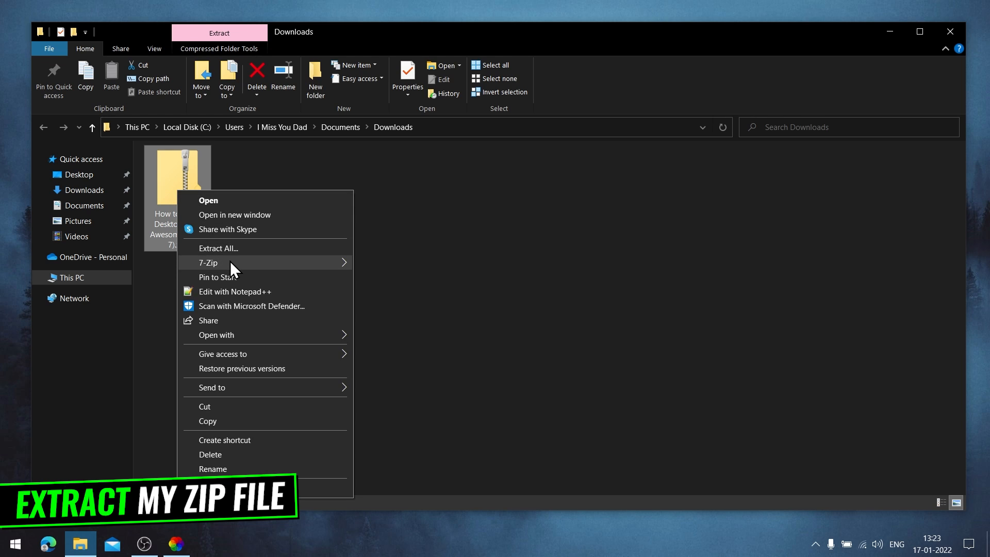
mouse_move(271, 264)
click(423, 306)
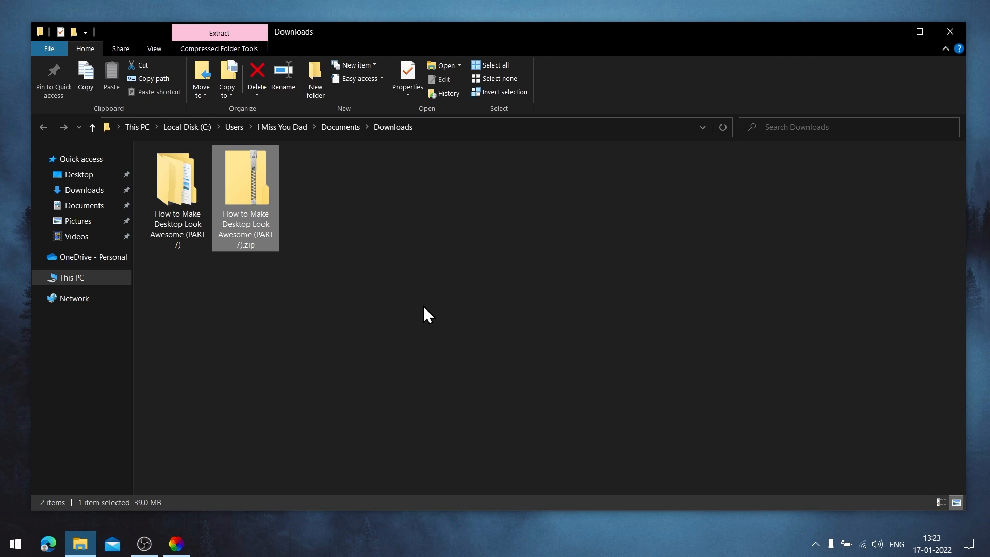
Open the extracted "How to Make Desktop Look Awesome (PART 7)" folder and select the Space Man zip
click(178, 204)
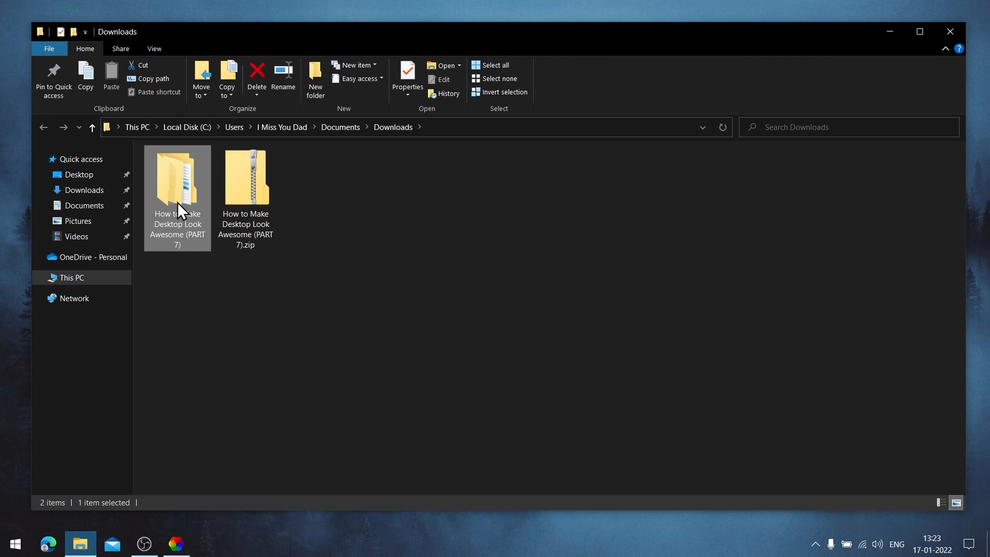
right_click(181, 187)
click(207, 197)
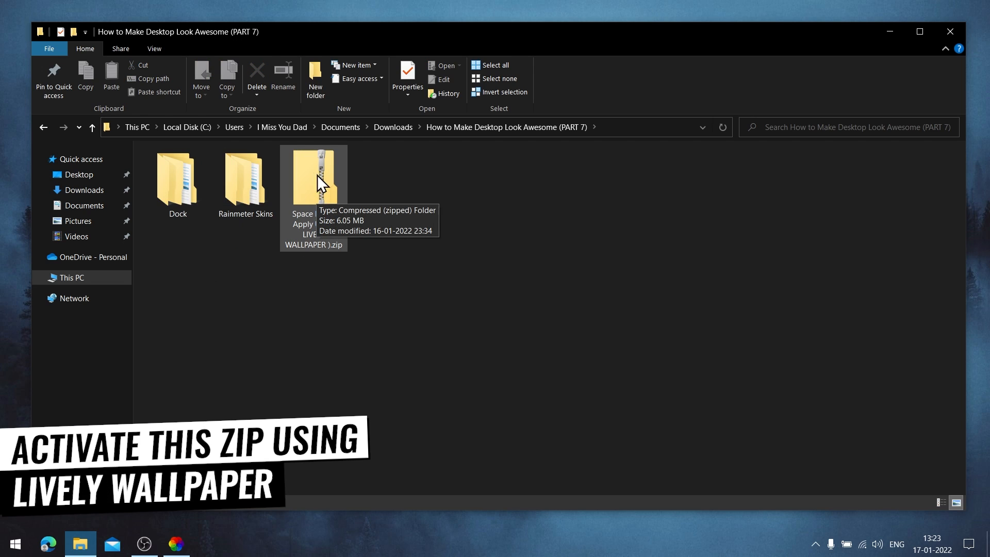
click(299, 217)
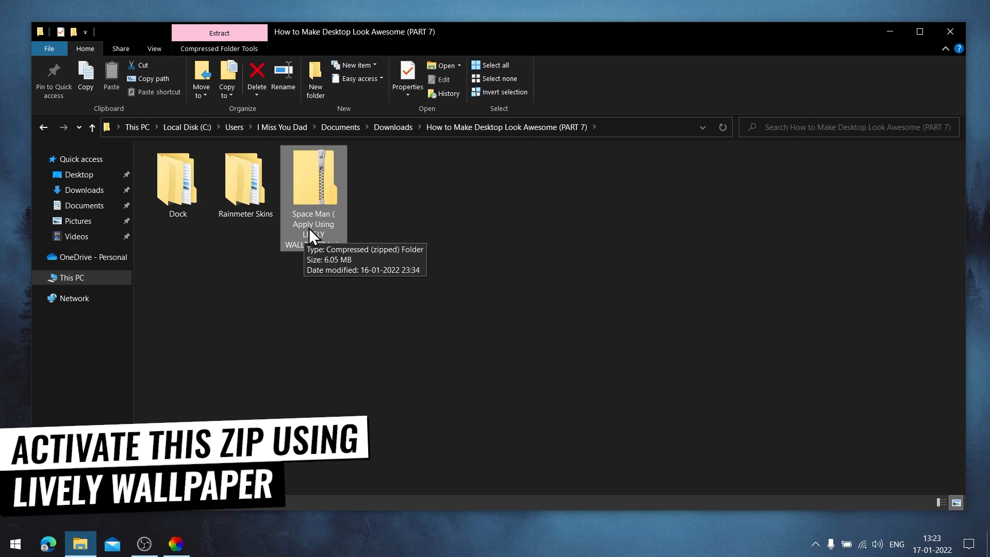
Switch to Lively Wallpaper and add "Space Man ( Apply Using LIVELY WALLPAPER ).zip" from the extracted folder in Documents > Downloads as a wallpaper
click(186, 536)
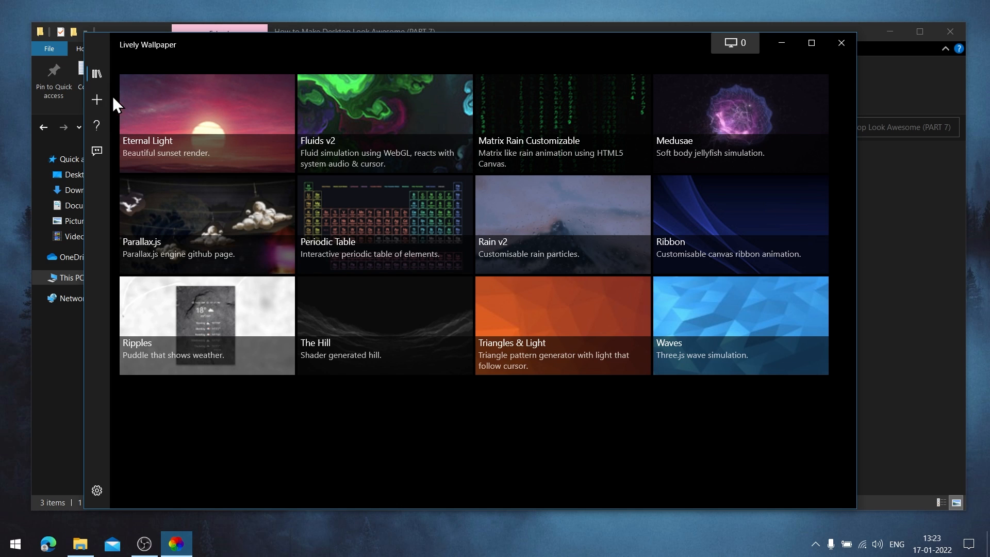
click(97, 100)
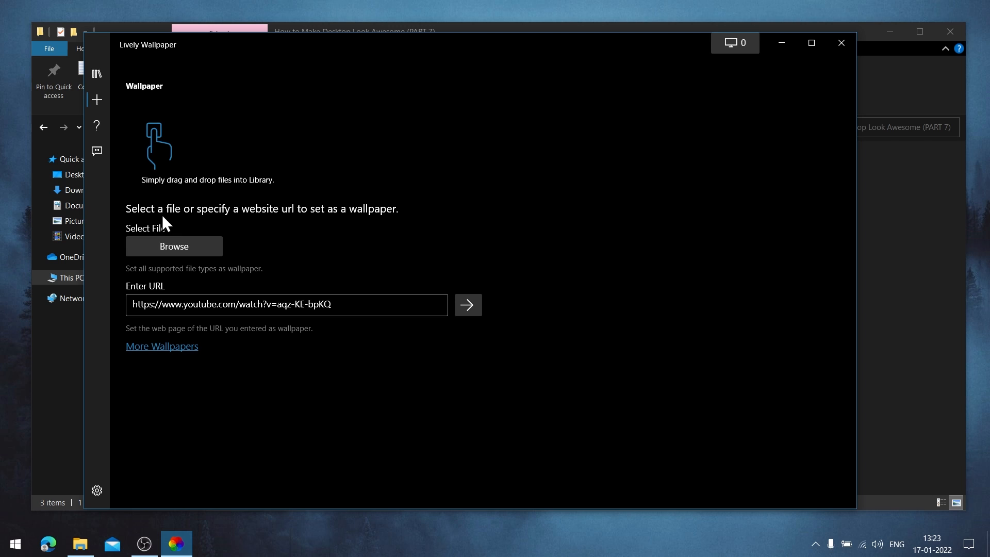
click(171, 240)
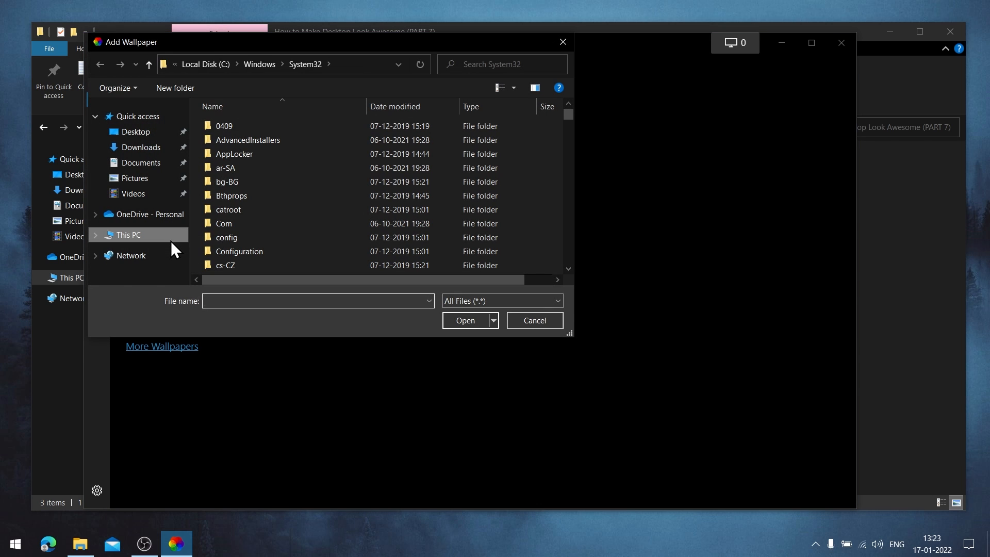
click(127, 164)
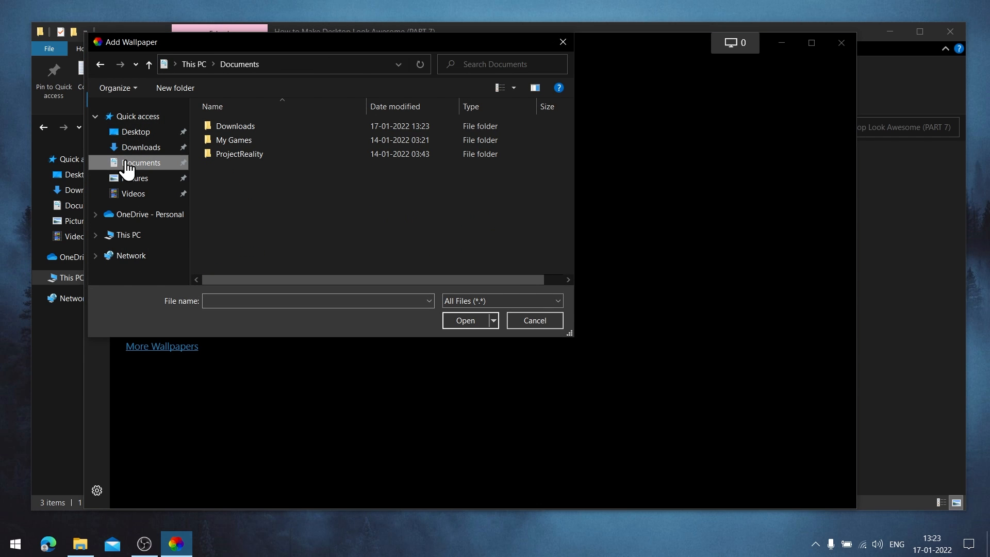
double_click(245, 125)
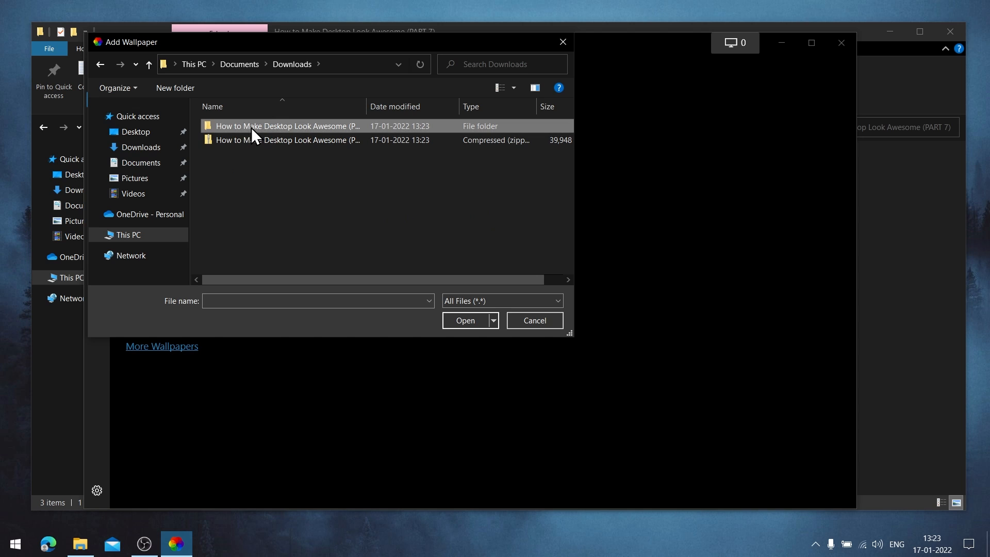
right_click(251, 128)
click(264, 136)
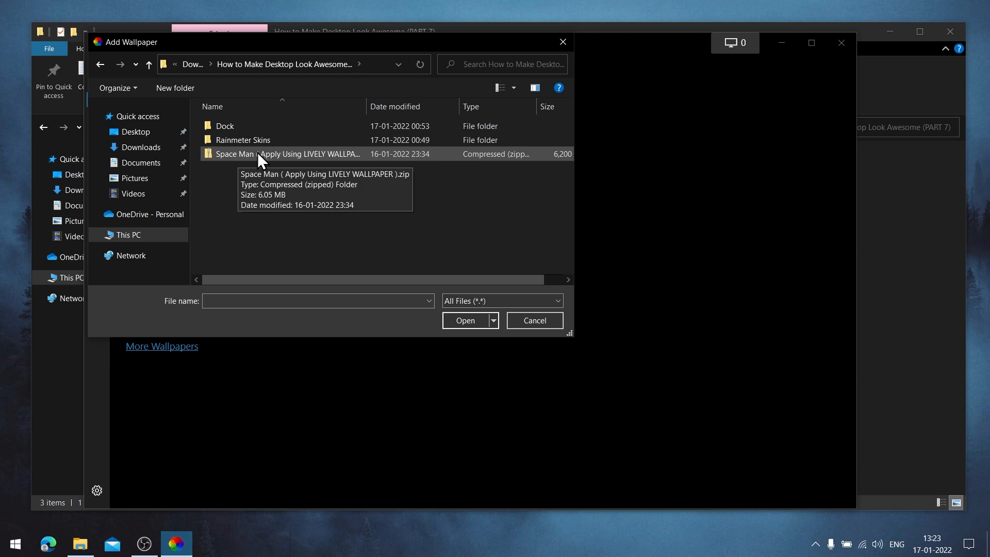
click(501, 88)
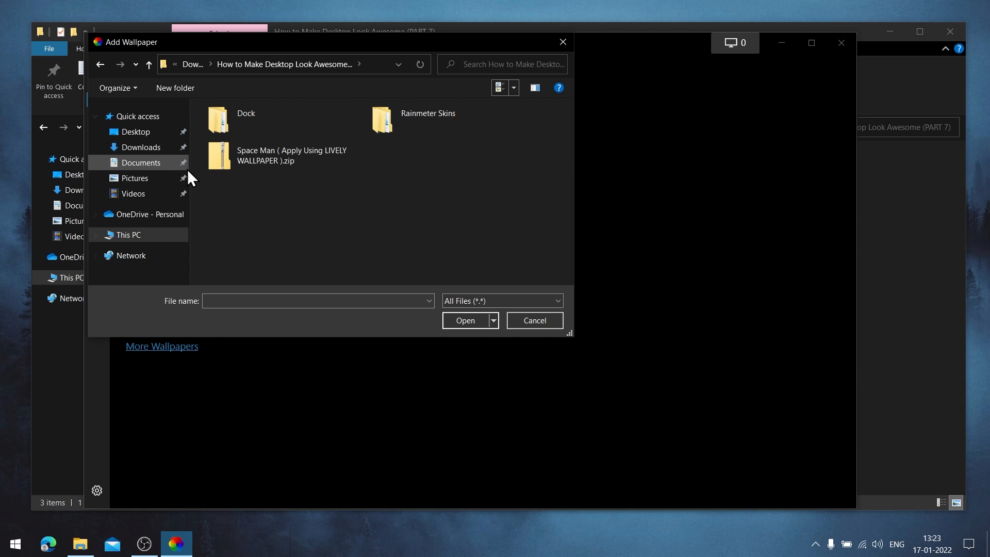
click(277, 157)
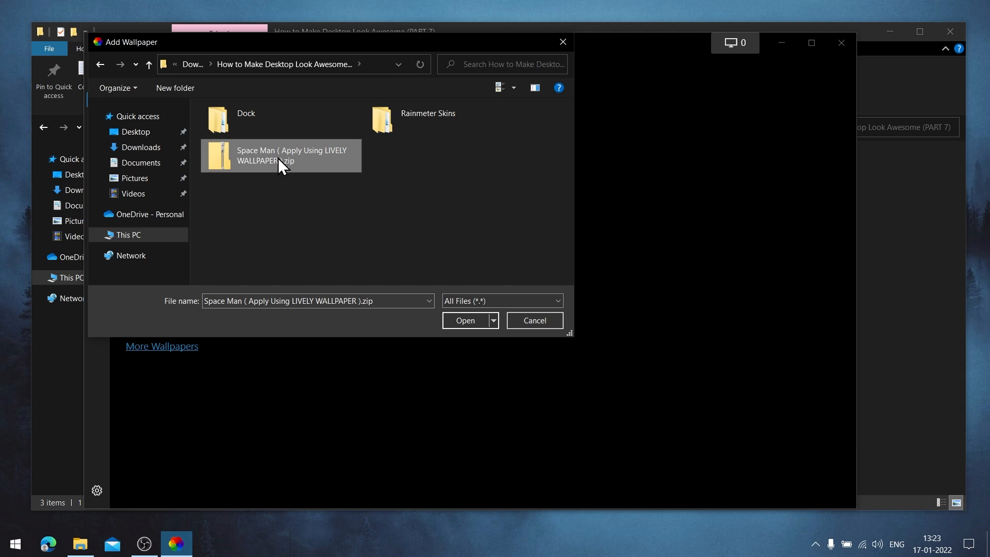
click(454, 321)
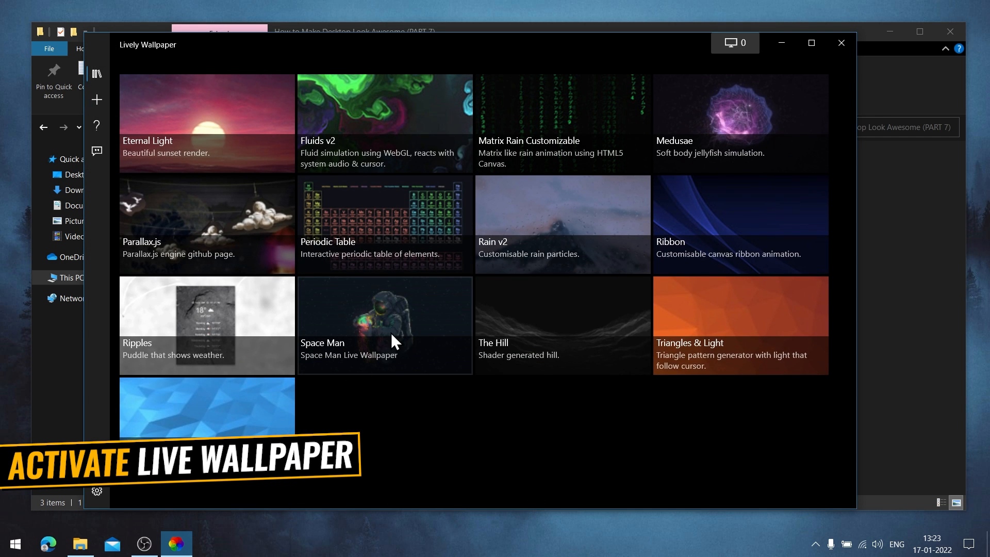
Activate the Space Man live wallpaper, and clear the Lively and File Explorer windows off the desktop
click(385, 330)
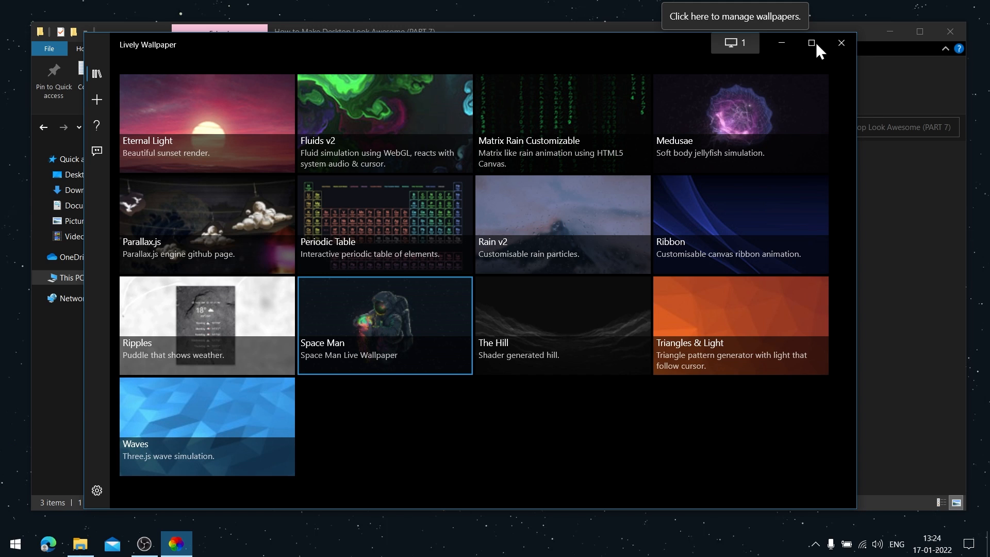
click(836, 45)
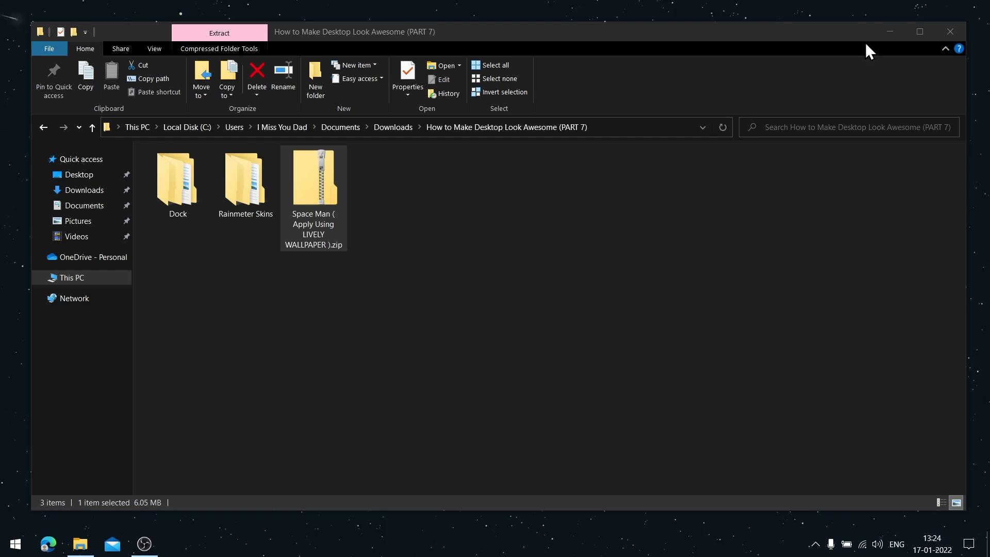
click(890, 31)
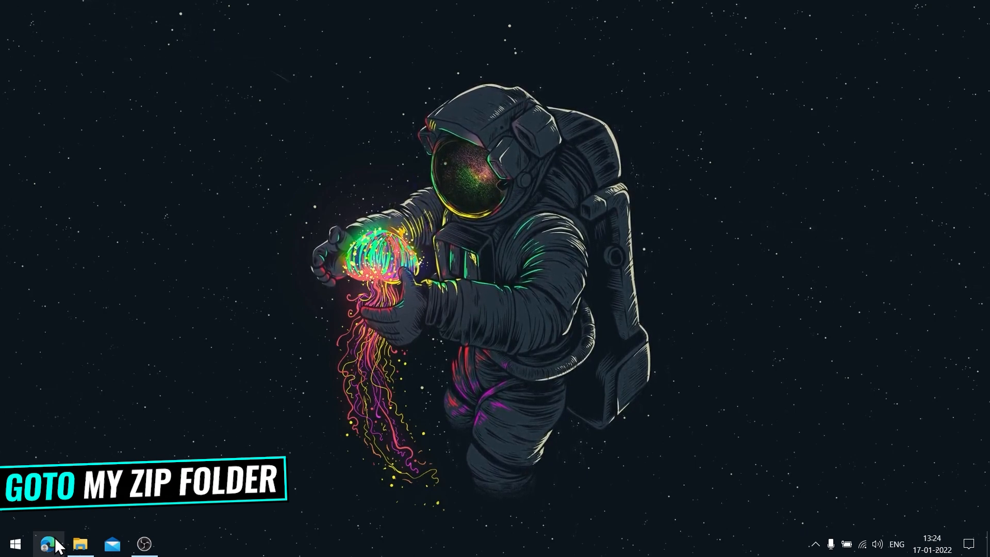
Return to File Explorer, open the Dock folder, and display its contents as large icons
click(80, 544)
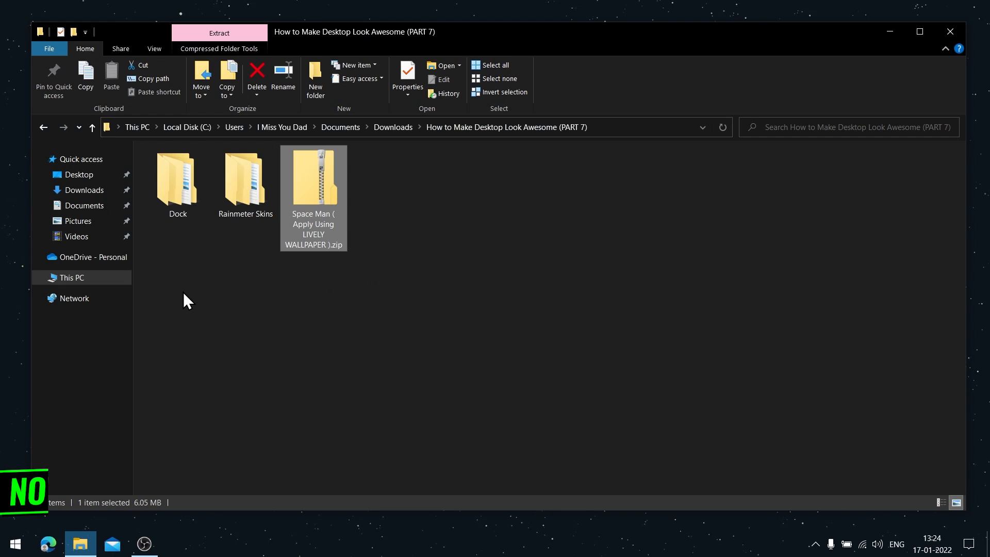
right_click(177, 165)
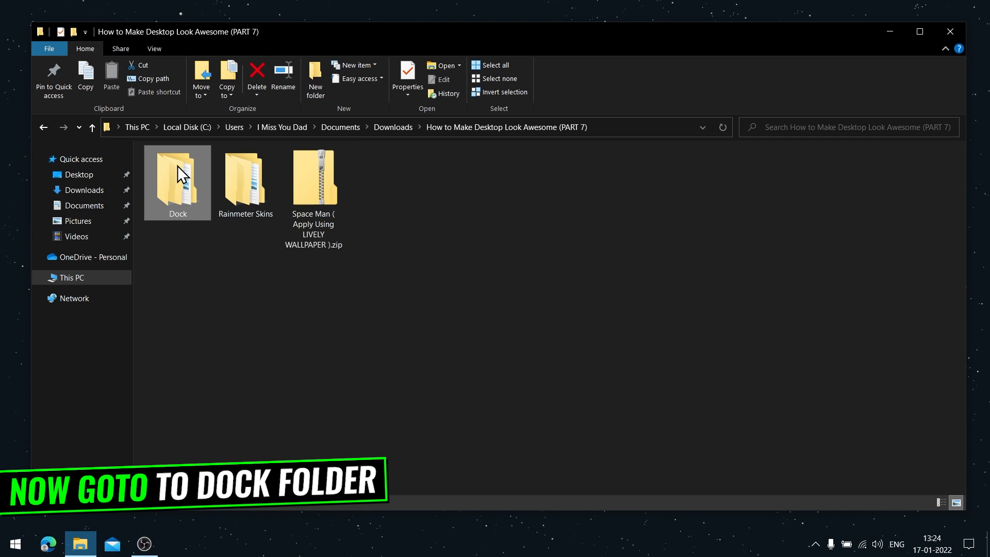
click(210, 176)
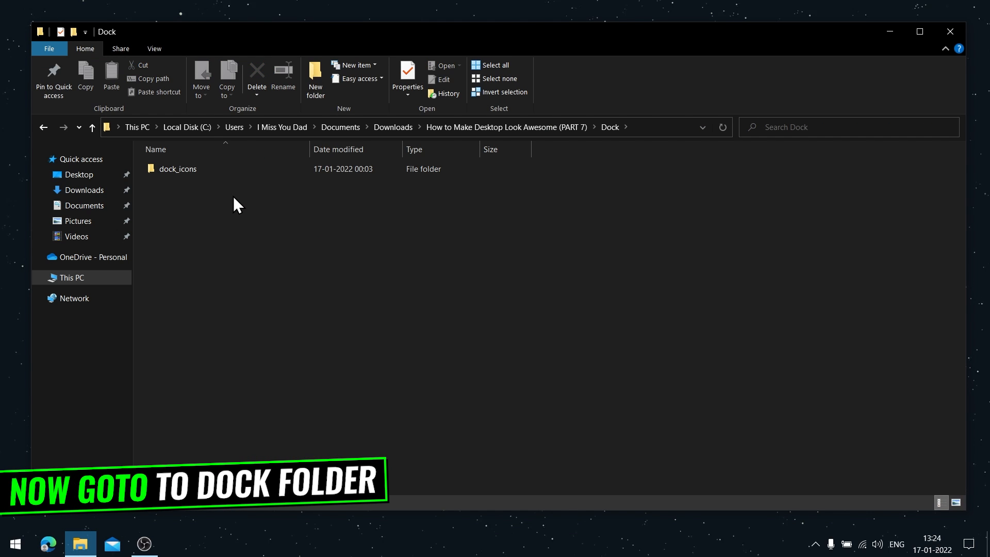
click(154, 48)
click(210, 68)
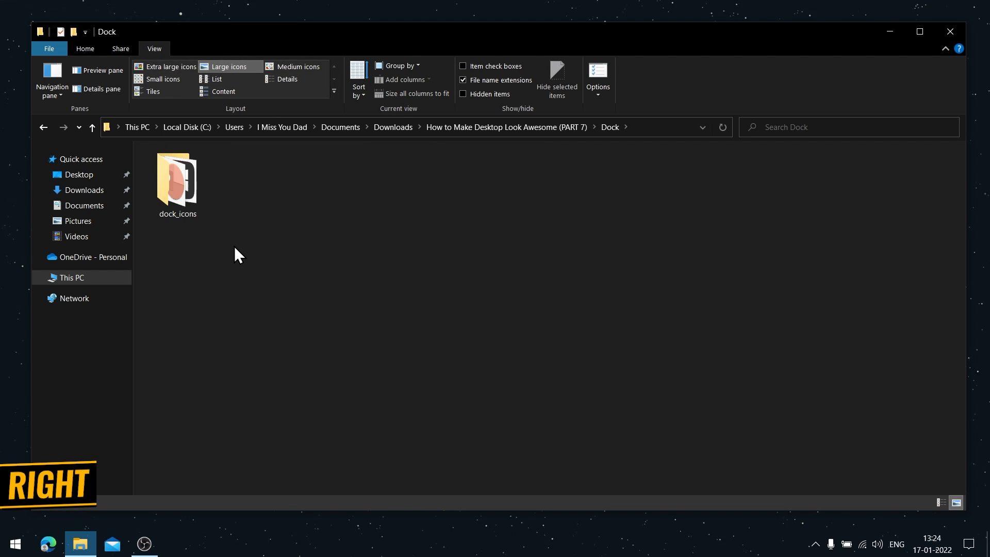
Move the dock_icons folder from the Dock folder to the root of Local Disk (C:) by cutting and pasting it
drag(234, 247, 157, 170)
right_click(168, 186)
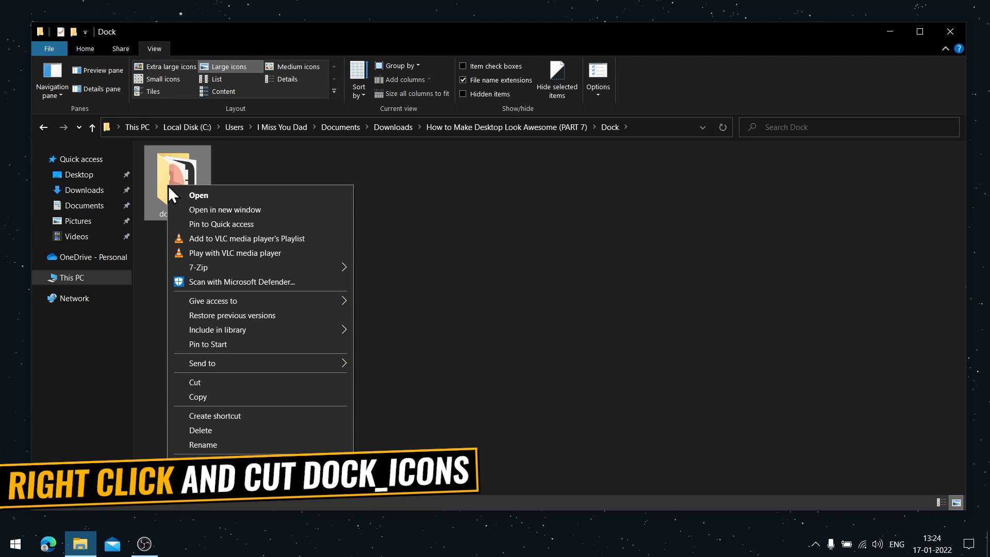
click(234, 382)
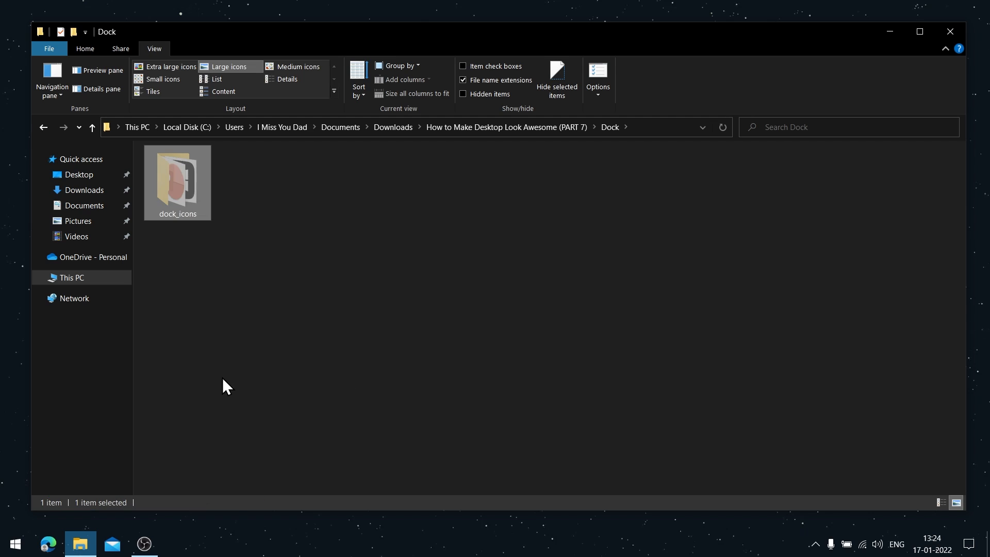
click(61, 279)
double_click(245, 268)
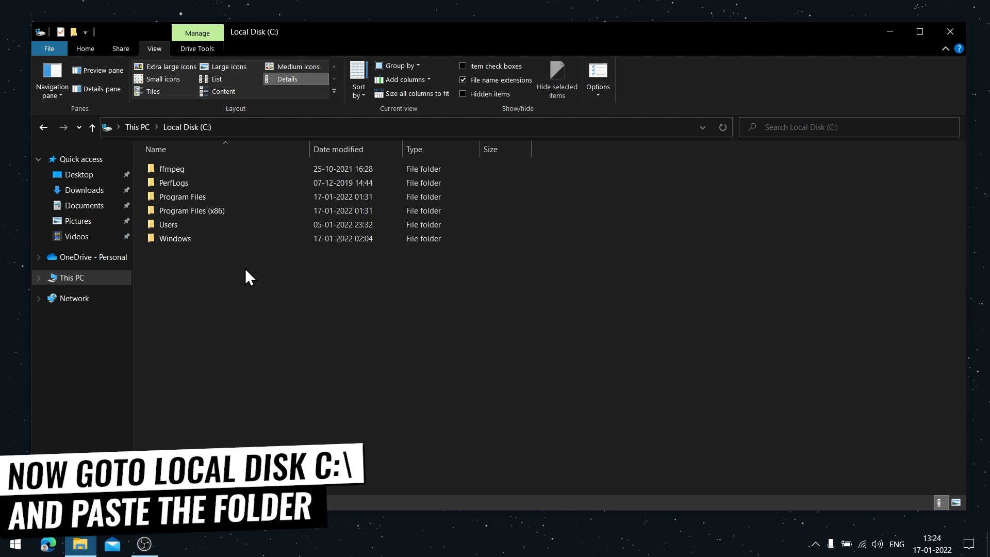
right_click(312, 310)
click(363, 420)
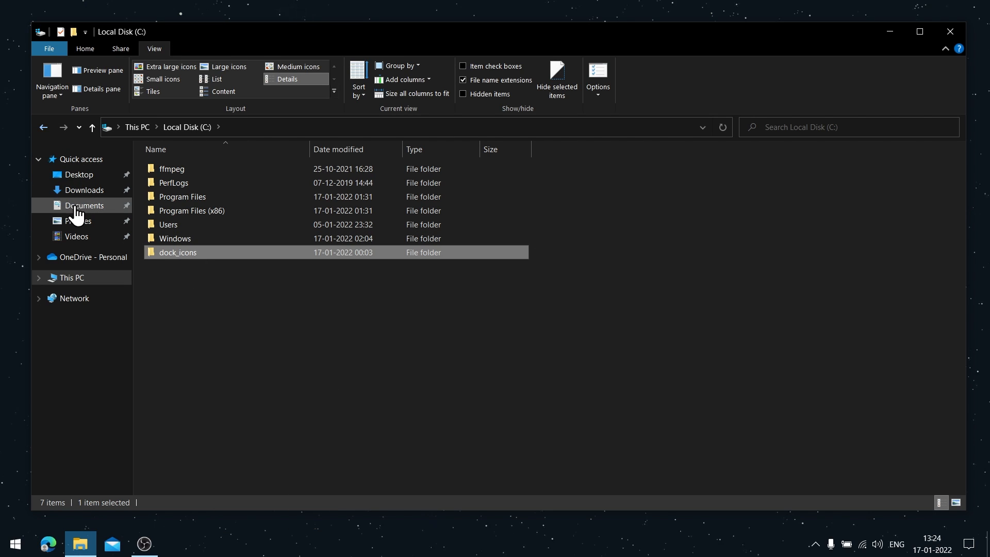
Minimize File Explorer, switch to the Edge browser, and download the free Winstep Nexus dock from the Winstep page
click(80, 547)
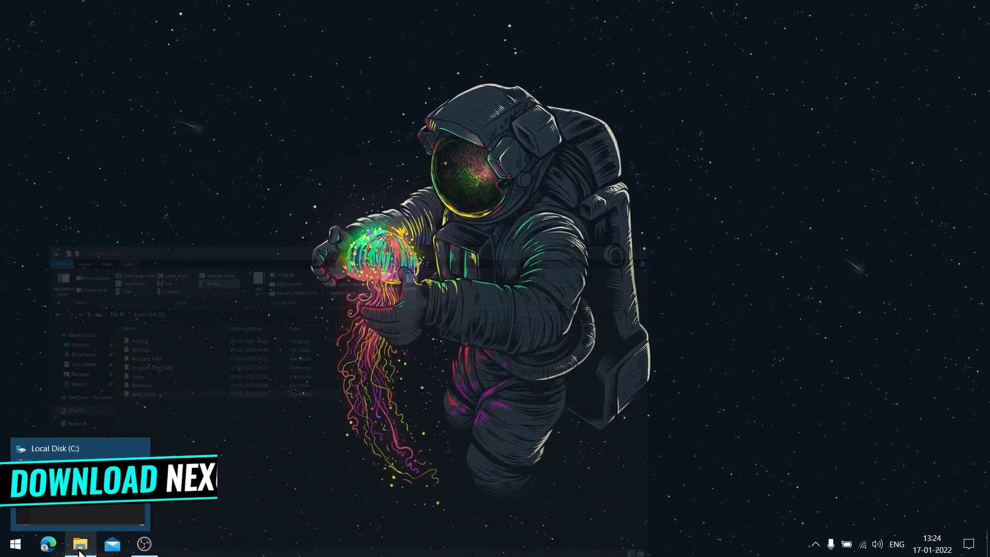
click(48, 543)
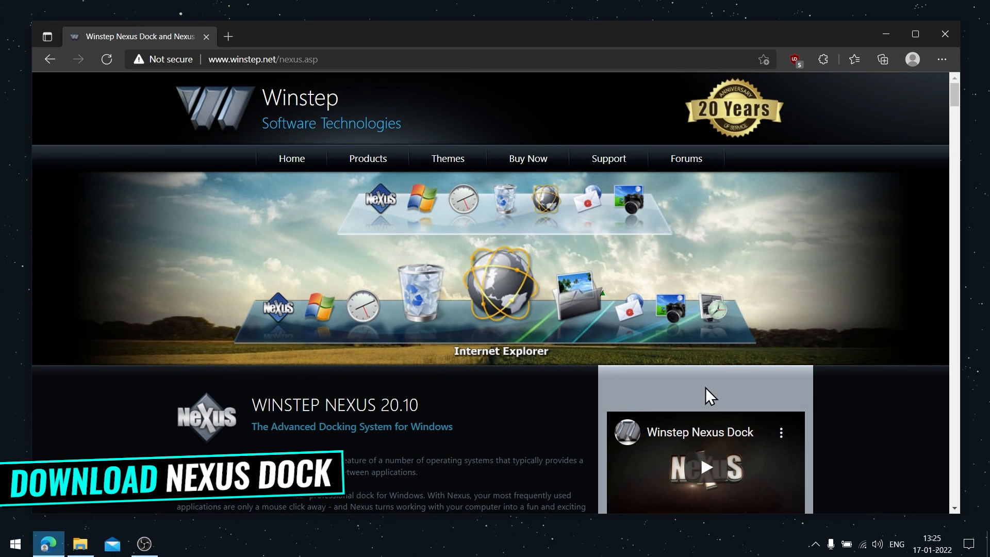
scroll(263, 431, down, 6)
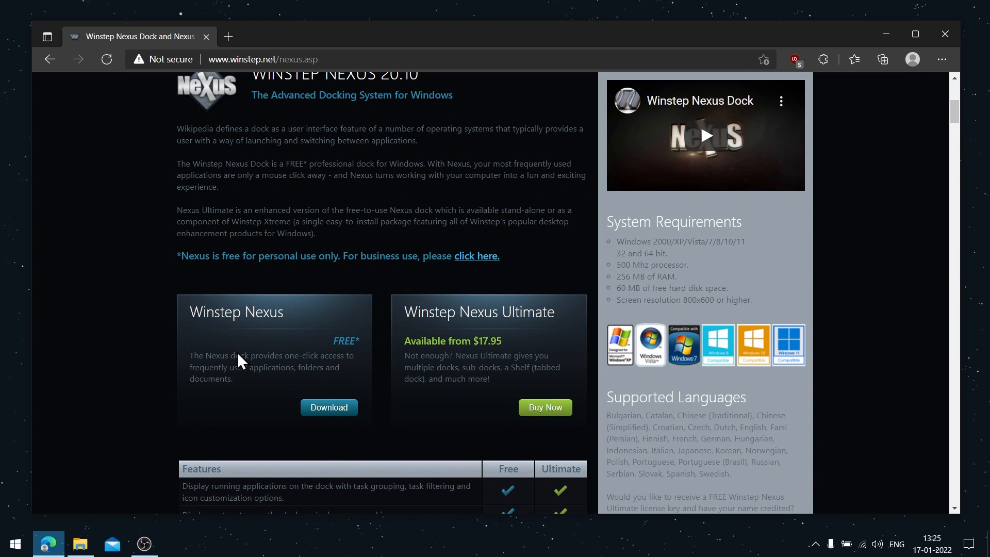
click(339, 415)
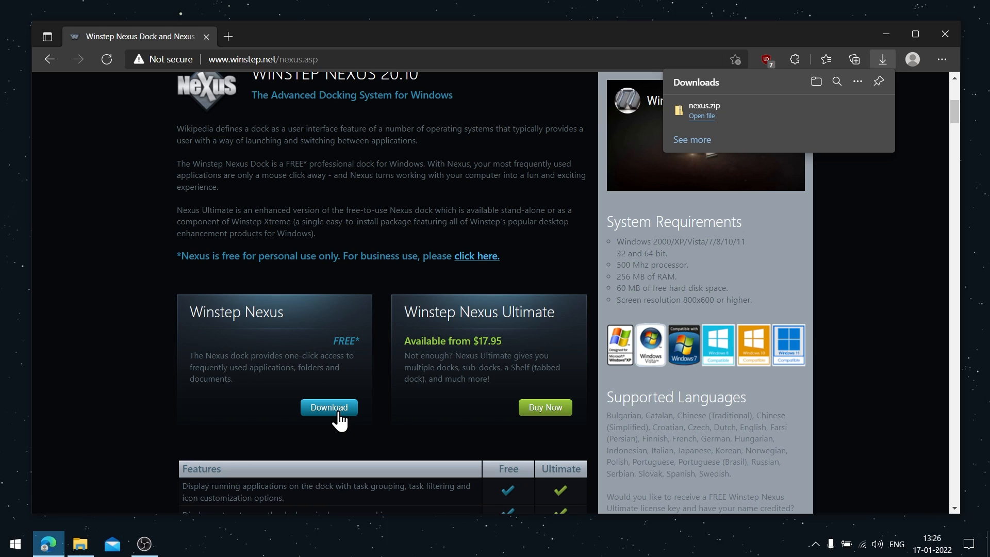
Open the downloaded nexus.zip and run NexusSetup.exe from it
click(702, 116)
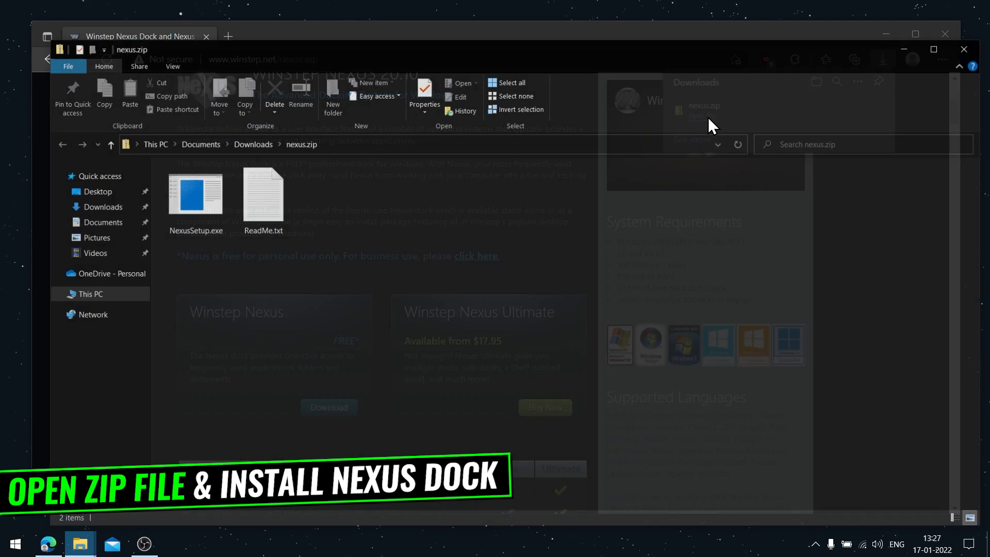
click(197, 196)
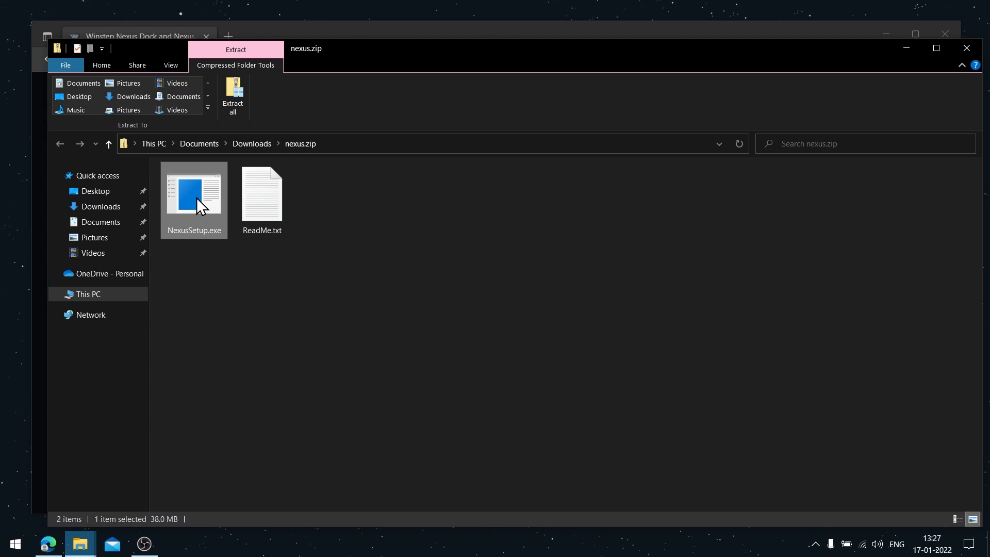
right_click(187, 209)
click(209, 217)
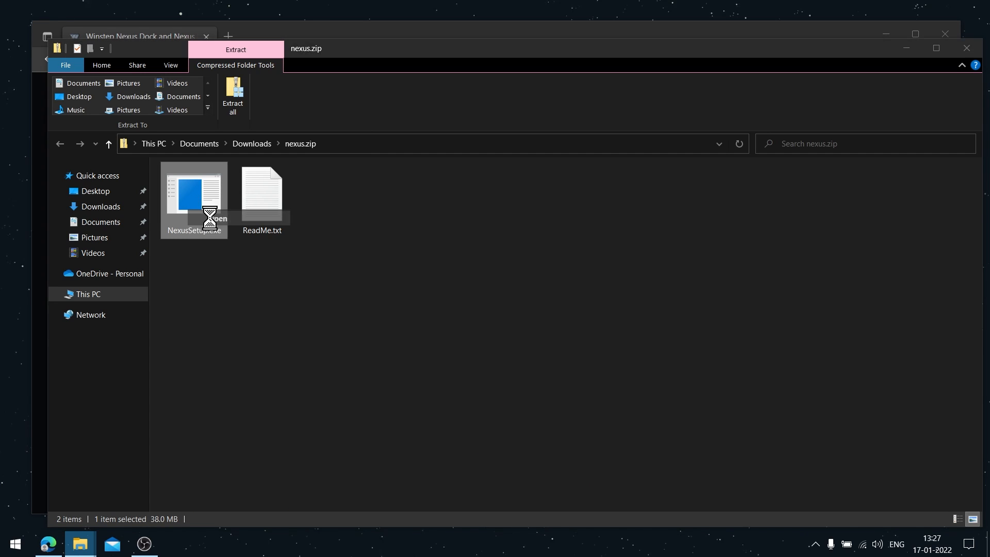
click(501, 299)
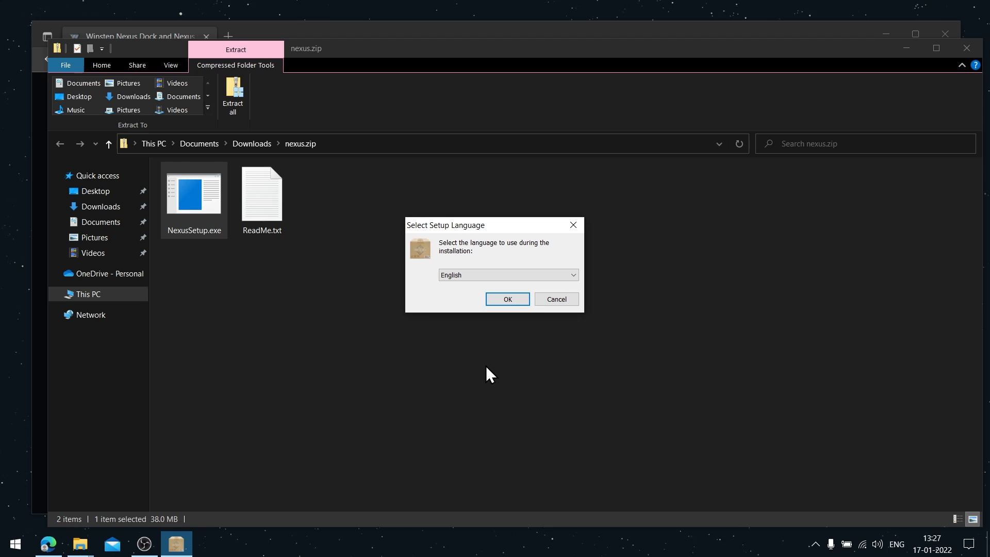
Install Nexus in English with the license accepted and default options, launch it, and close the nexus.zip and Edge windows
click(513, 300)
click(432, 333)
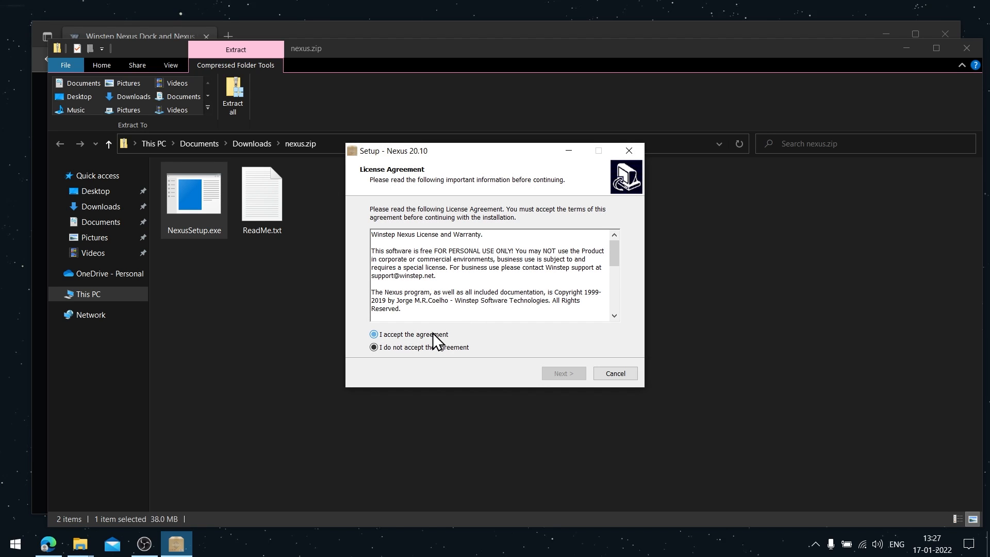
click(574, 379)
click(574, 379)
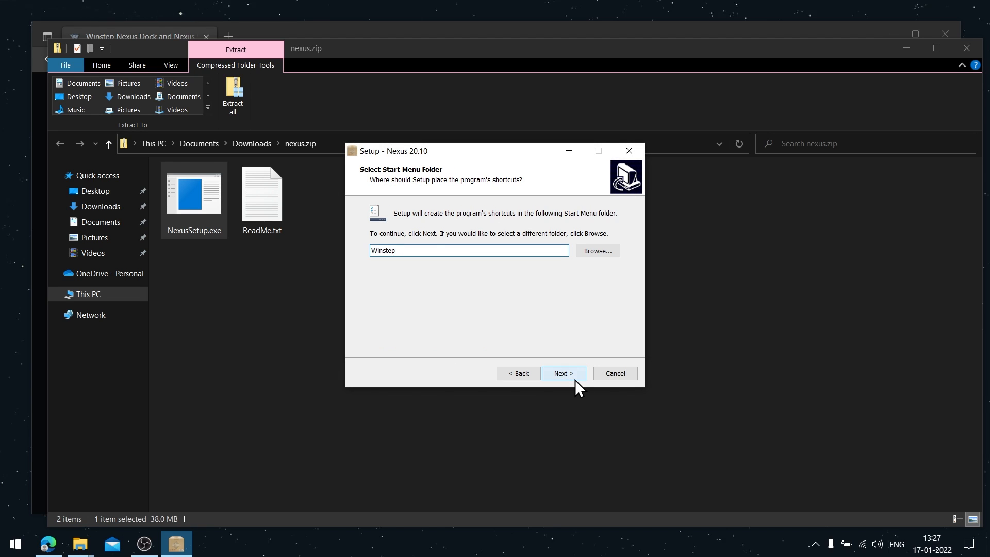
click(574, 379)
click(574, 379)
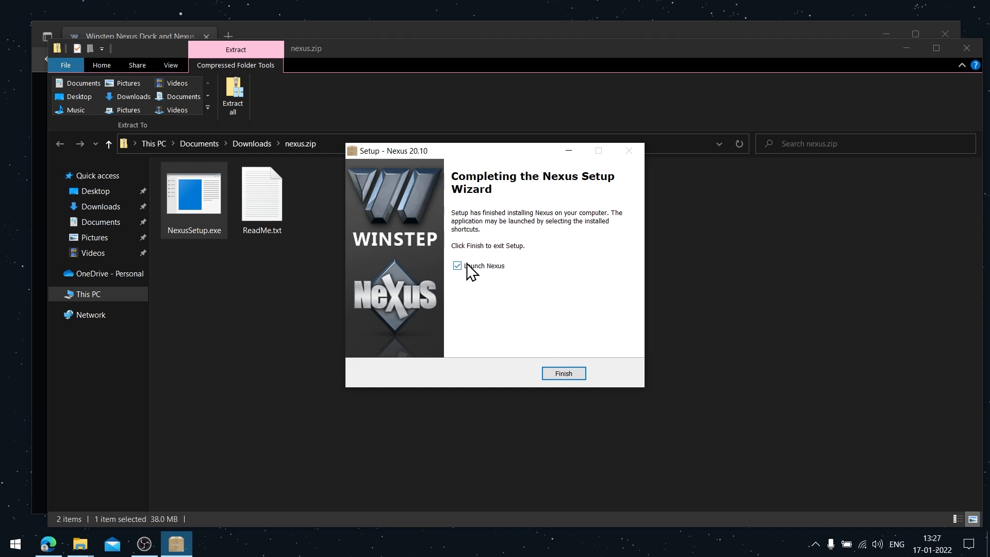
click(582, 369)
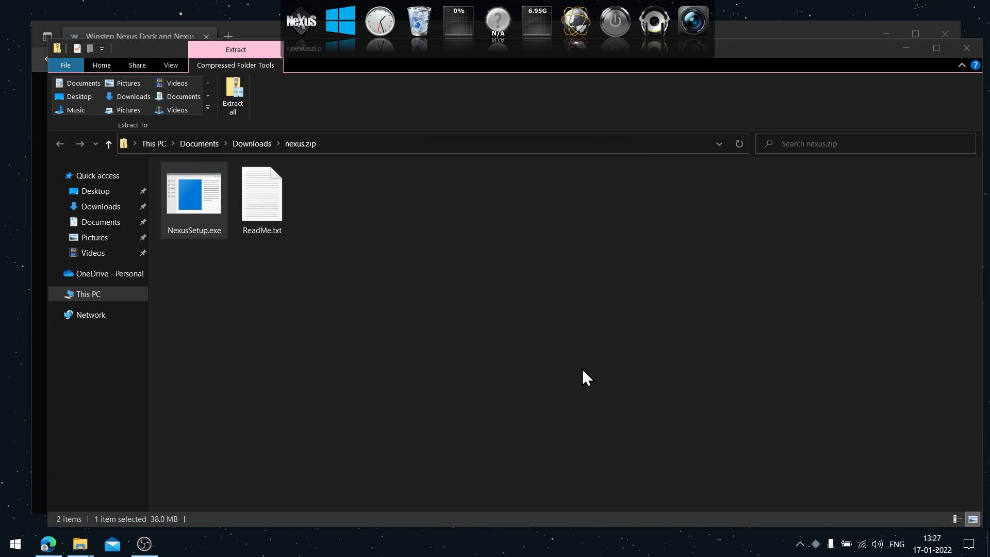
click(966, 48)
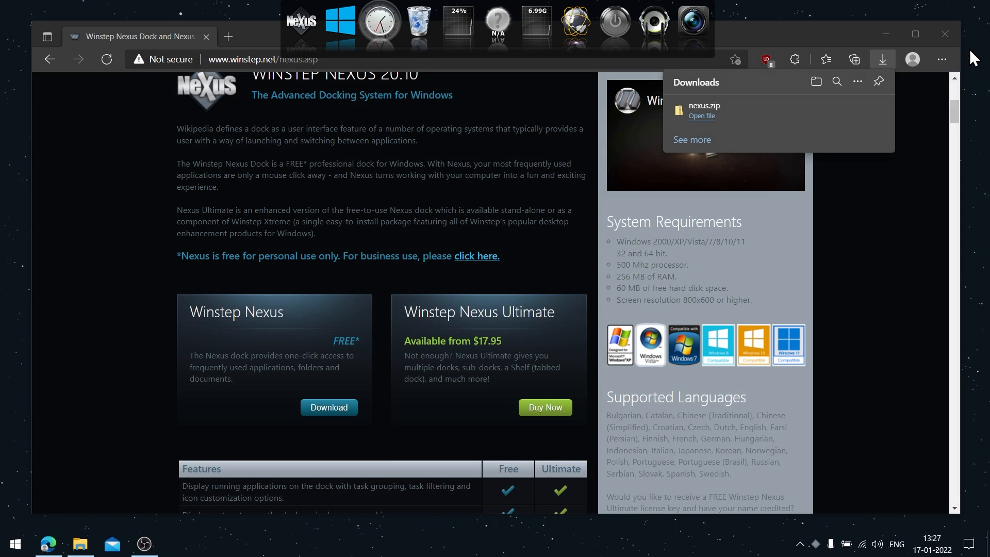
click(950, 35)
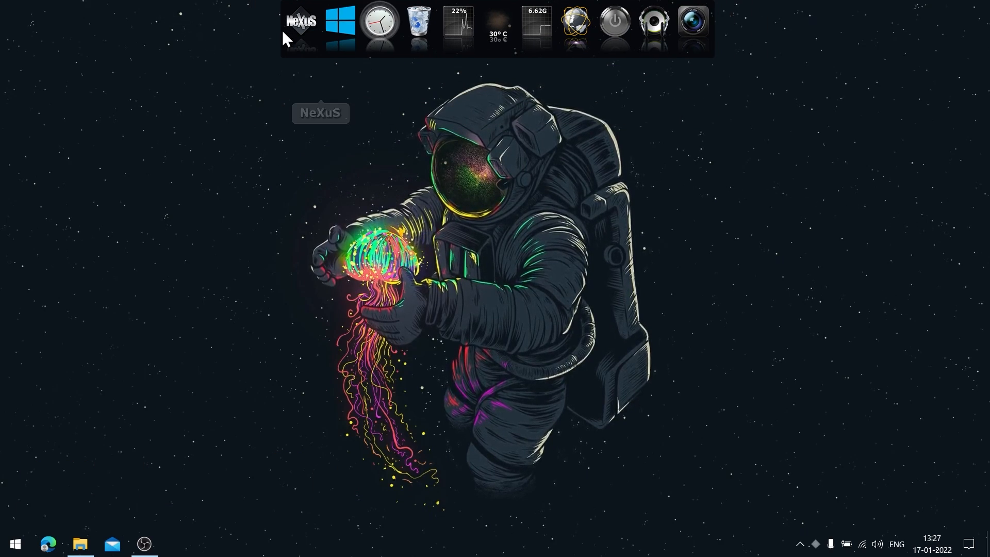
Restore the Nexus dock configuration from the backup file C:\dock_icons\wsbackup.wbk and accept the preferences
click(292, 32)
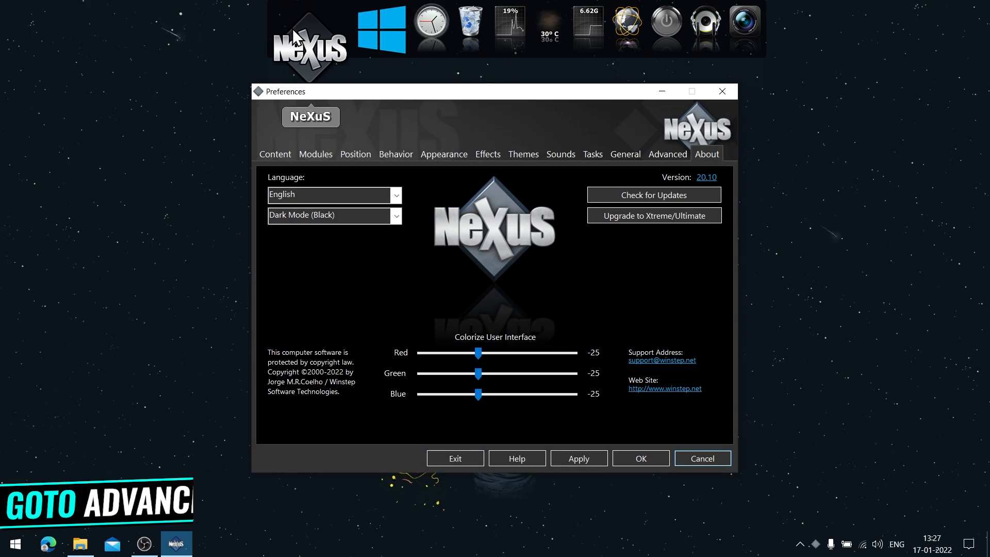
click(653, 151)
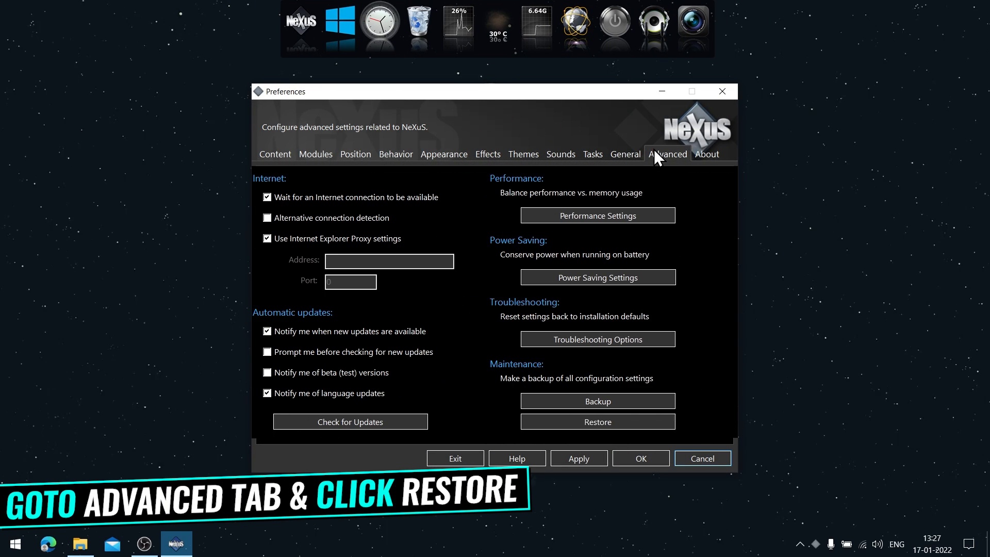
click(629, 420)
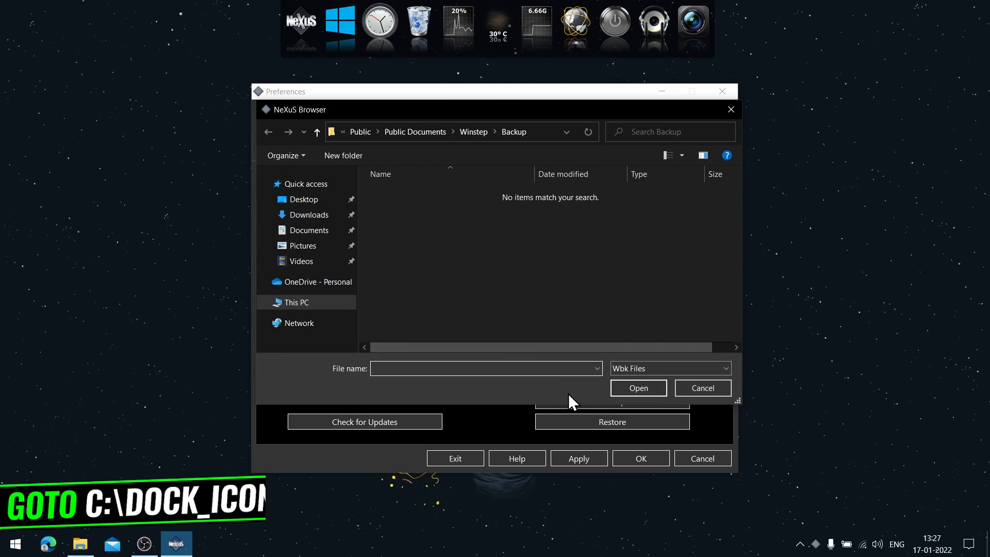
click(335, 302)
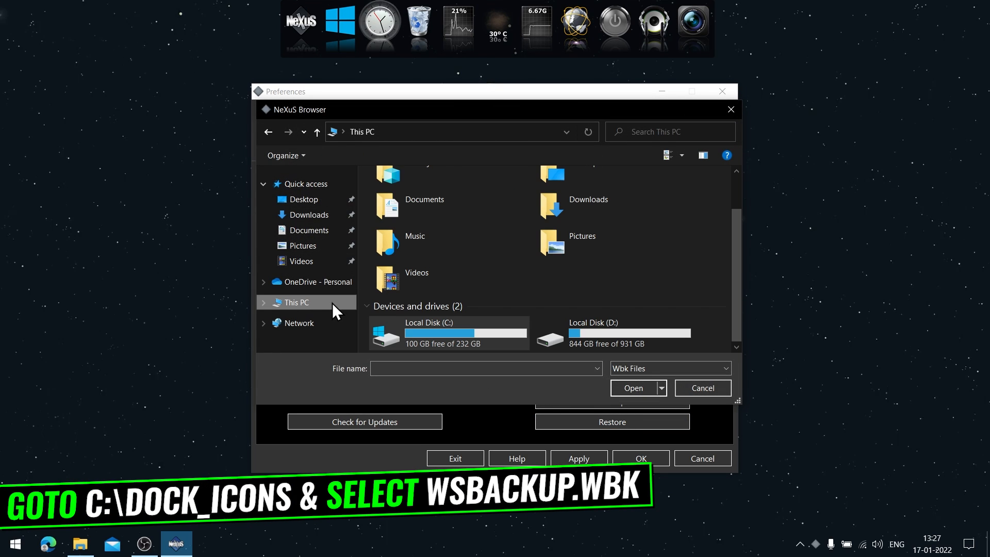
right_click(424, 326)
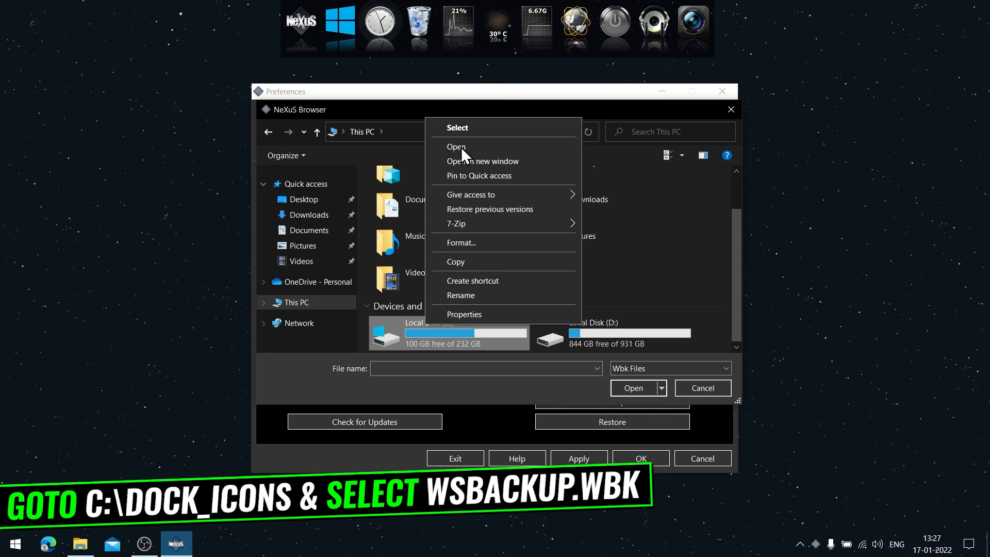
click(462, 145)
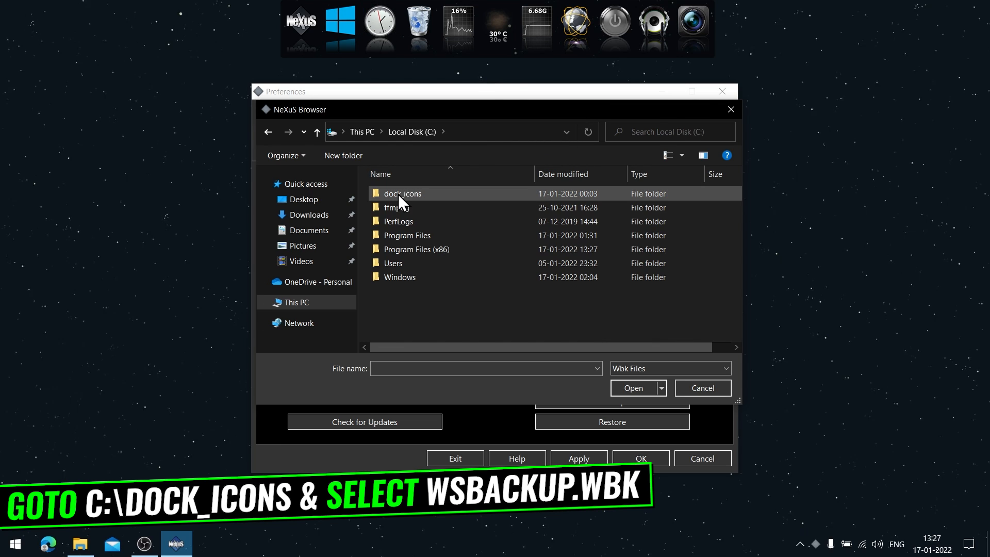
double_click(412, 193)
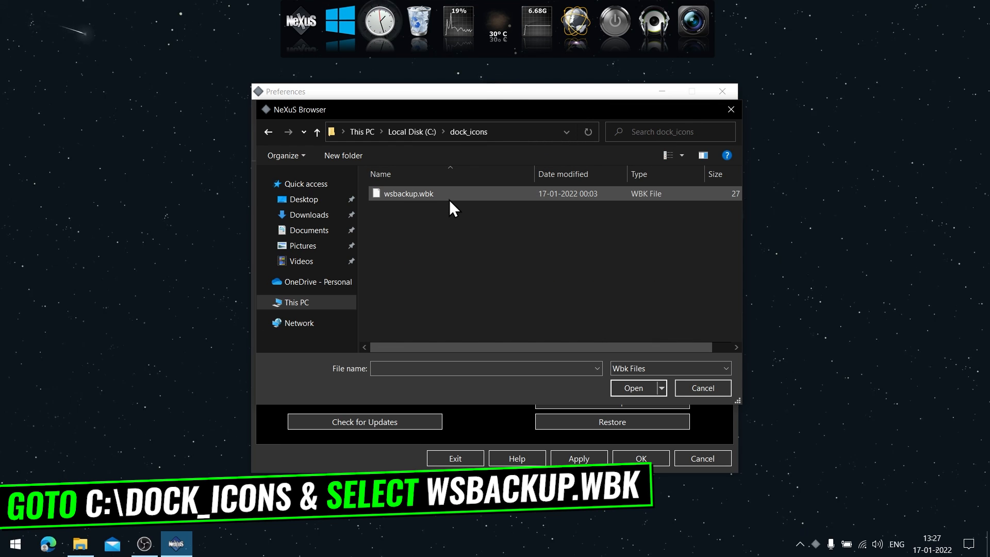
click(407, 197)
click(636, 388)
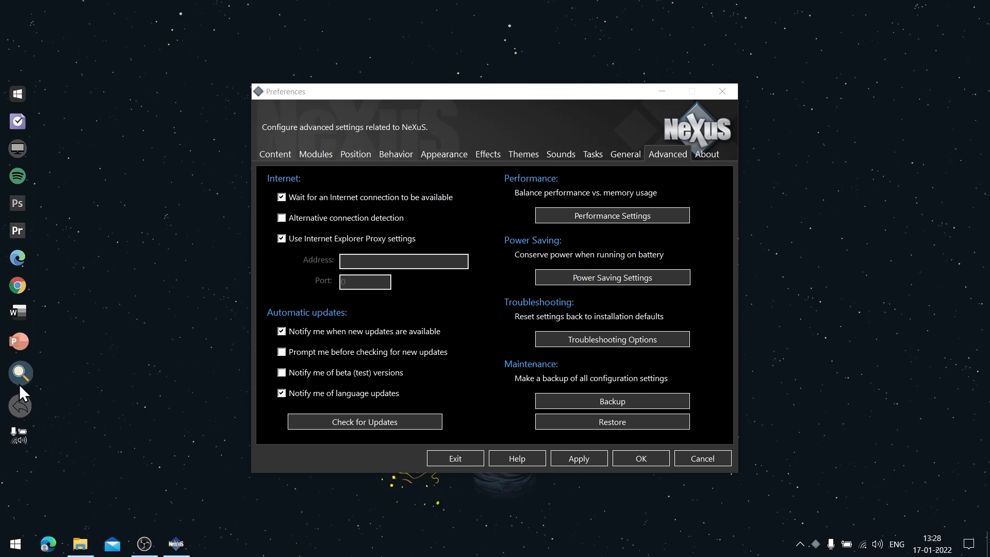
click(654, 463)
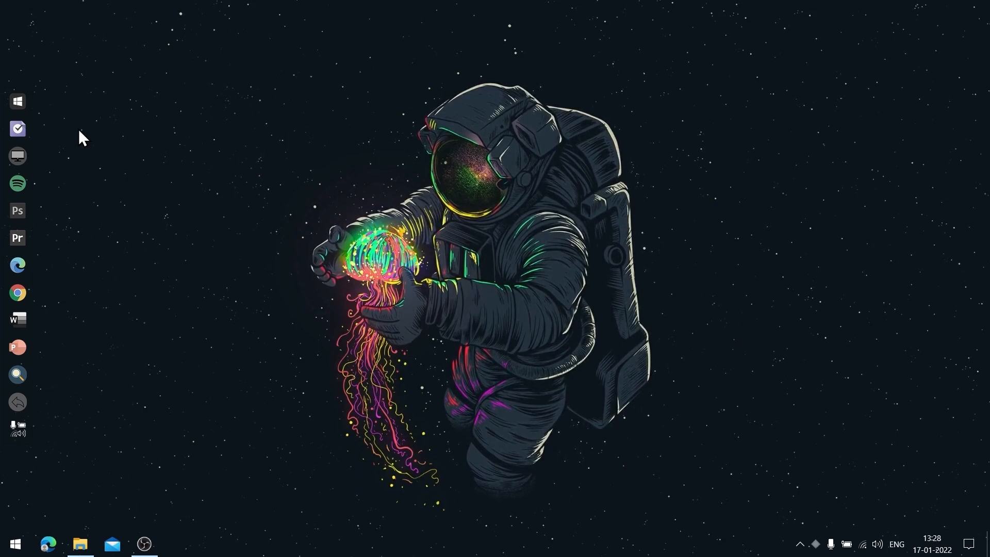
Test the restored dock by opening the Start menu and This PC from it, closing each again
click(27, 103)
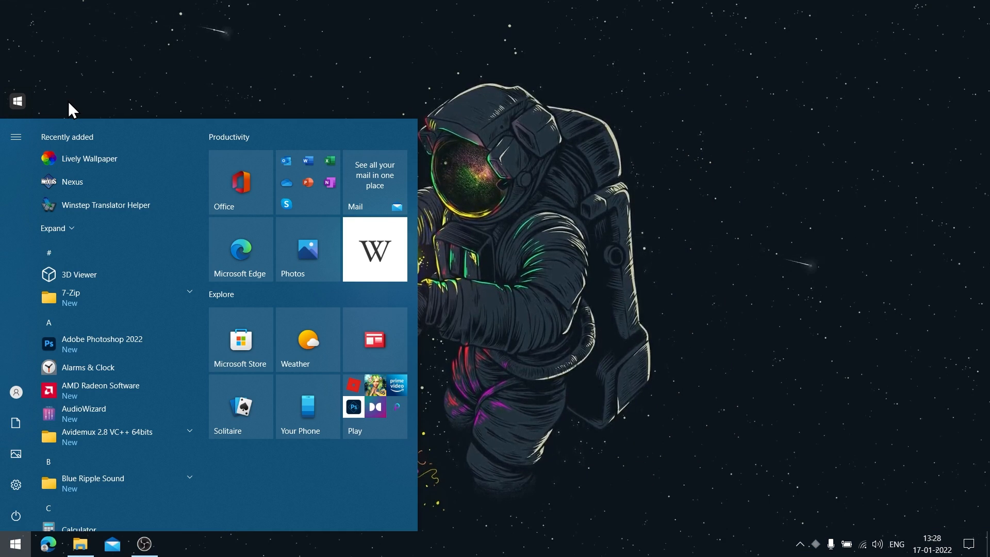
click(91, 101)
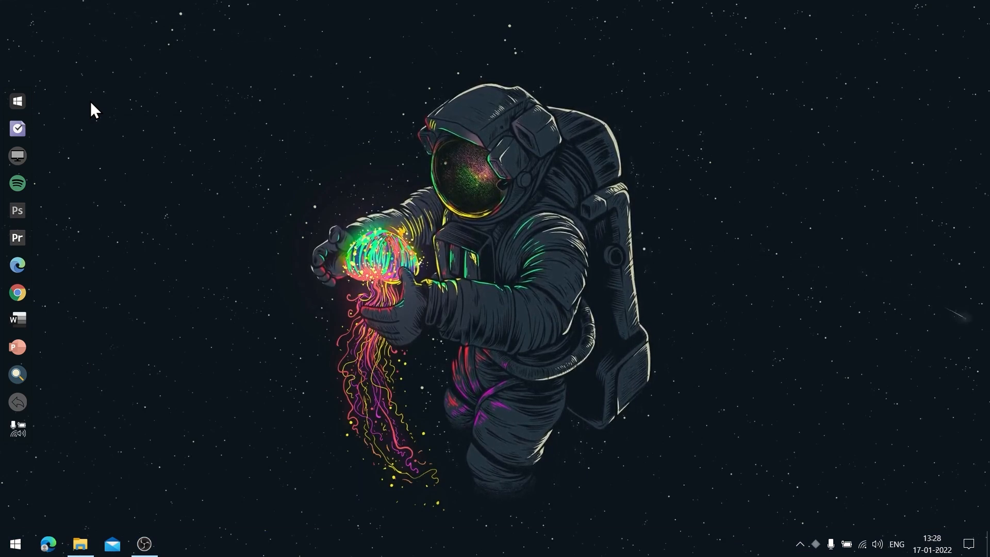
click(20, 155)
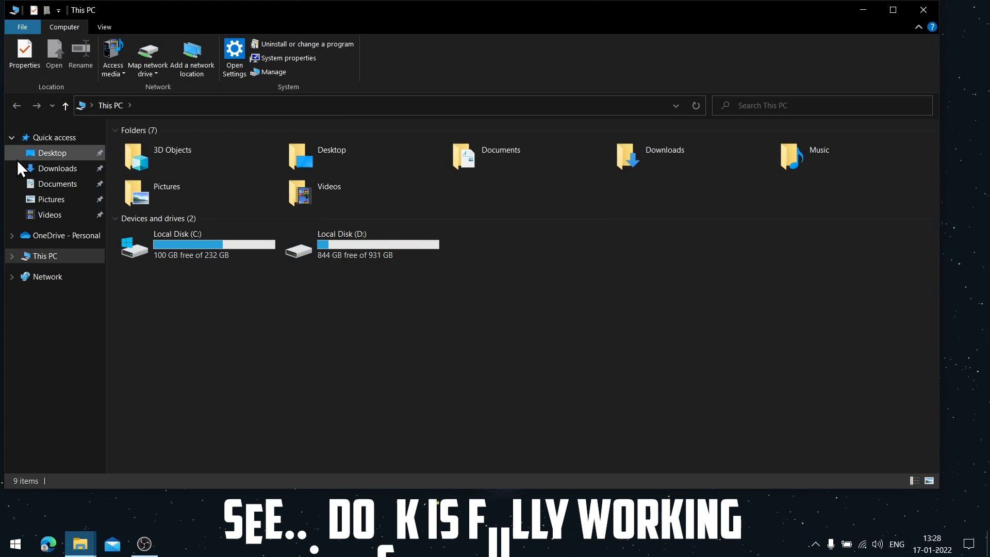
click(922, 10)
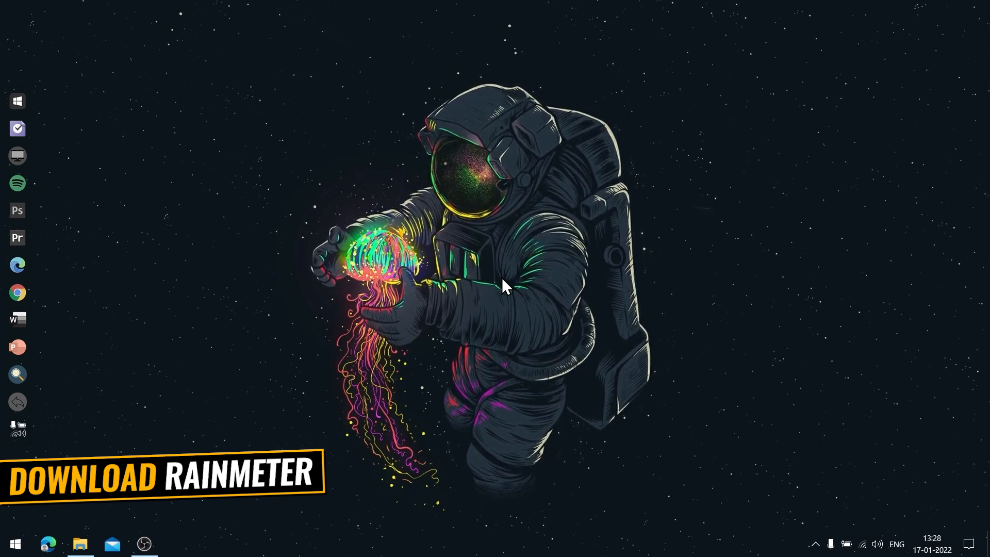
Switch to the Edge browser, download Rainmeter 4.5.8 from the Rainmeter website, and open the downloaded installer
click(48, 546)
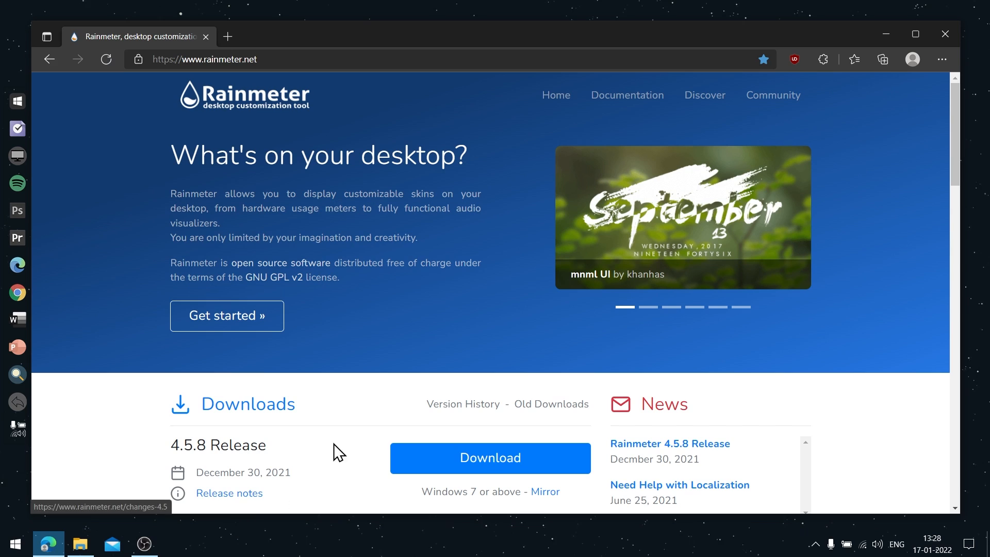
click(530, 466)
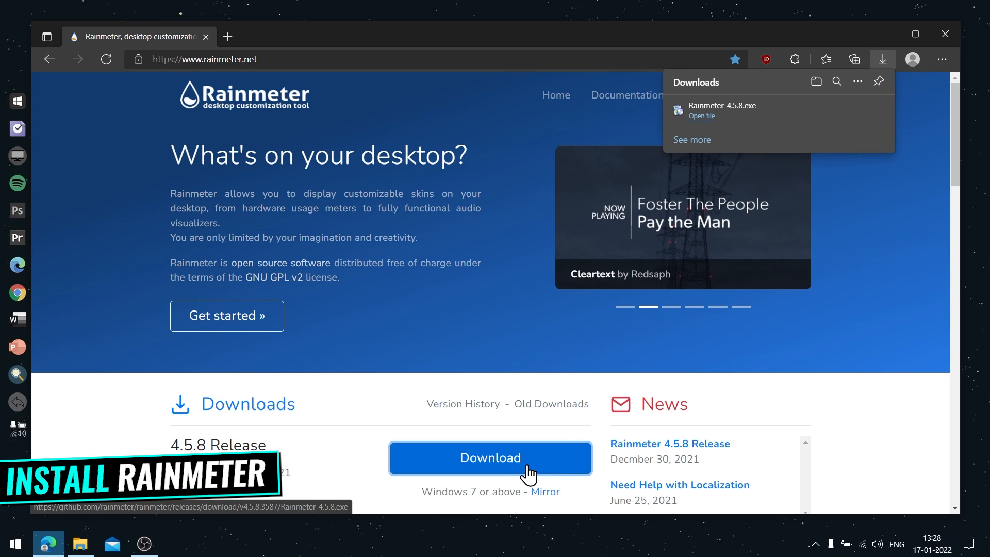
click(702, 117)
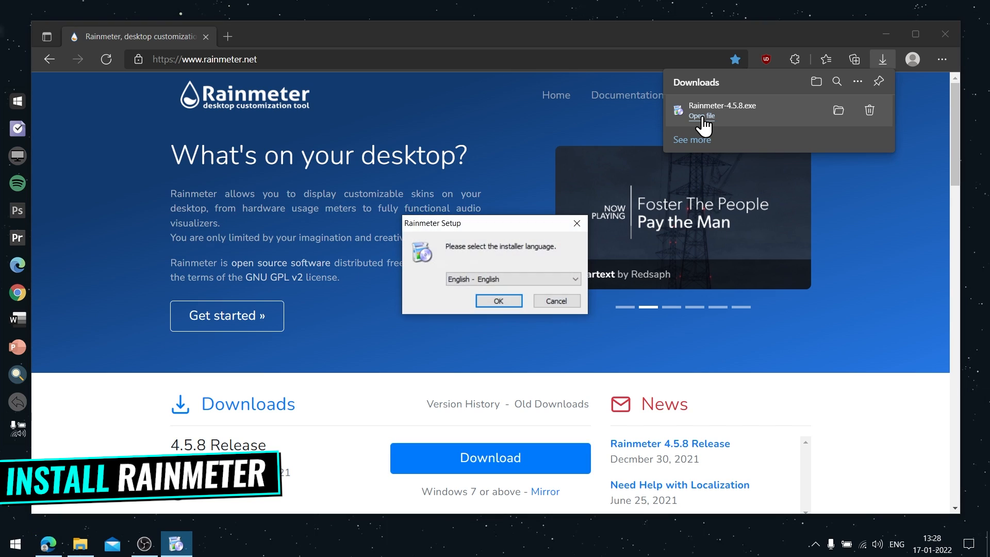
Install Rainmeter in English as a standard installation, run it on completion, and close the Edge window
click(509, 299)
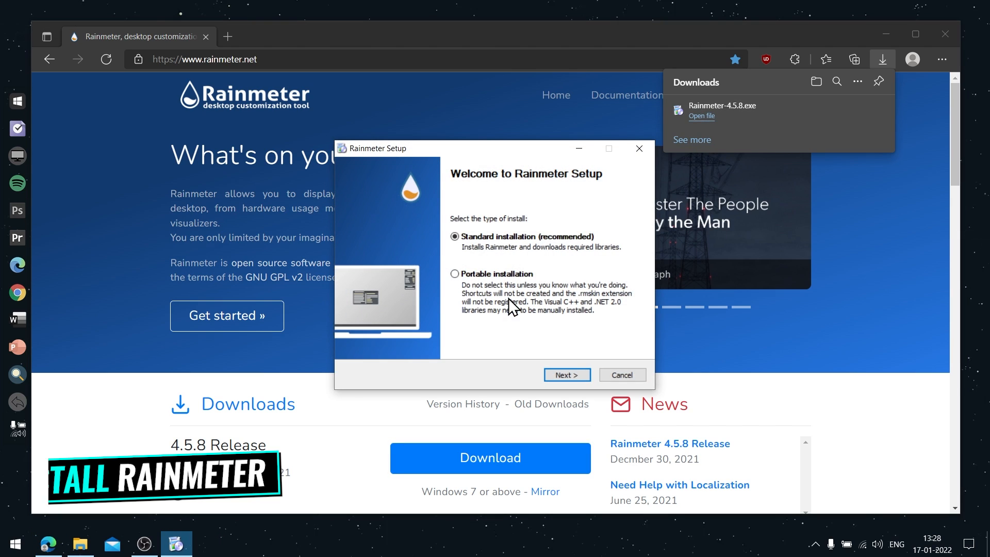
click(571, 368)
click(576, 375)
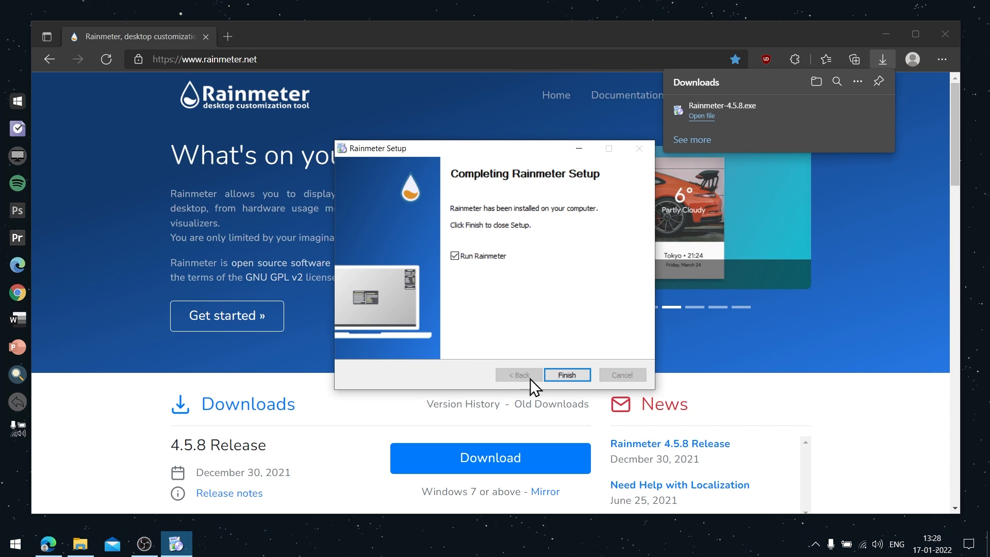
click(561, 374)
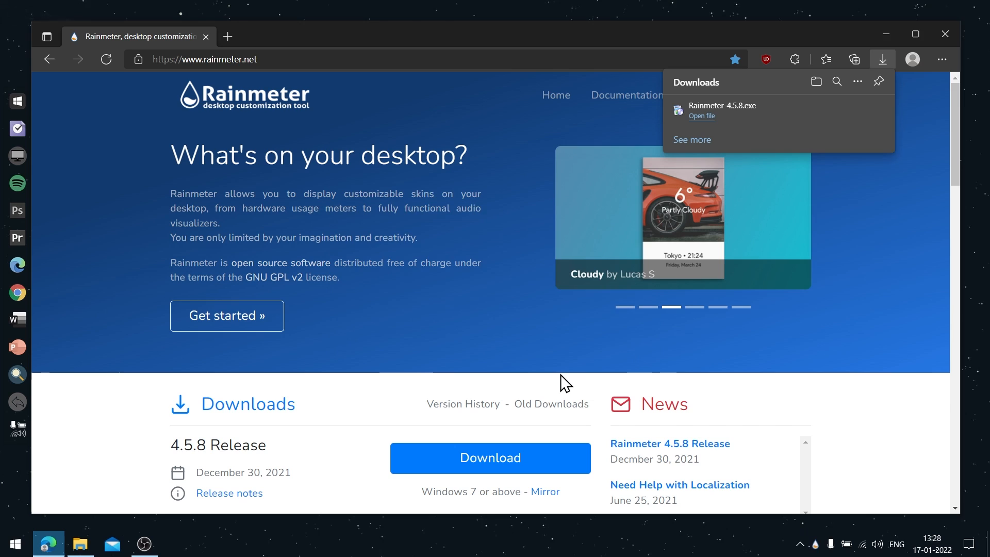
click(741, 33)
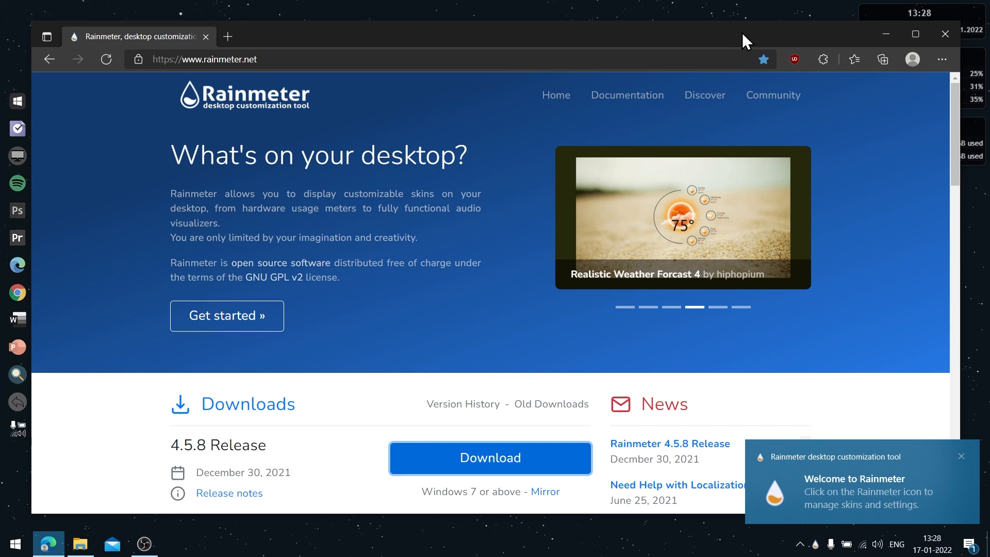
click(938, 31)
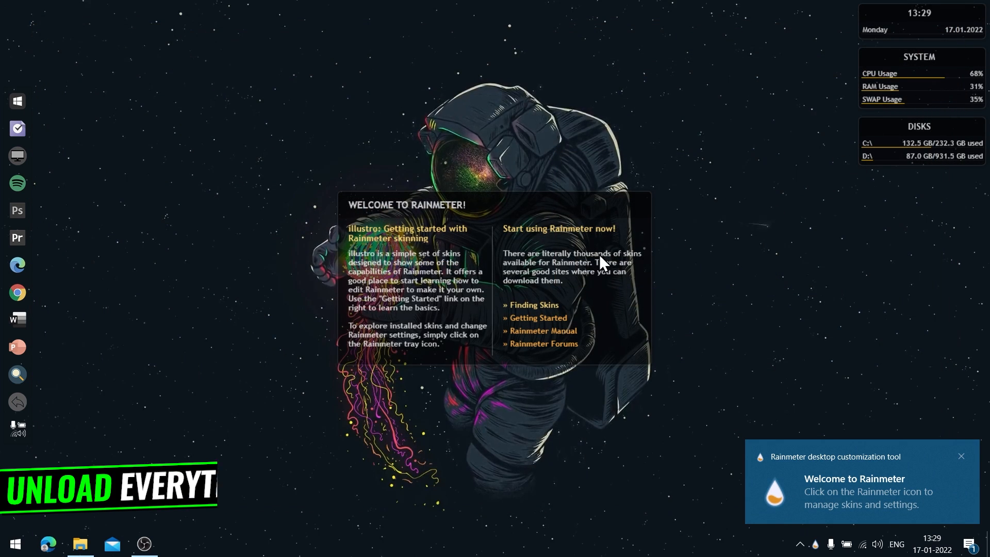
Unload all the default illustro skins from the desktop: Welcome, Disks, System and Clock
right_click(485, 237)
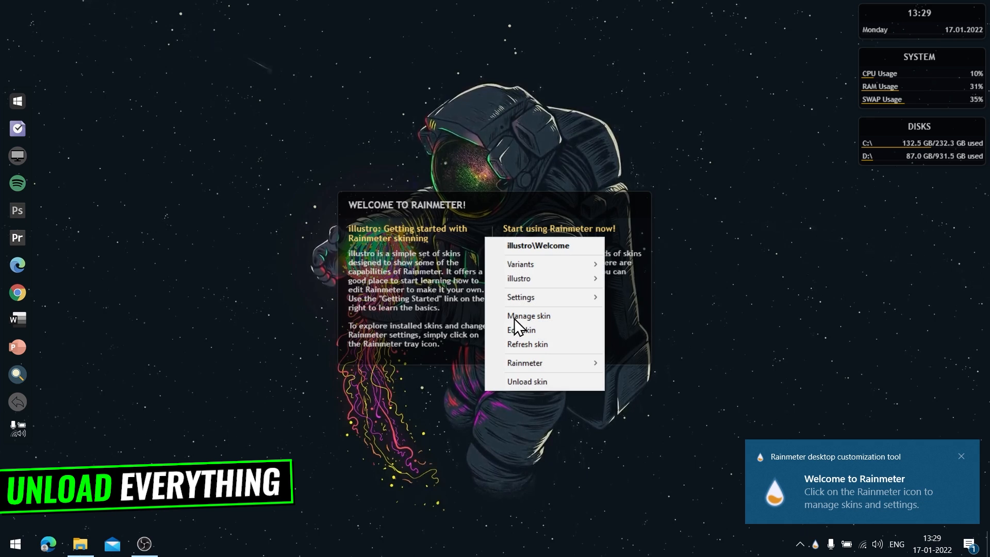
click(537, 381)
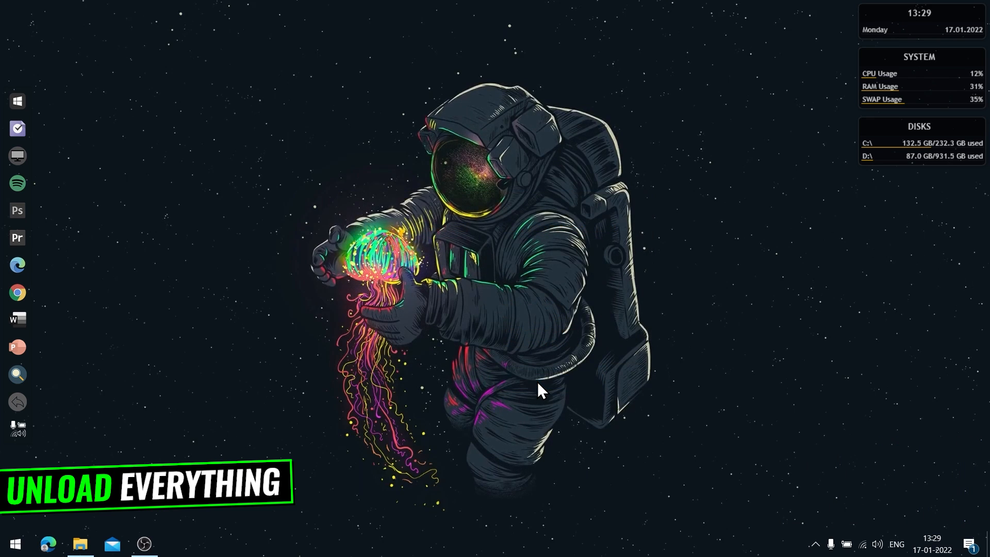
right_click(923, 158)
click(942, 299)
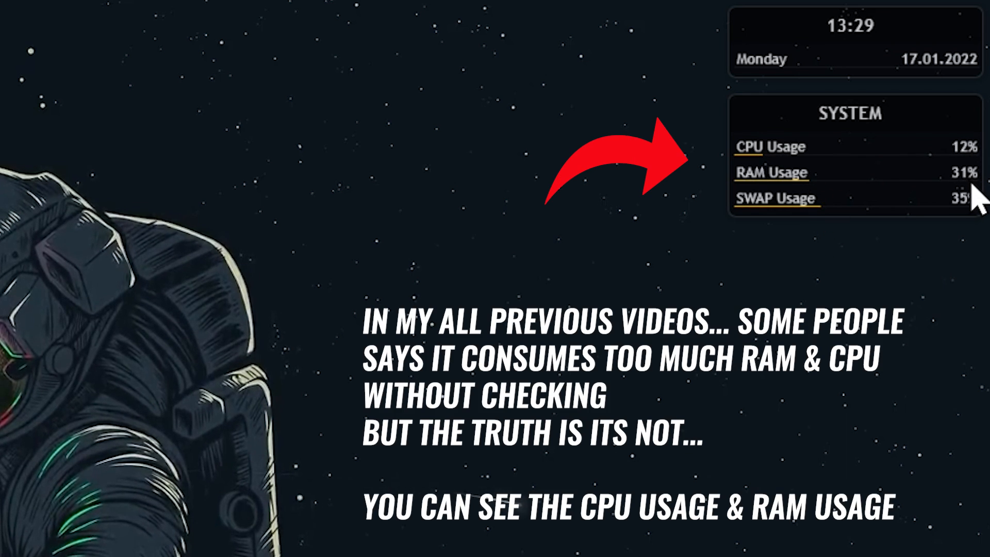
right_click(891, 177)
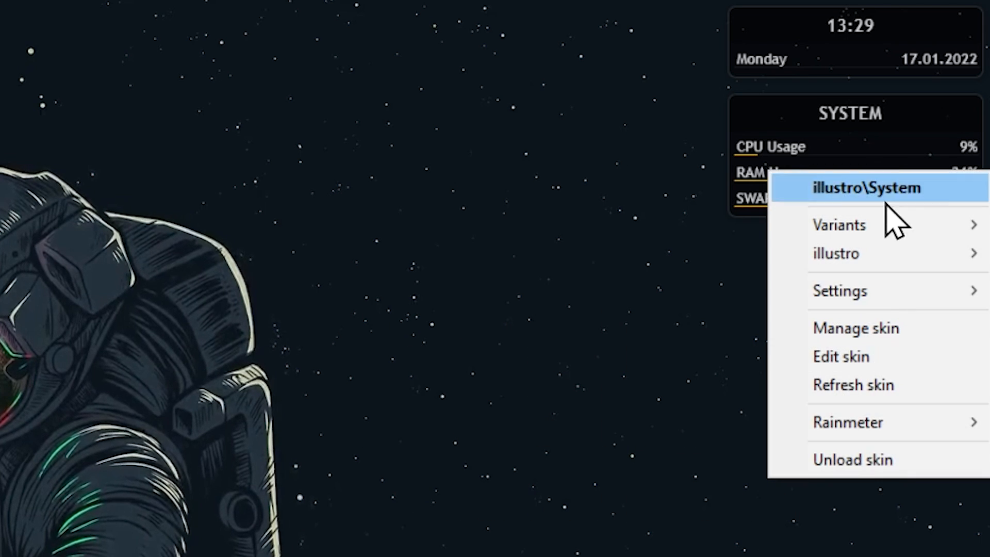
click(876, 461)
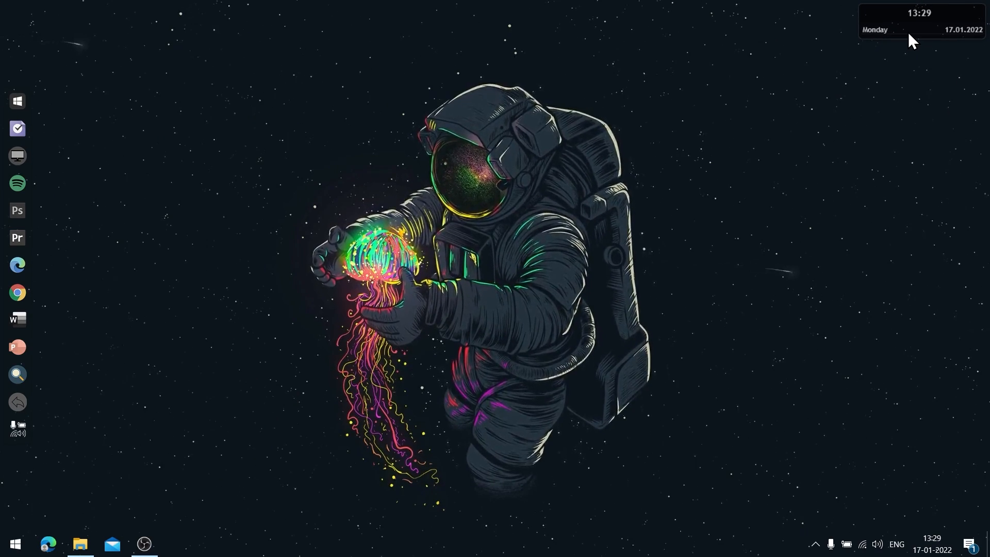
right_click(827, 65)
click(910, 173)
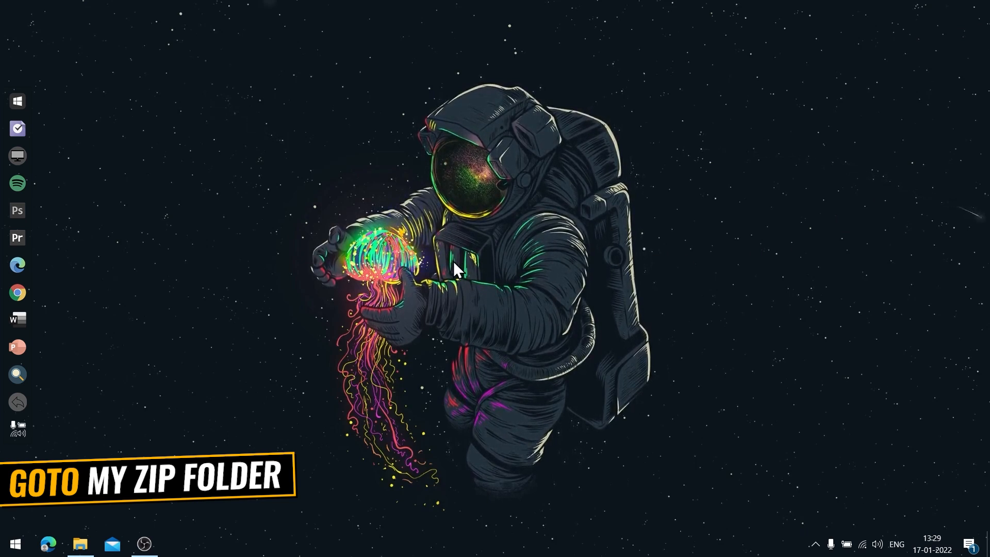
In File Explorer, open the Rainmeter Skins folder inside Documents\Downloads\How to Make Desktop Look Awesome (PART 7)
click(77, 548)
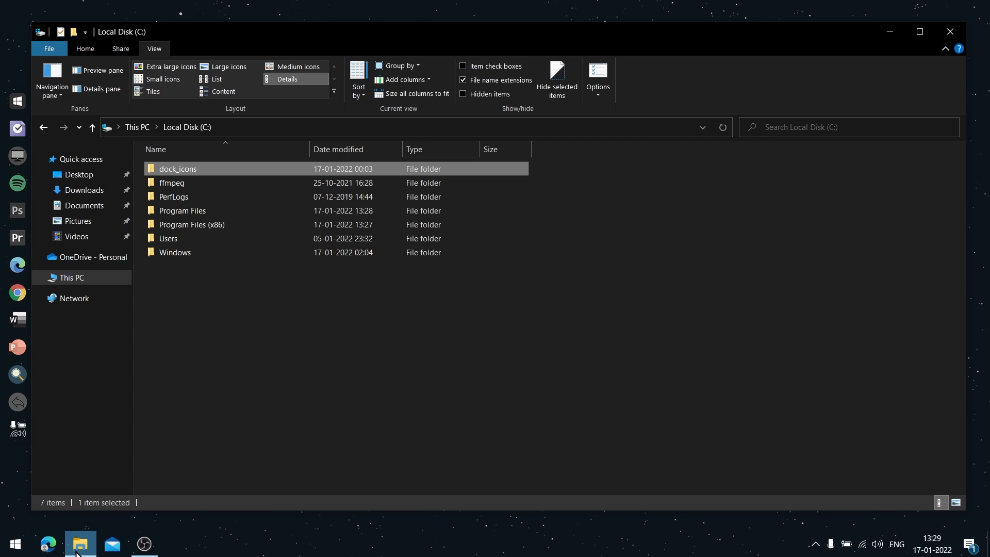
click(83, 205)
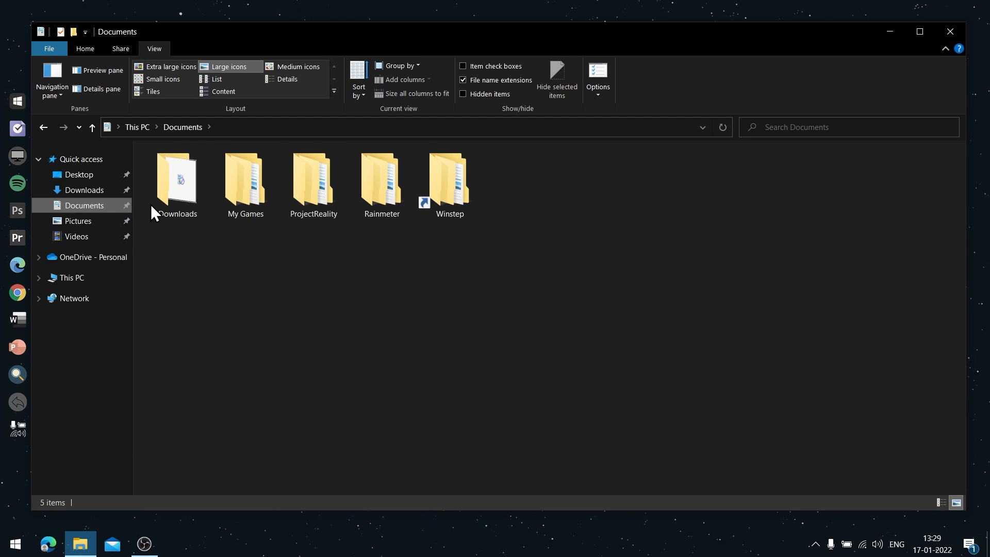
double_click(197, 172)
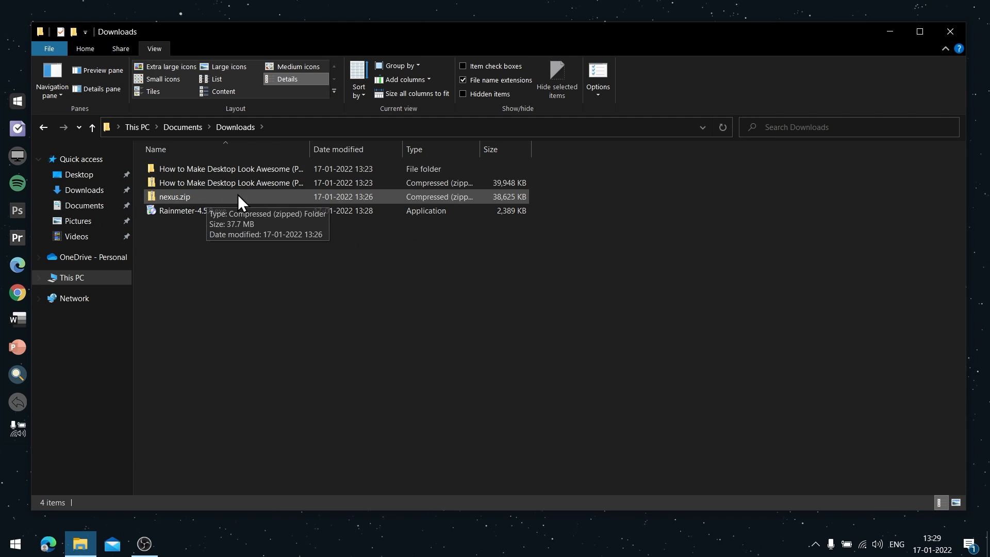
click(248, 168)
double_click(247, 169)
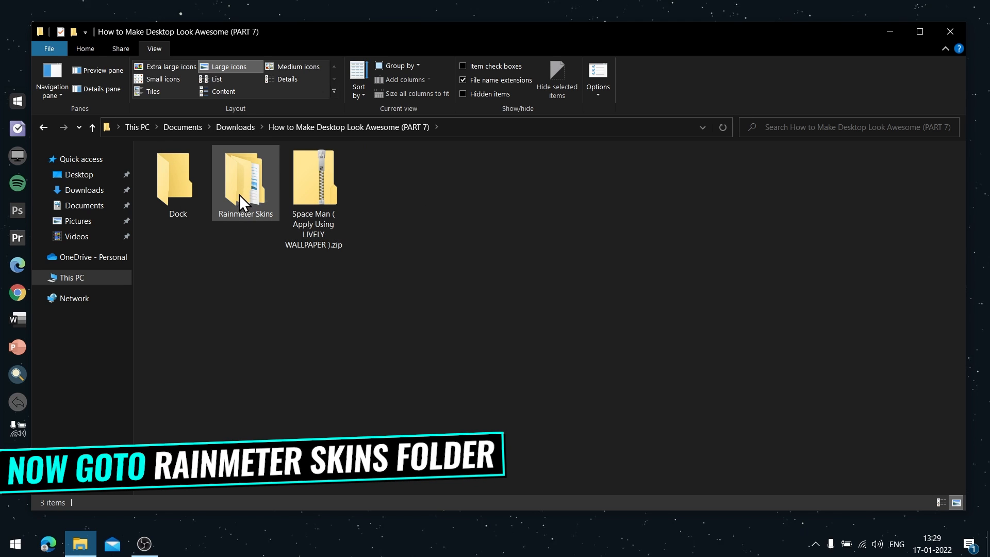
right_click(245, 177)
click(283, 185)
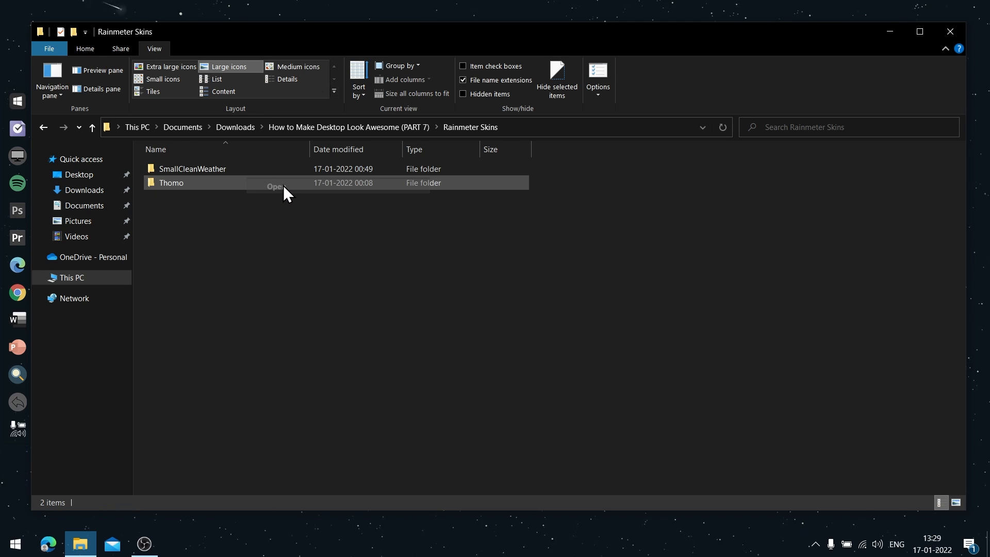
Cut the SmallCleanWeather and Thomo folders and paste them into Documents\Rainmeter\Skins
drag(286, 260, 195, 150)
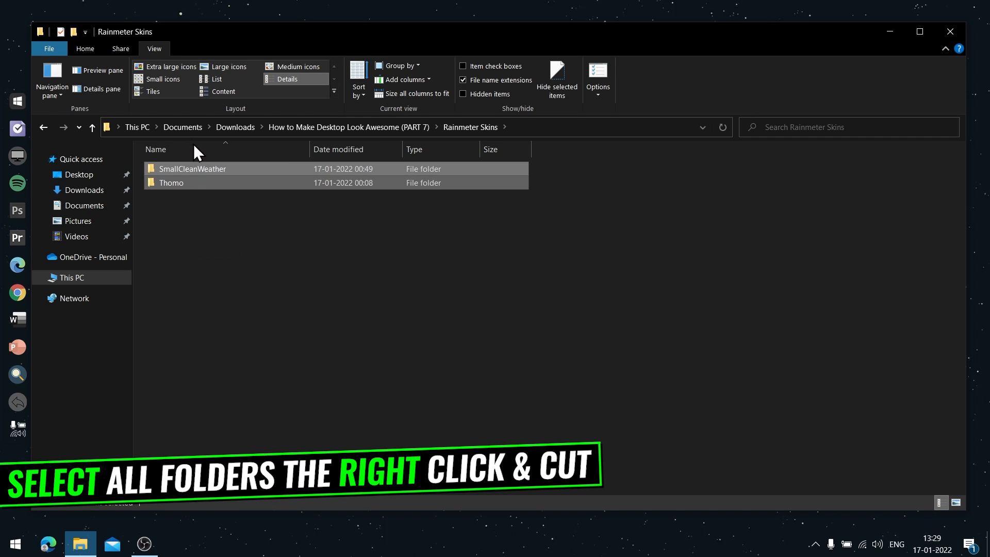
right_click(212, 178)
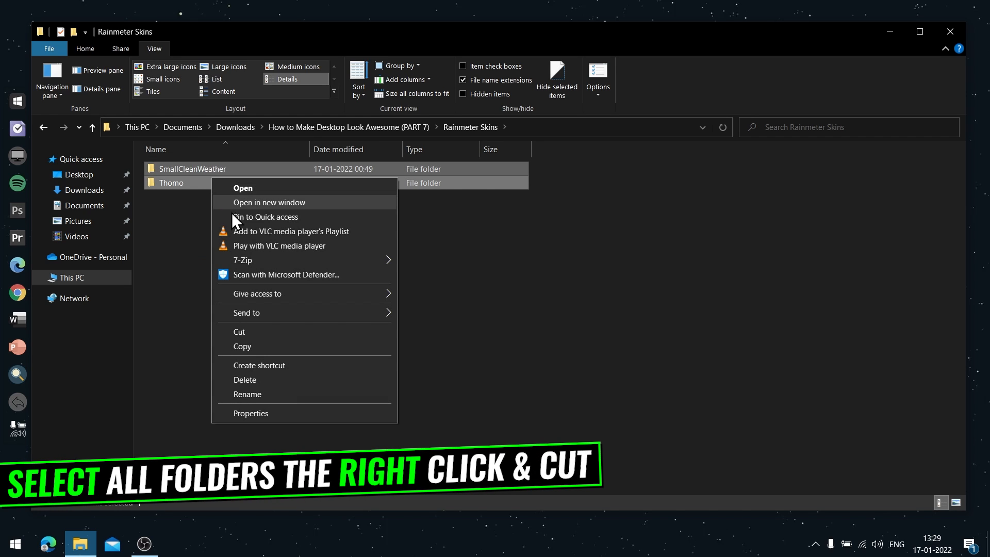
click(260, 335)
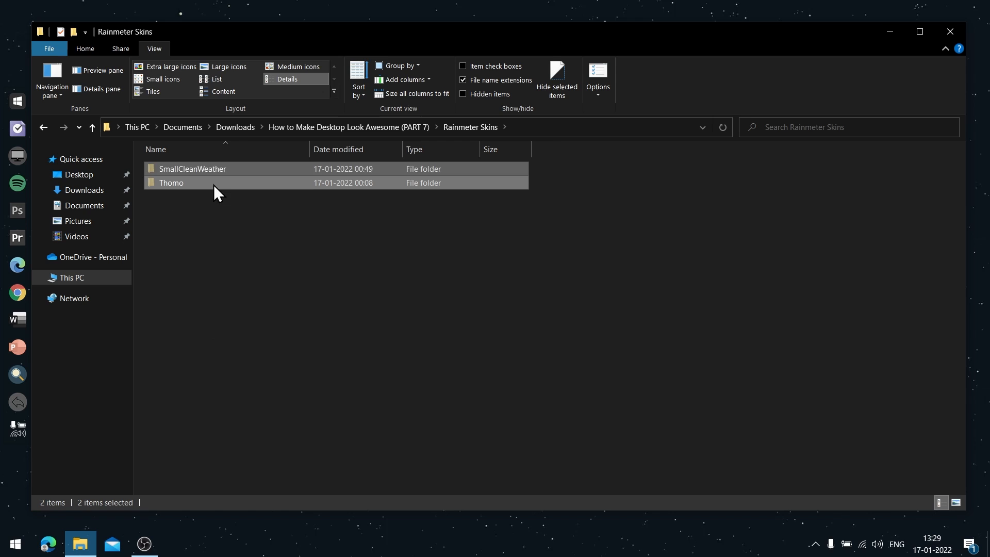
click(84, 206)
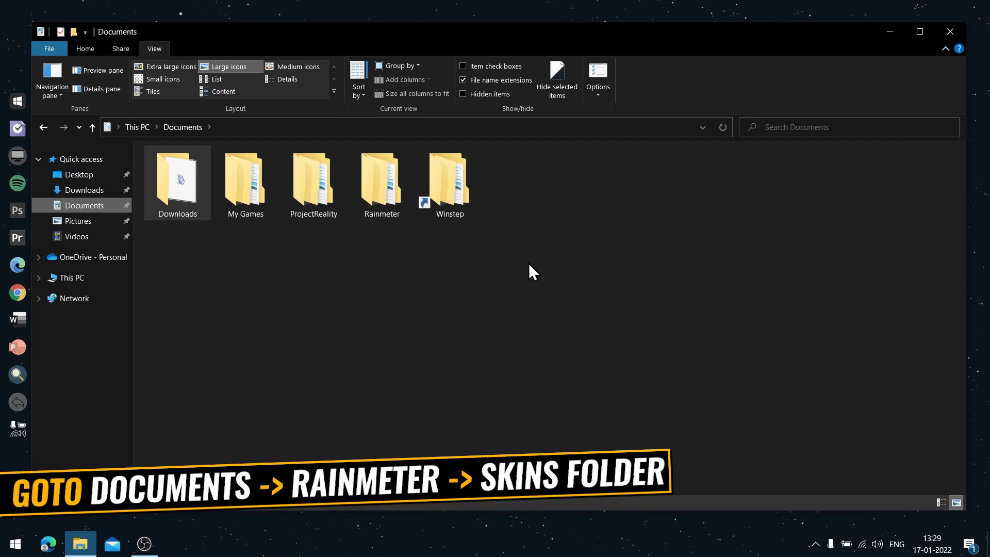
right_click(367, 184)
click(397, 190)
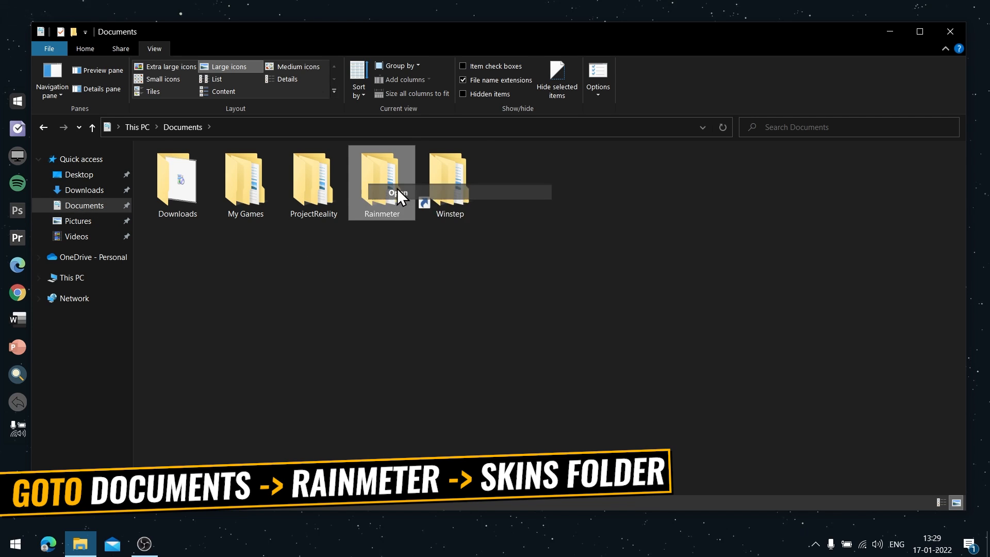
right_click(167, 170)
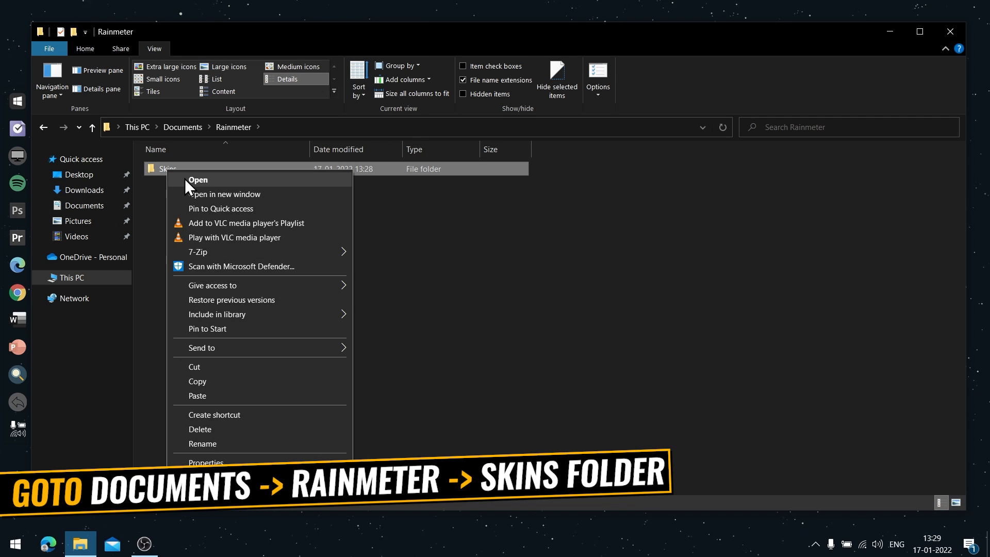
click(184, 178)
right_click(416, 289)
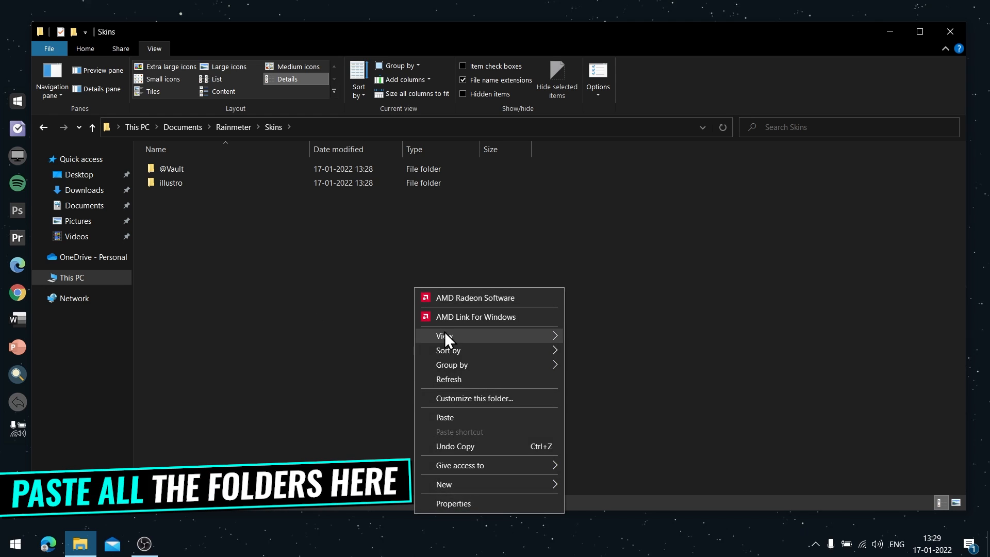
click(469, 415)
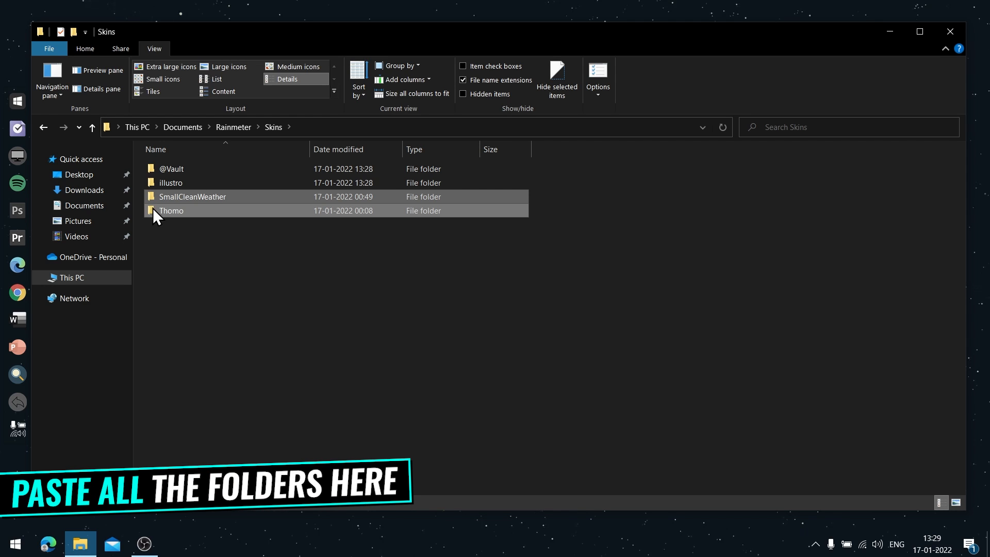
Show the Skins folder contents as large icons, clear the selection, and close the File Explorer window
drag(216, 235, 218, 124)
click(219, 70)
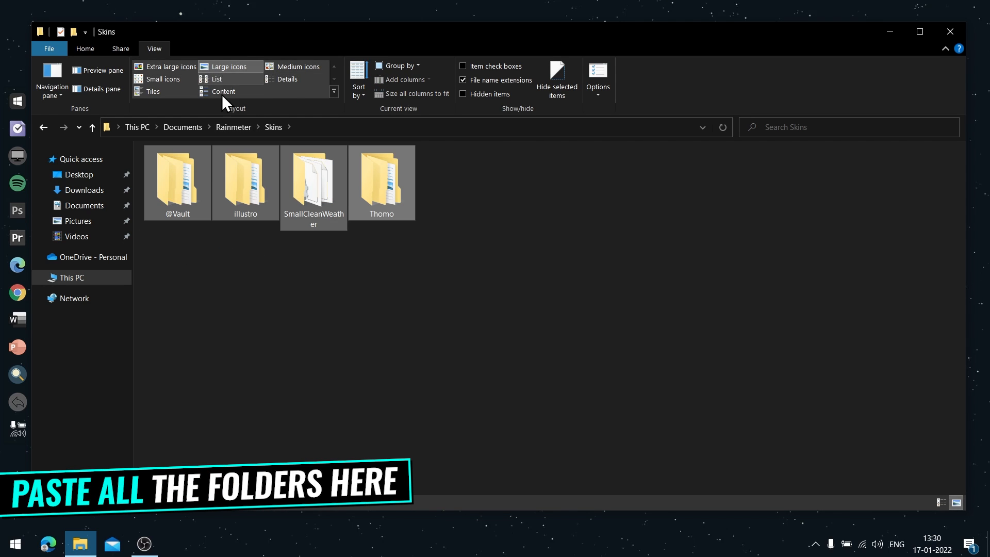
click(243, 286)
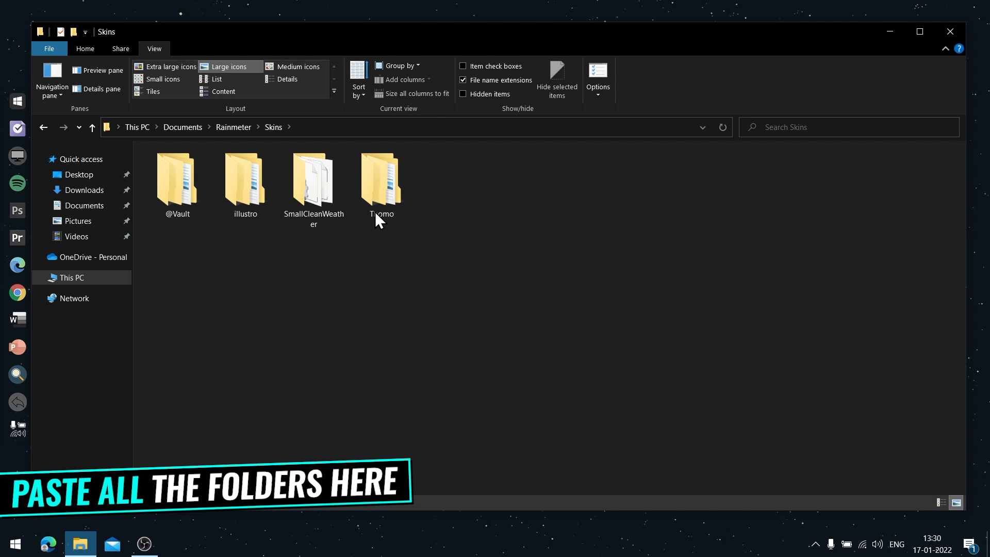
click(950, 30)
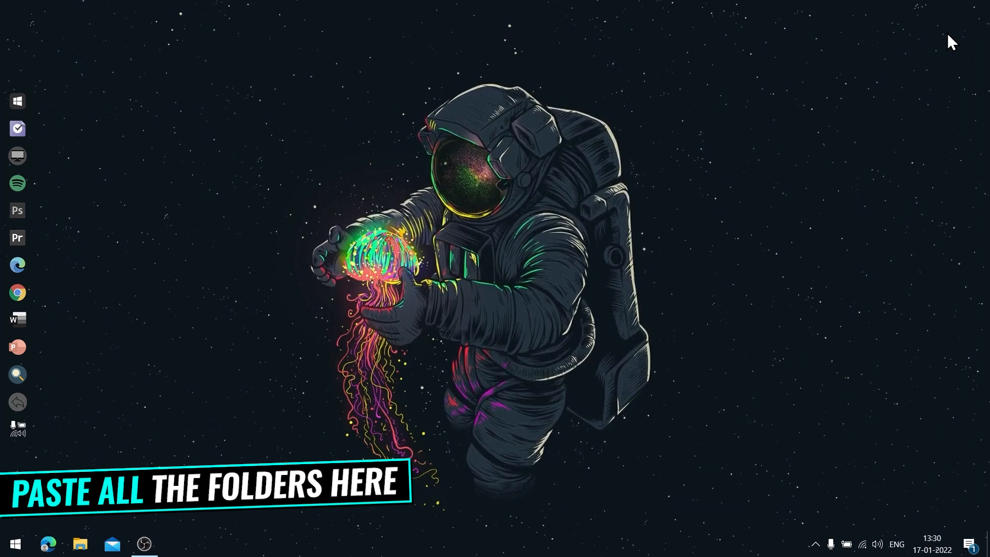
Move the Rainmeter icon out of the hidden tray icons, and refresh all skins in the Rainmeter manager
click(814, 543)
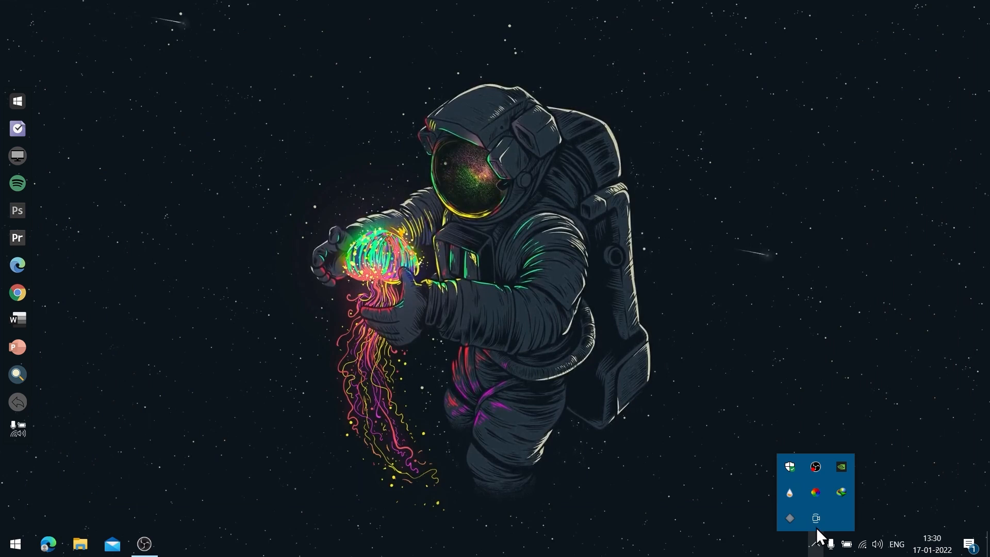
drag(837, 553, 821, 546)
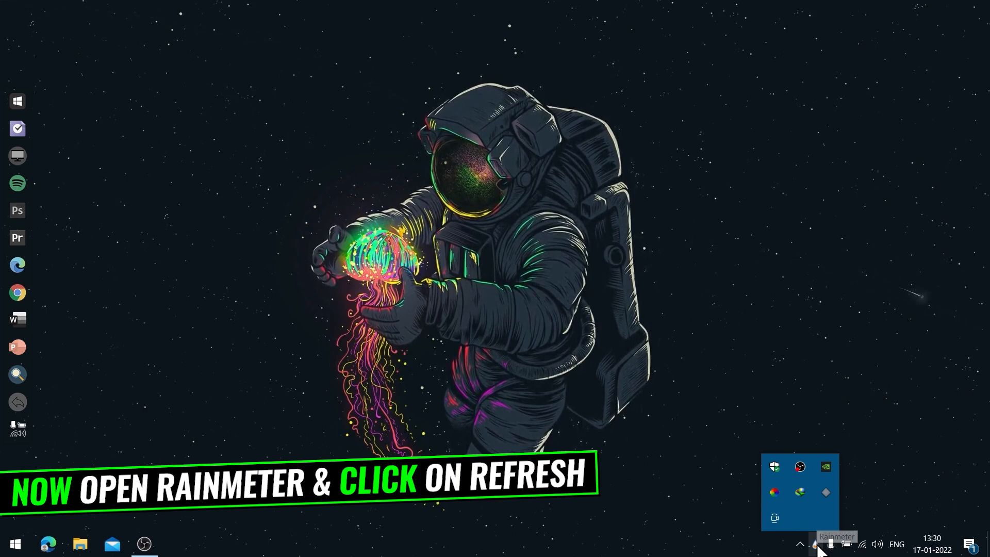
click(848, 527)
click(816, 545)
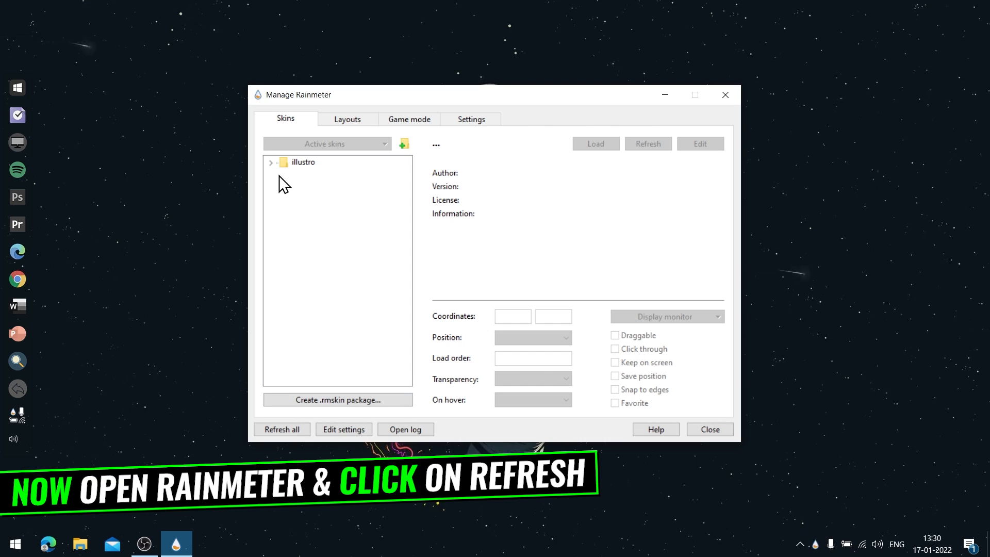
click(286, 430)
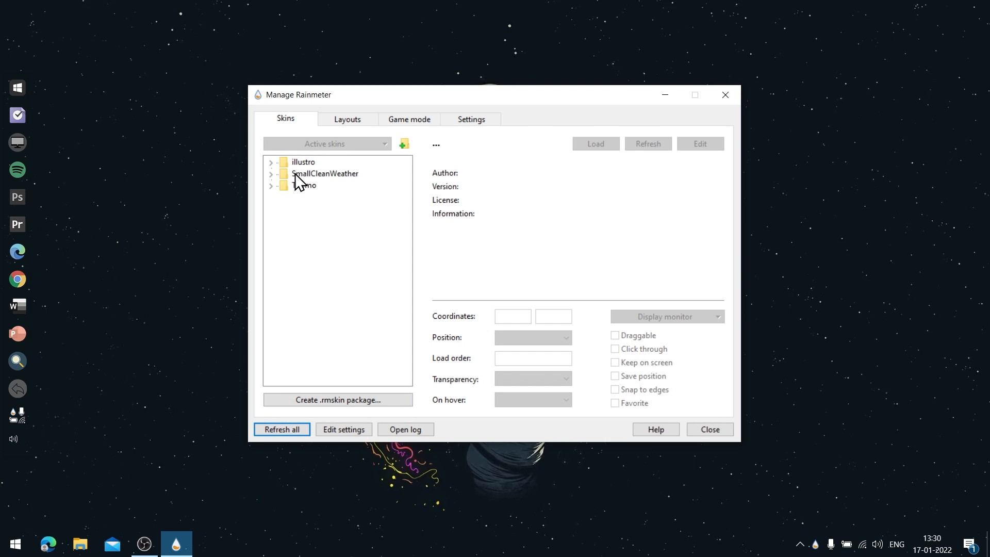
Load the SmallCleanWeather Static.ini skin and place the weather widget beside the astronaut, at about 177, 481
drag(389, 103, 648, 104)
click(531, 175)
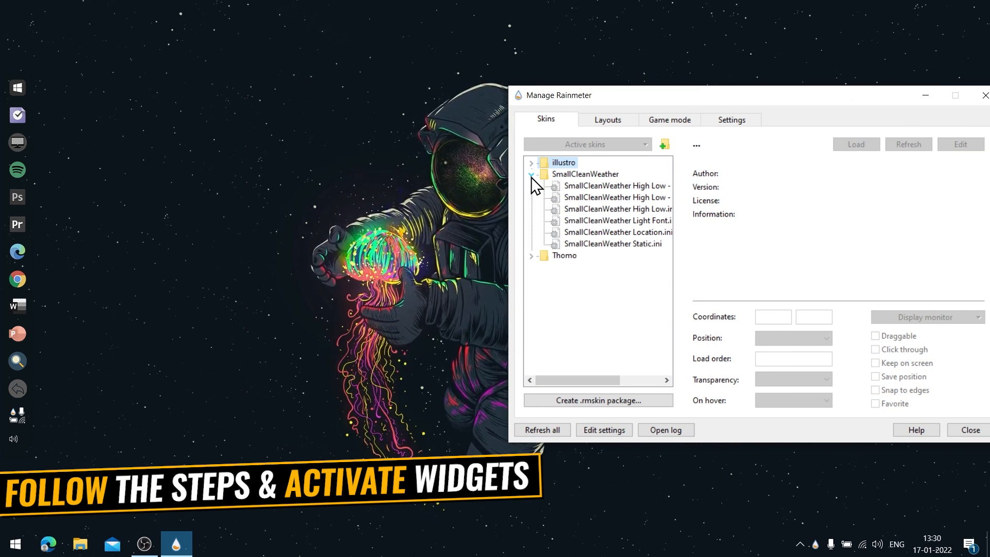
click(590, 244)
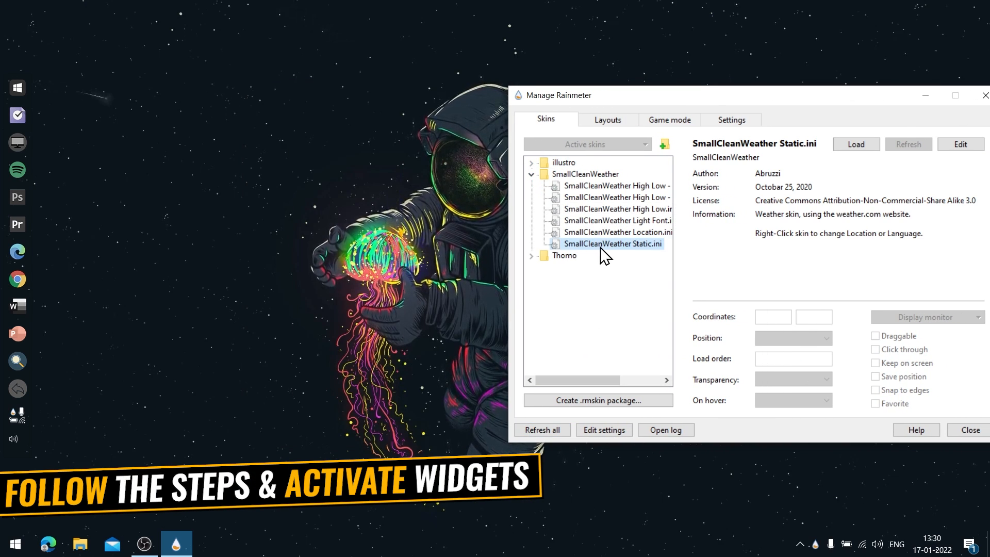
right_click(598, 246)
click(608, 252)
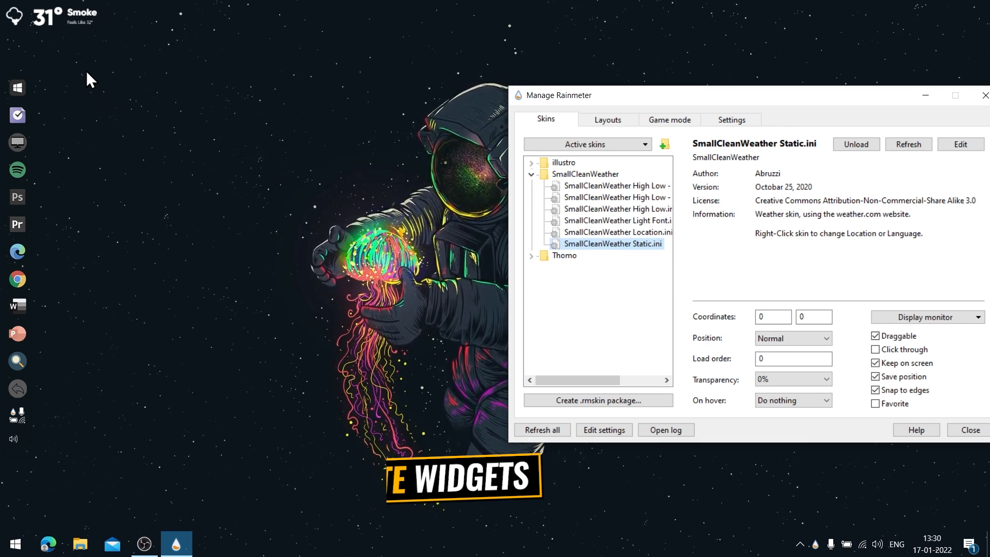
click(94, 122)
drag(94, 121, 168, 336)
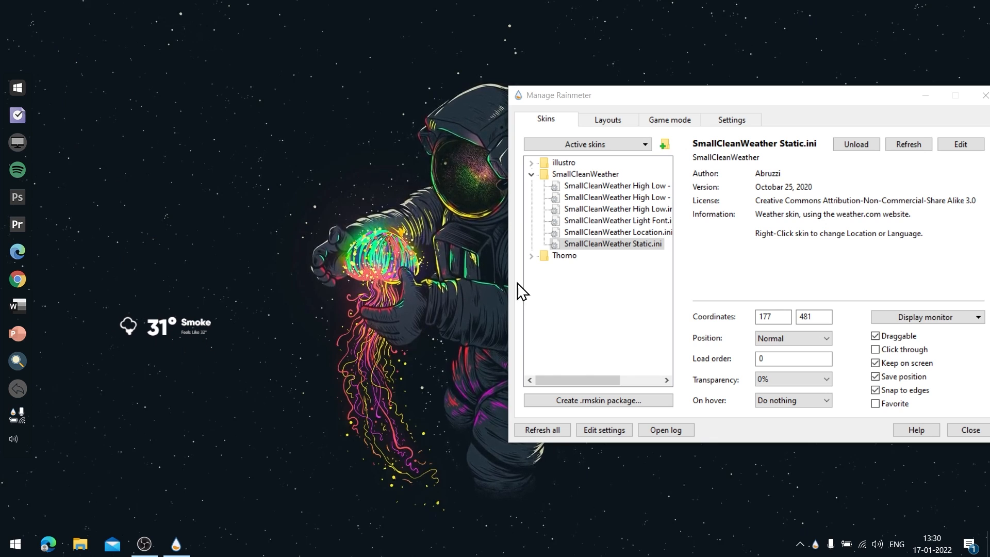
Load Date.ini from Thomo\Date and place the date widget above the weather widget, at about 135, 316
click(531, 256)
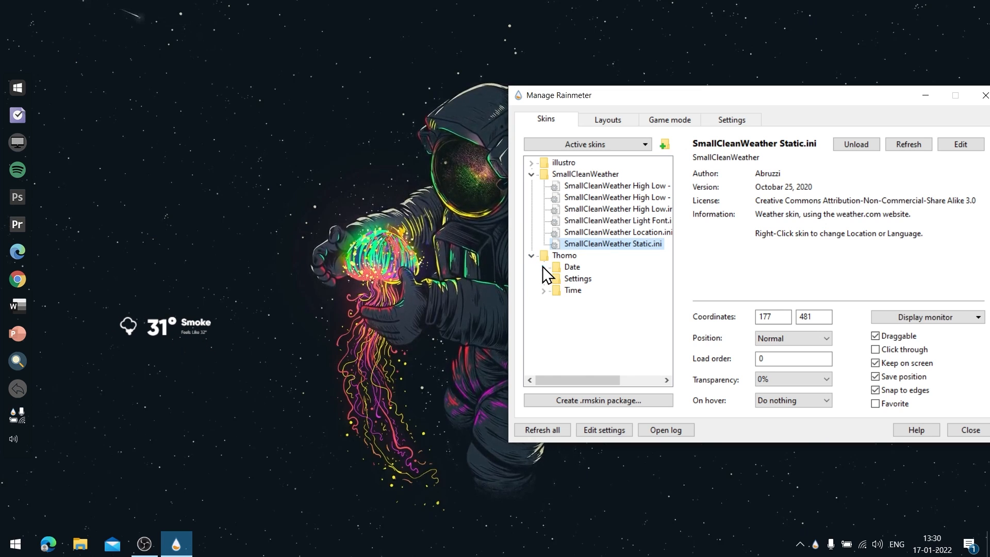
click(543, 267)
click(584, 278)
right_click(583, 277)
click(598, 283)
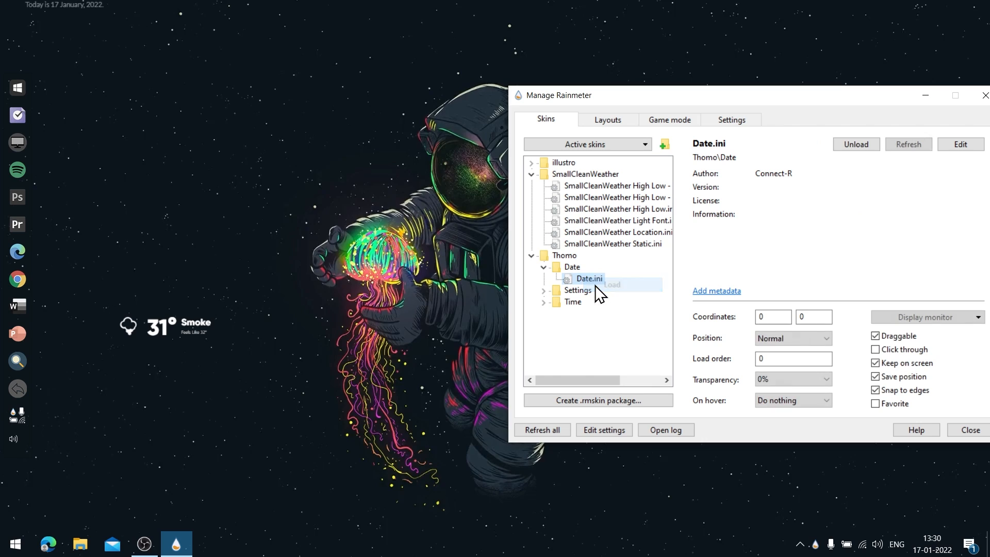
drag(96, 8, 184, 212)
Load the Time.ini skin from Thomo\Time onto the desktop
click(544, 302)
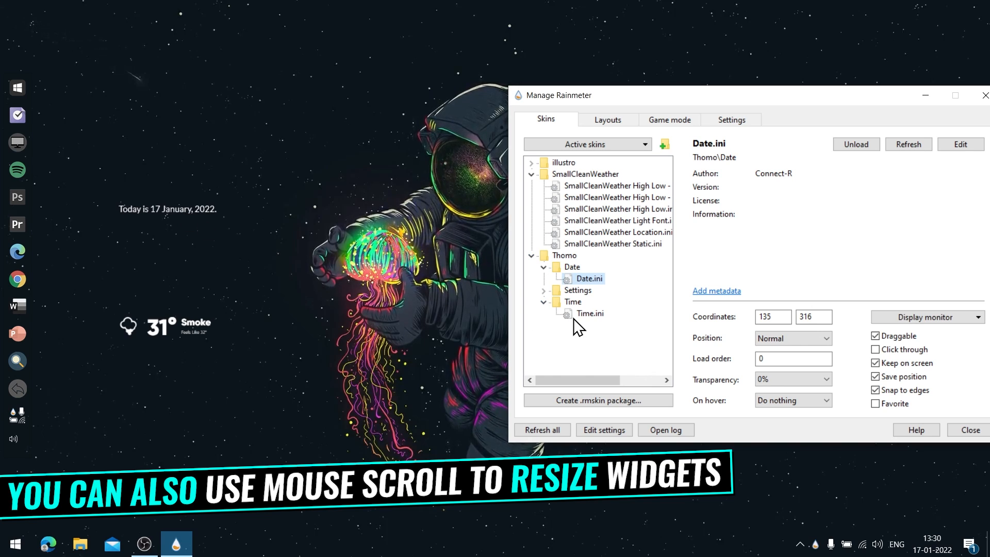
click(589, 313)
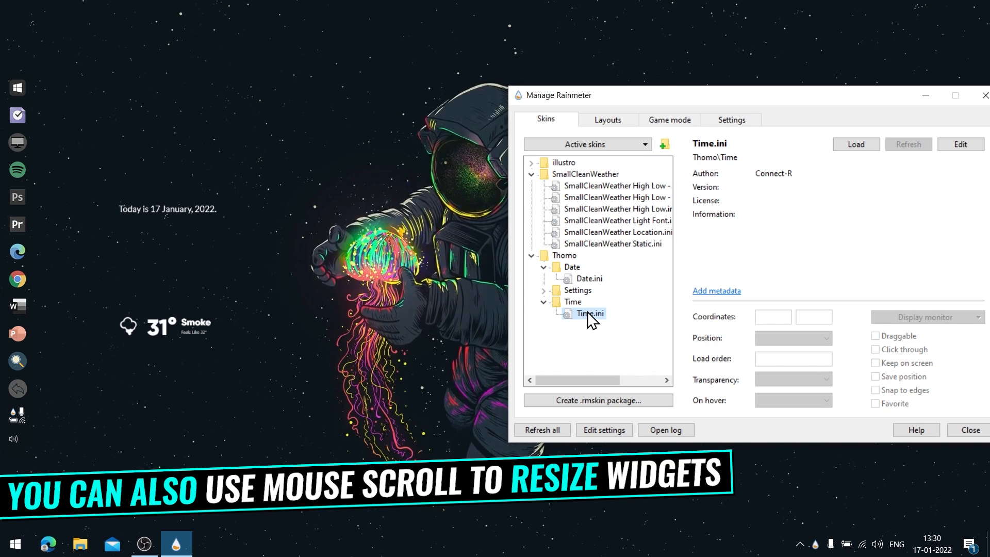
right_click(588, 312)
click(600, 320)
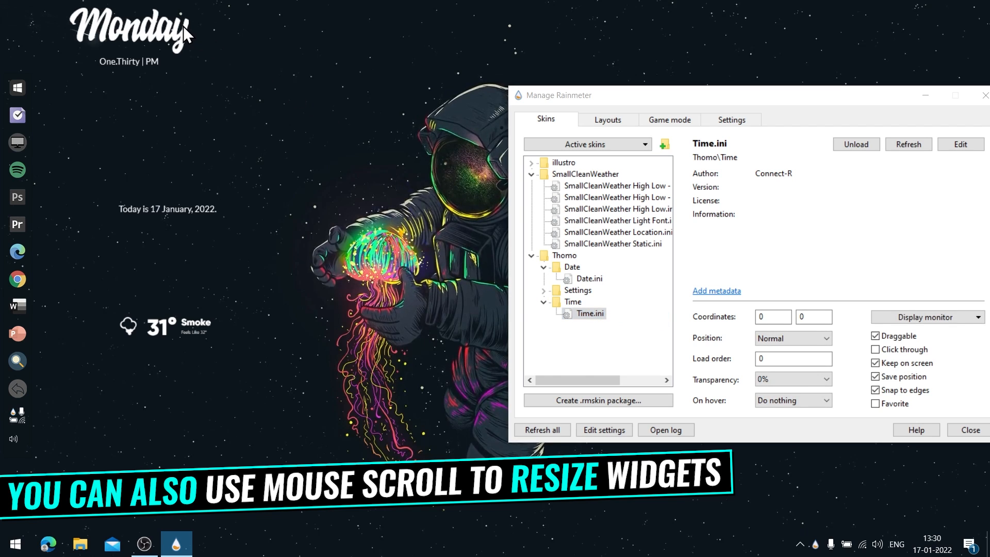
Place the time widget above the weather widget at about 37, 367, and move the date widget down to about 136, 351
drag(183, 26, 209, 267)
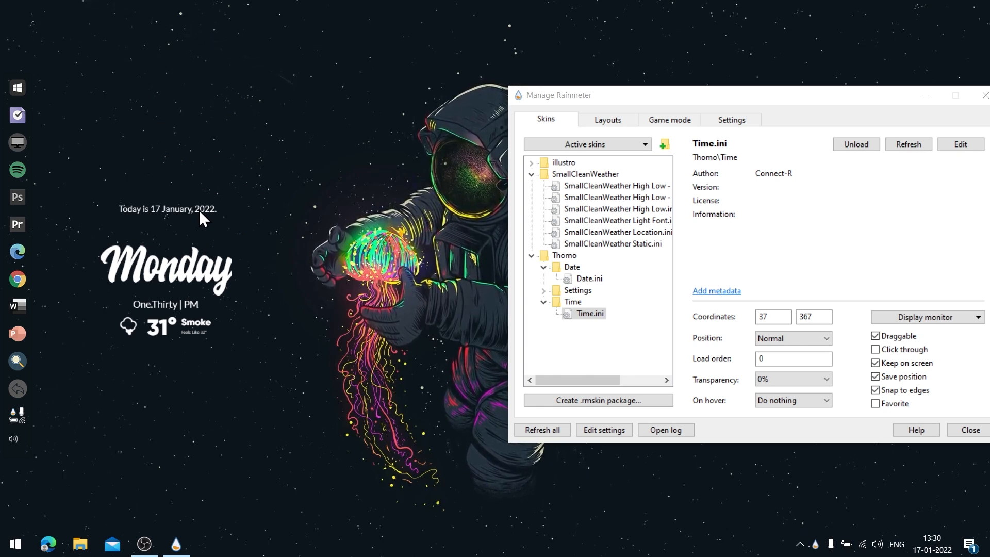
drag(199, 209, 200, 232)
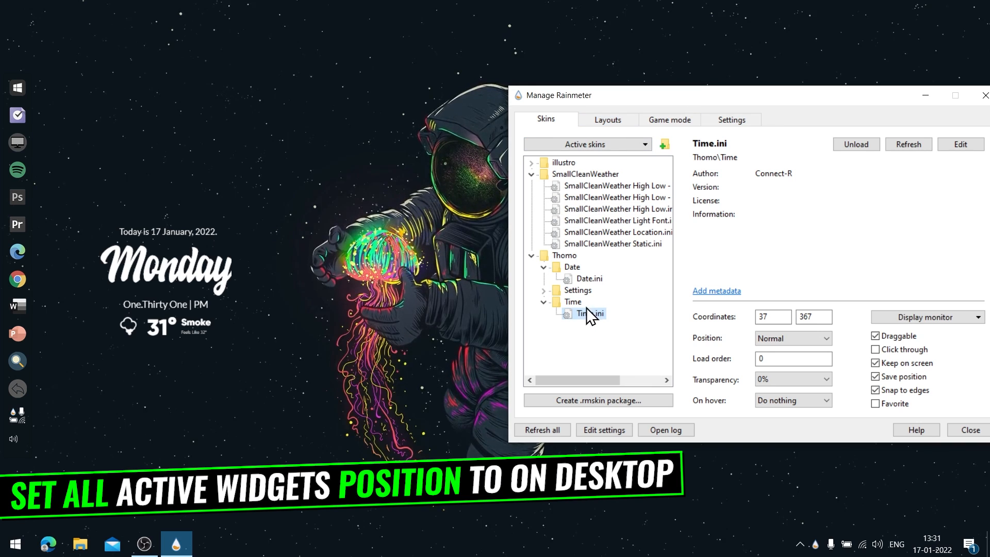
Set the position of the Time.ini, Date.ini and SmallCleanWeather Static.ini skins to On desktop
click(768, 339)
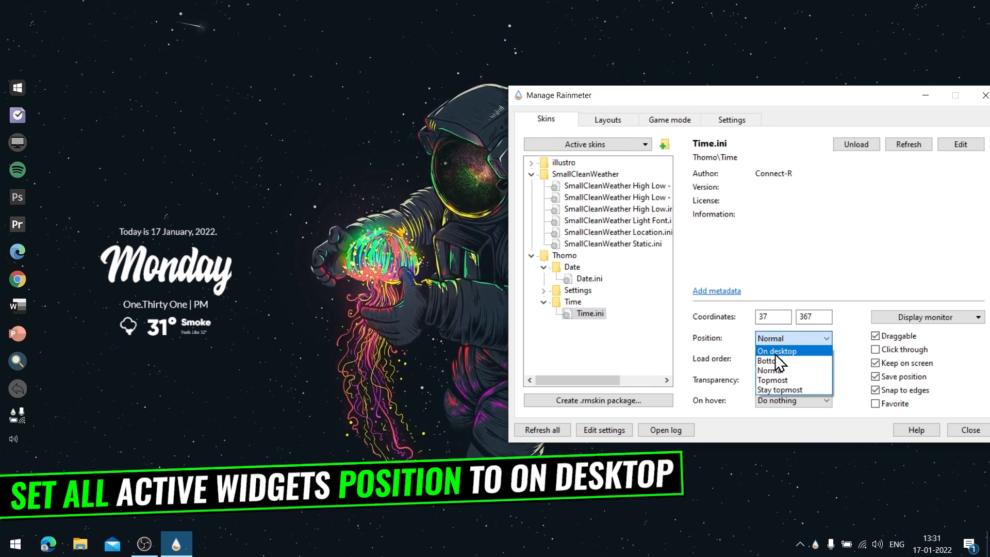
click(773, 351)
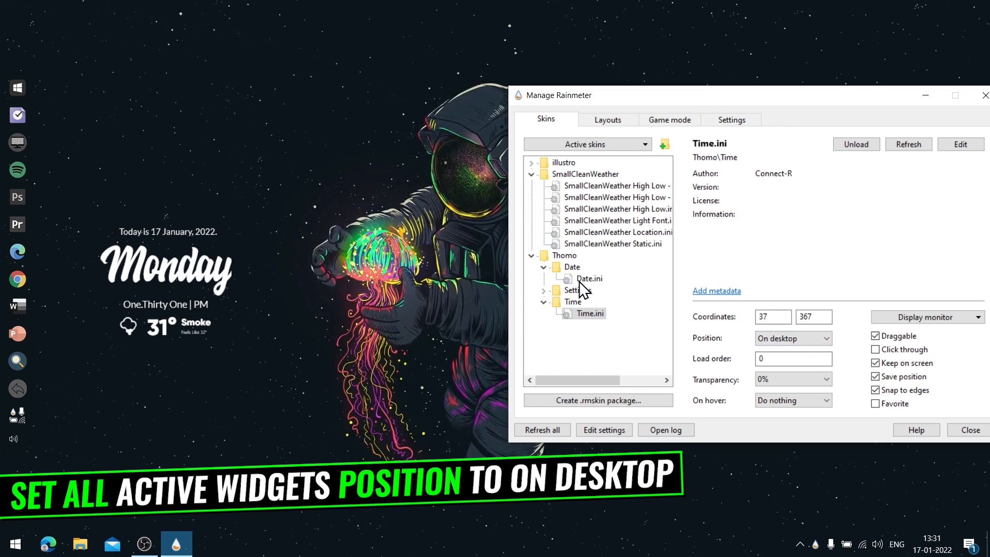
click(584, 279)
click(760, 340)
click(766, 352)
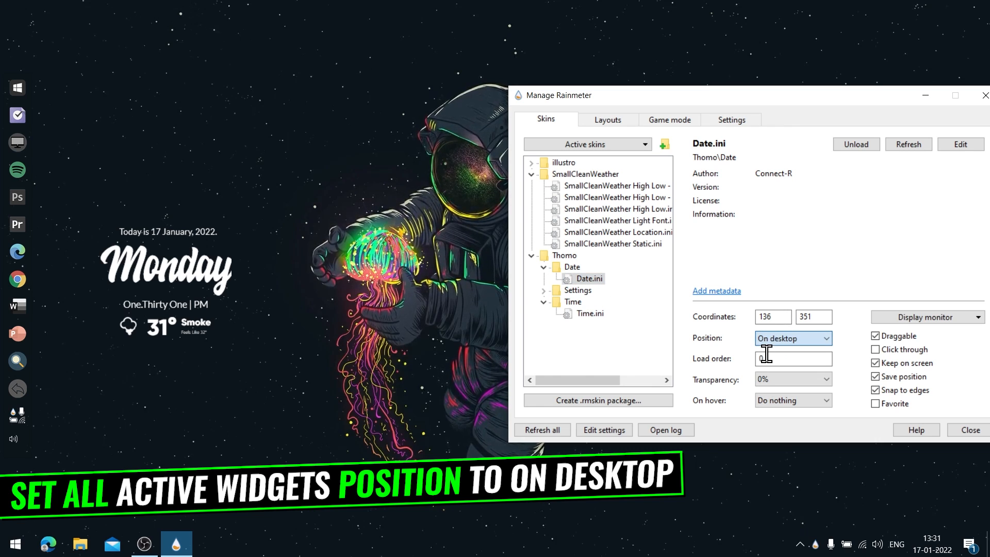
click(621, 246)
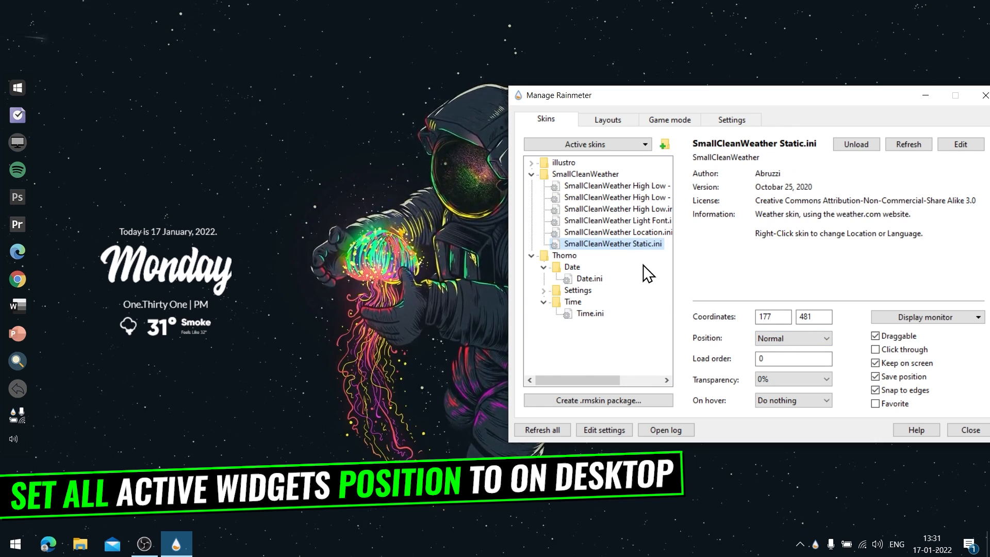
click(760, 338)
click(766, 351)
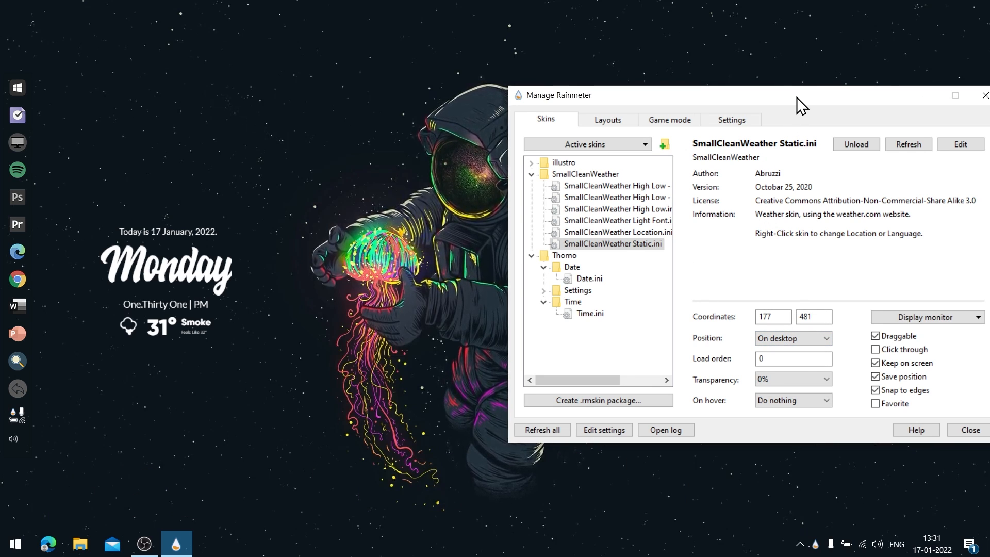
Close the Rainmeter manager and realign the date, time and weather widgets into one centred stack beside the astronaut
drag(796, 96, 626, 86)
click(819, 82)
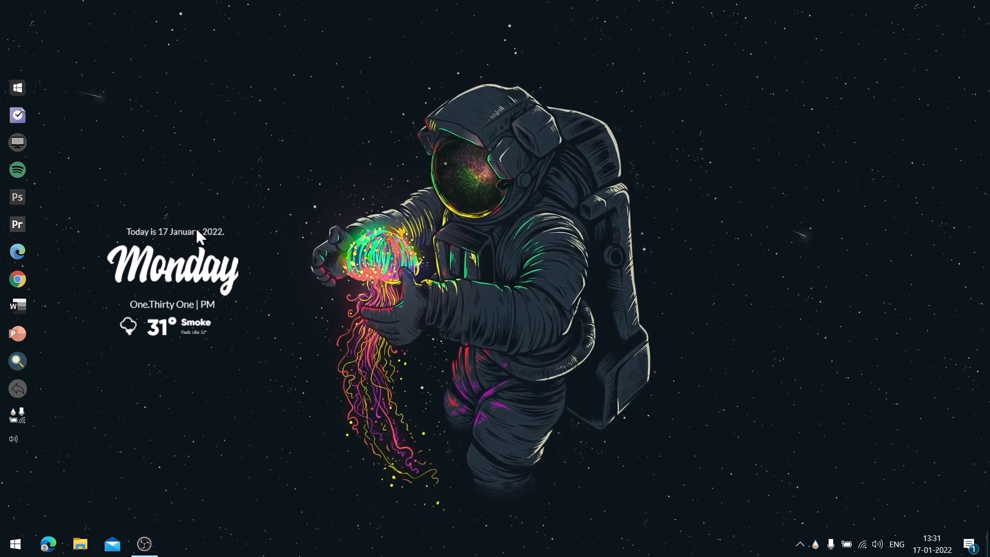
drag(194, 228, 200, 211)
drag(201, 269, 206, 248)
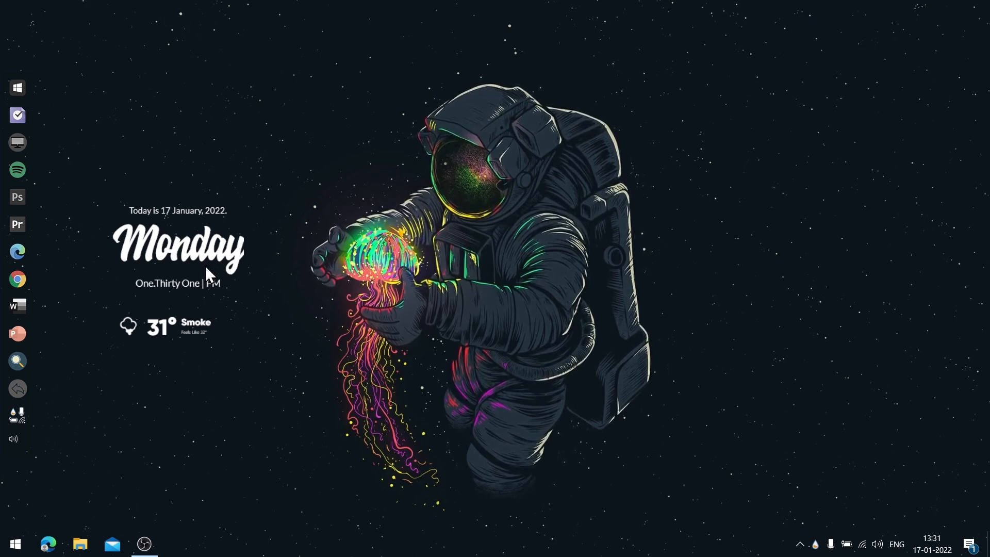
mouse_move(169, 330)
mouse_down()
mouse_move(185, 326)
mouse_move(179, 315)
mouse_up()
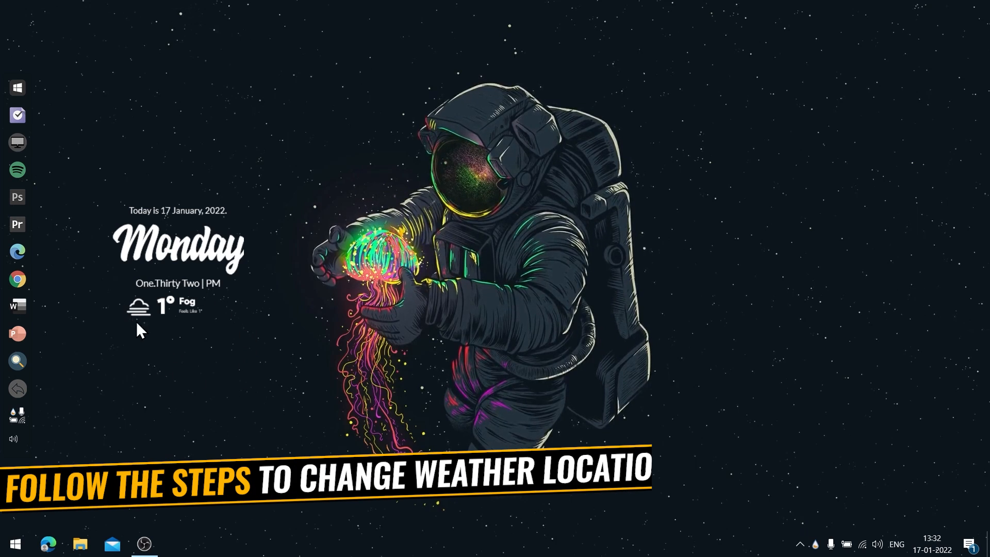
Open the weather codes website from the weather widget's custom skin actions and look up the coordinates of Mumbai
right_click(162, 304)
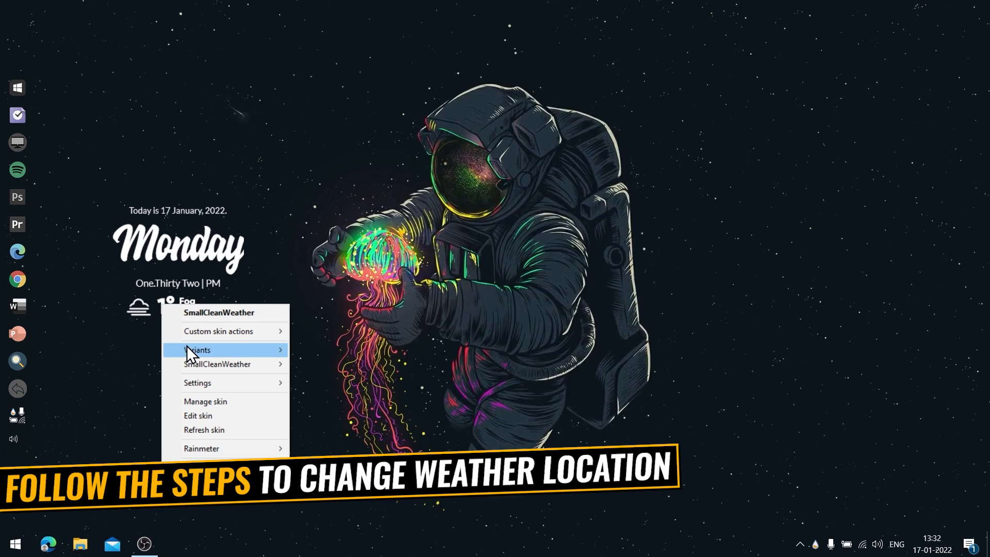
mouse_move(186, 334)
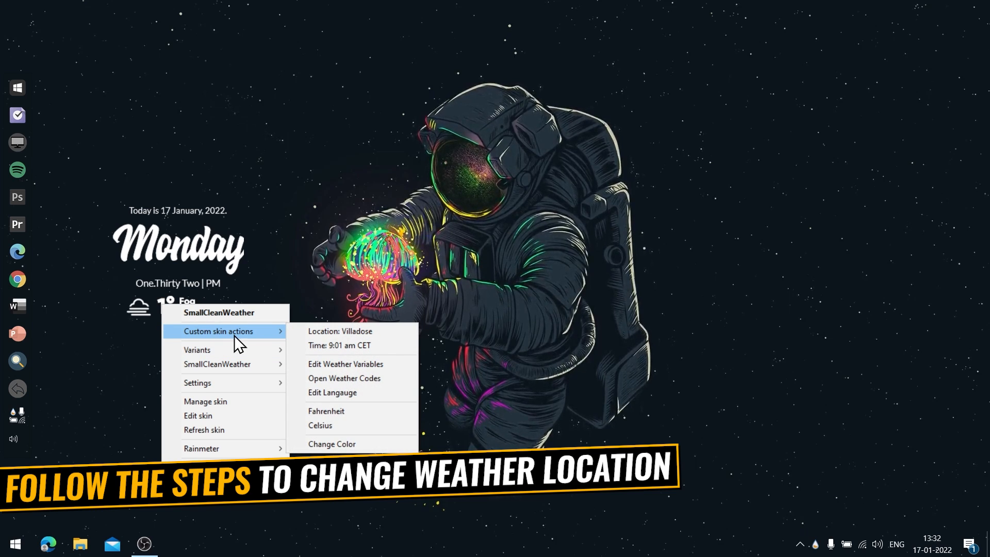
click(360, 379)
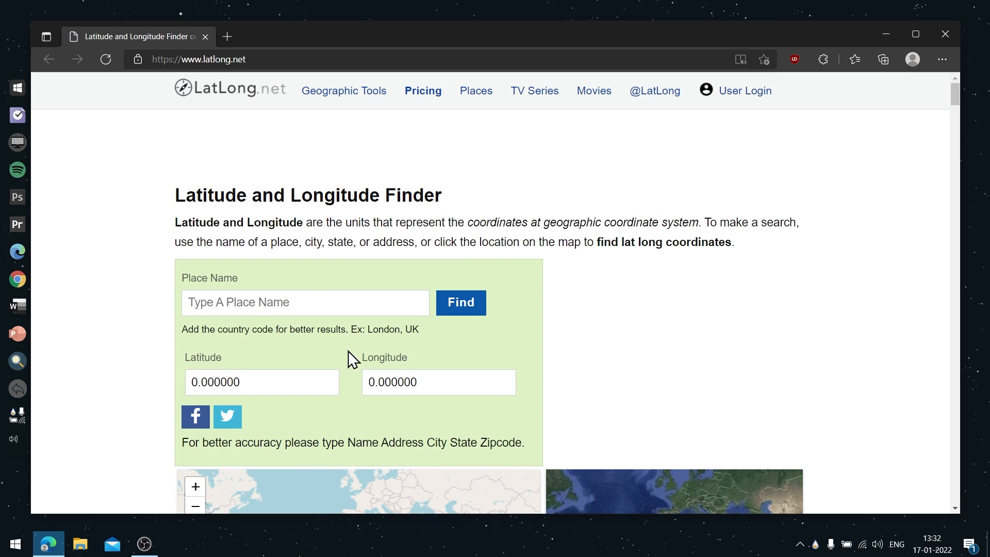
click(304, 303)
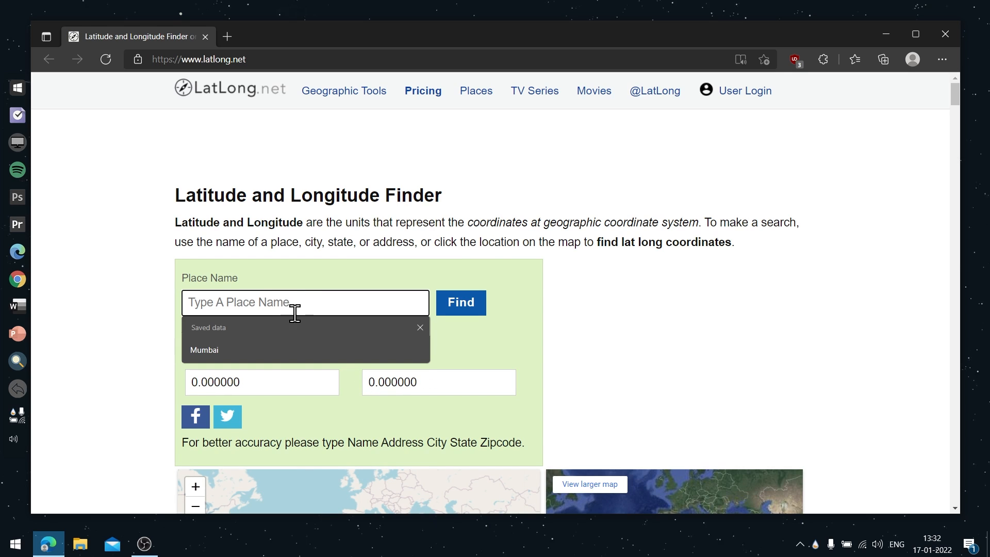
text(Mumba)
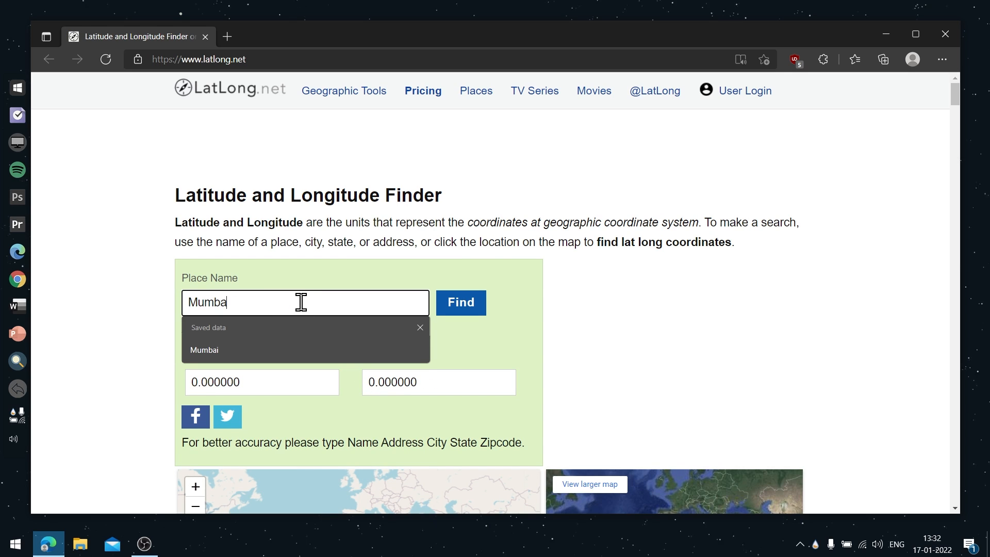
text(i)
click(462, 303)
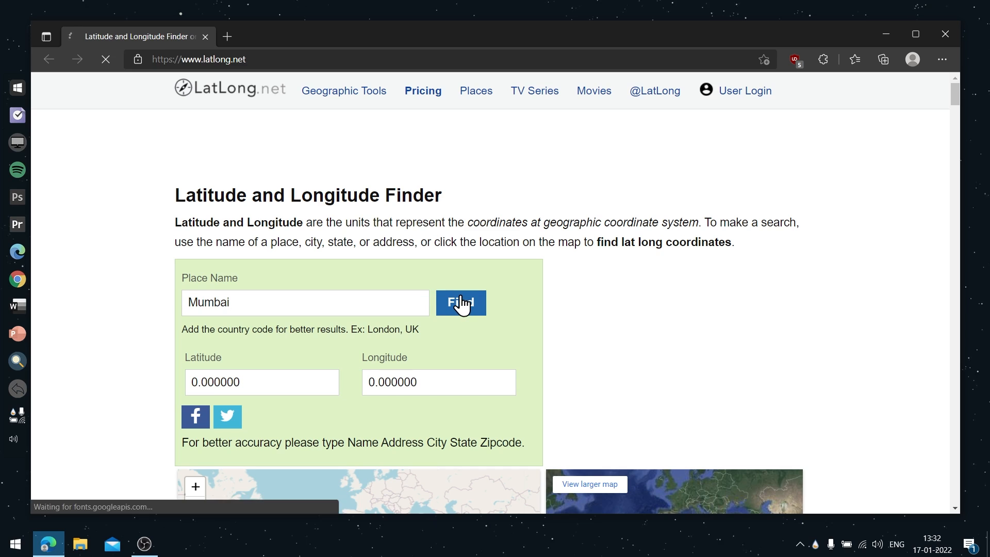
Copy Mumbai's latitude, 19.075983, from the website and minimize the browser
drag(318, 370, 162, 377)
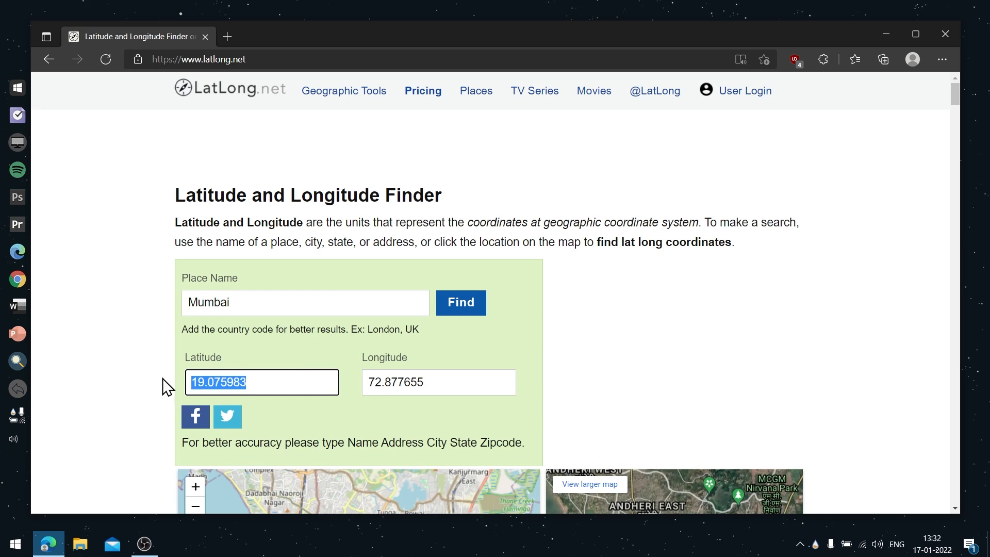
drag(453, 390, 353, 390)
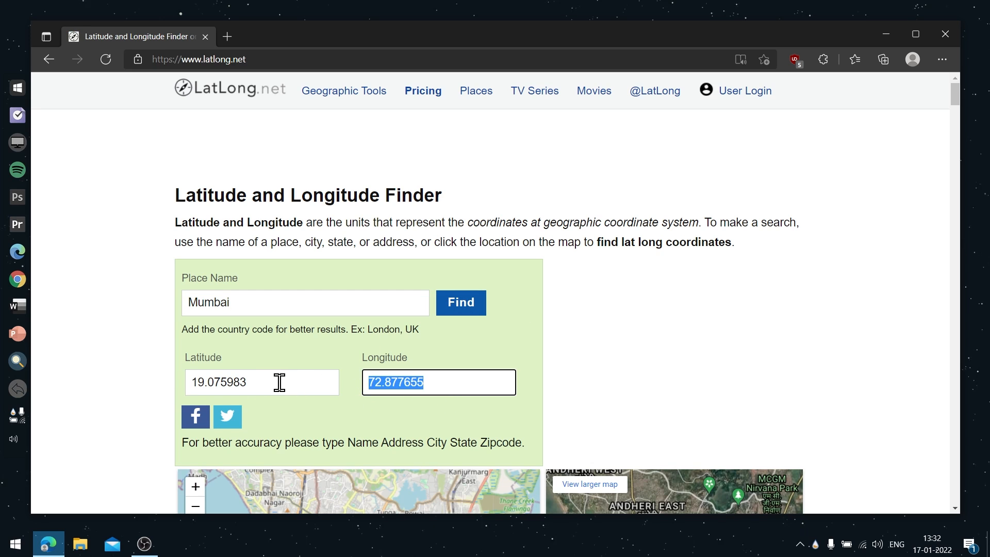
drag(279, 382, 179, 380)
right_click(203, 382)
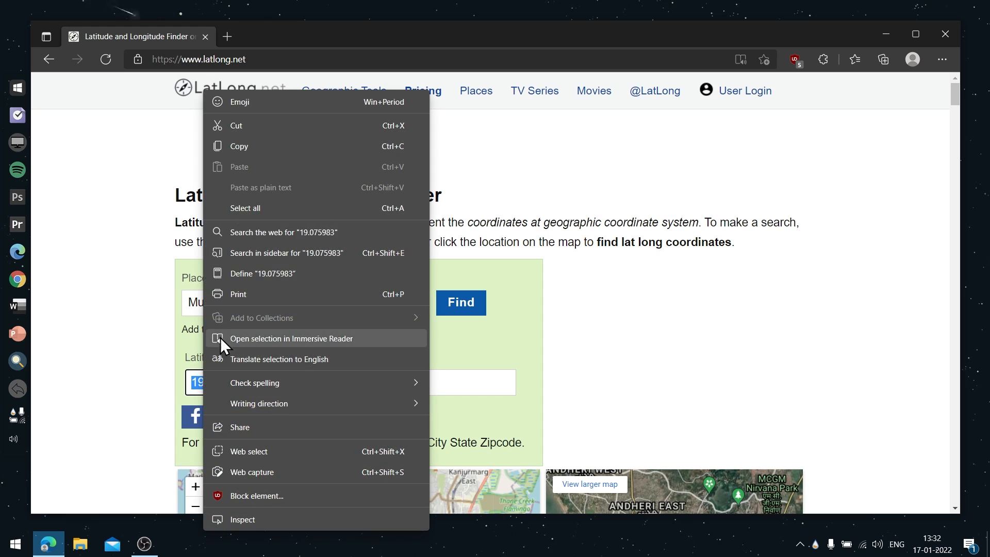
click(257, 146)
click(52, 542)
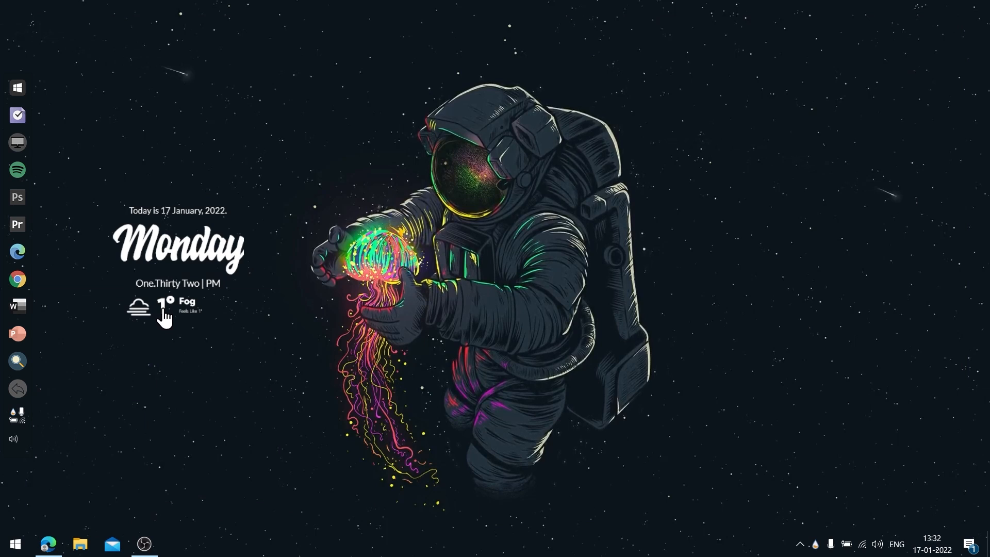
Open the weather widget's weather variables file and set Latitude to 19.075983, copied from the coordinates website
right_click(164, 307)
mouse_move(206, 335)
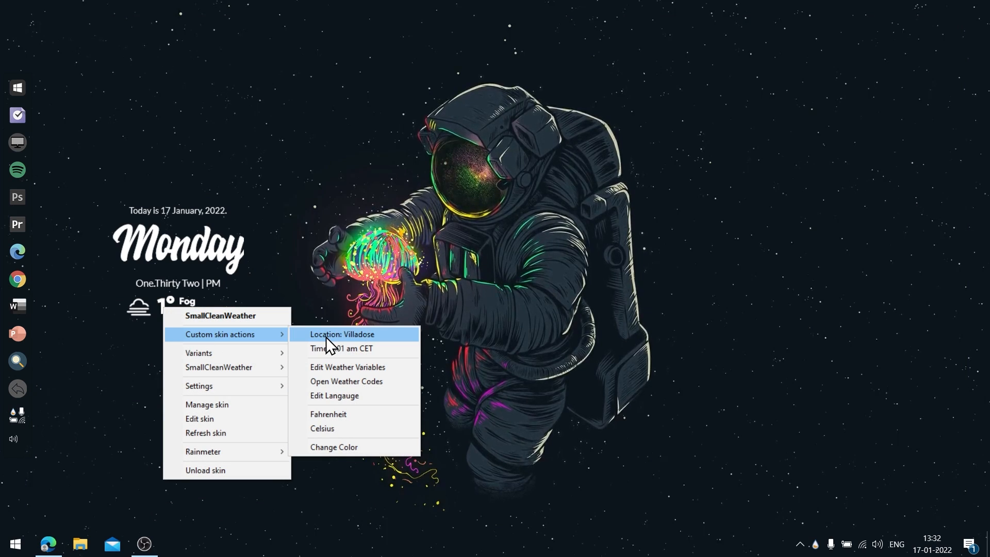
click(341, 367)
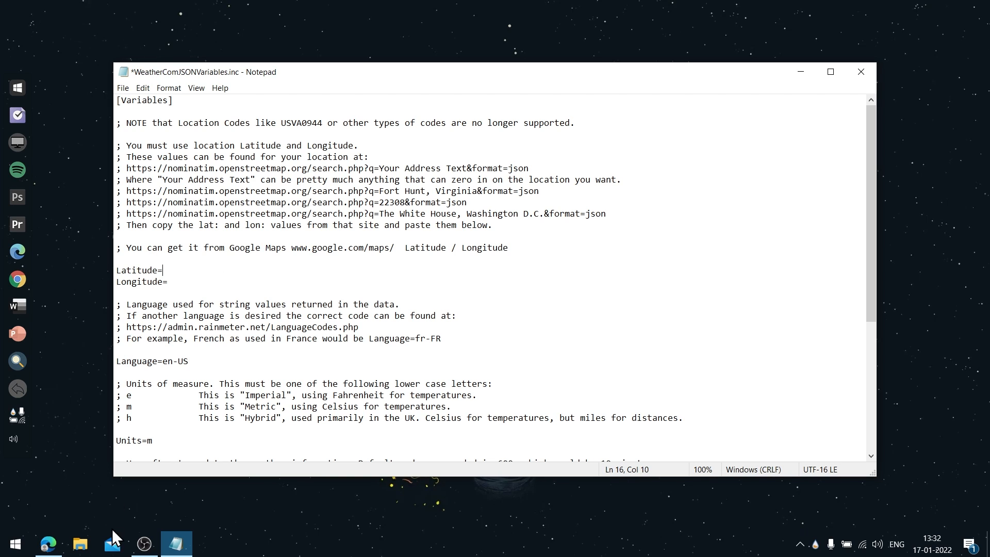
click(47, 542)
right_click(207, 373)
click(270, 146)
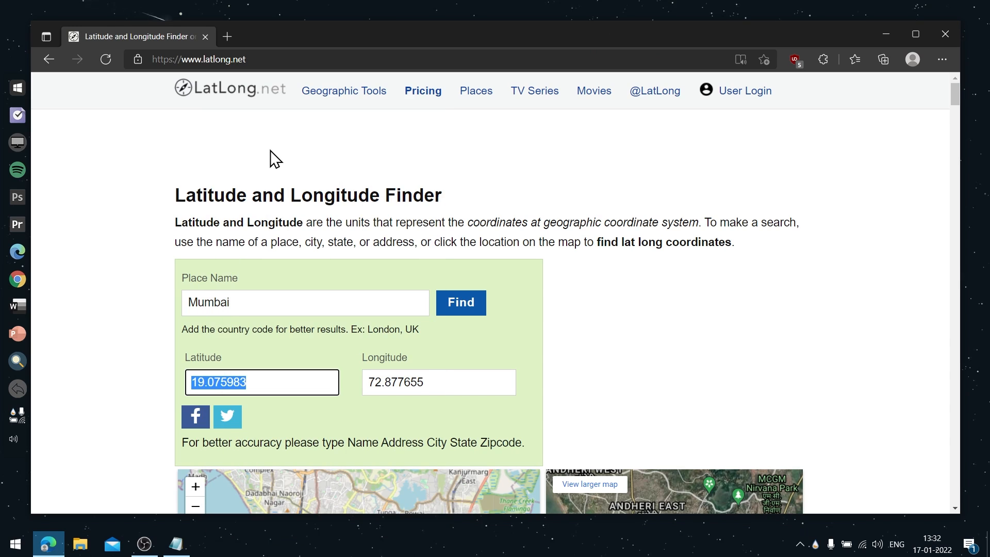
click(175, 544)
right_click(177, 270)
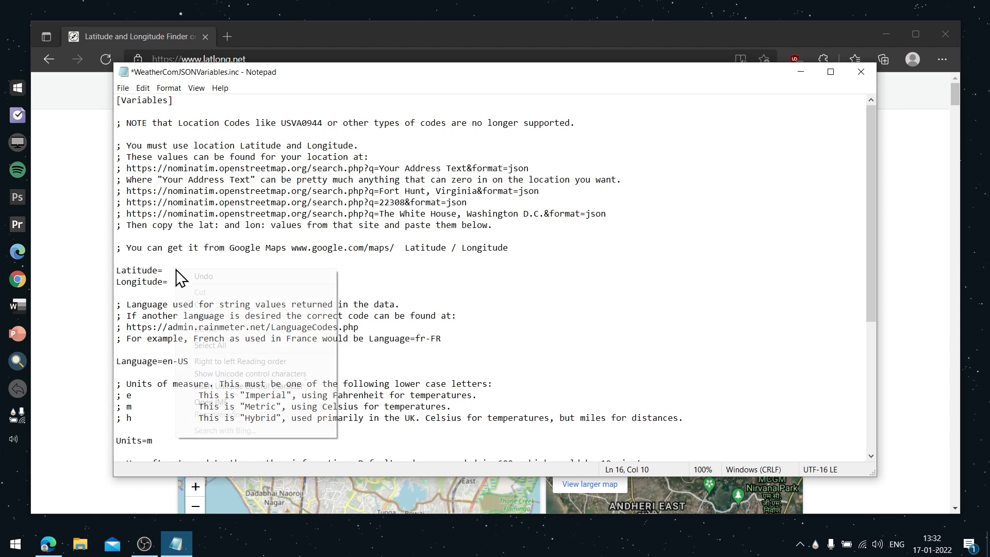
click(202, 316)
Copy Mumbai's longitude from the website and set Longitude in the weather variables file to 72.877655
click(57, 334)
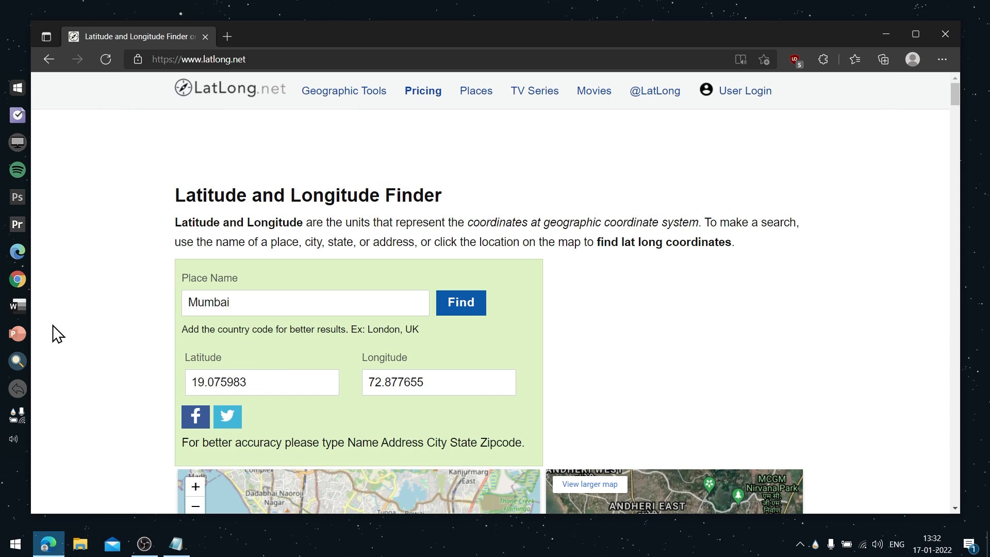
double_click(415, 384)
right_click(395, 381)
click(432, 147)
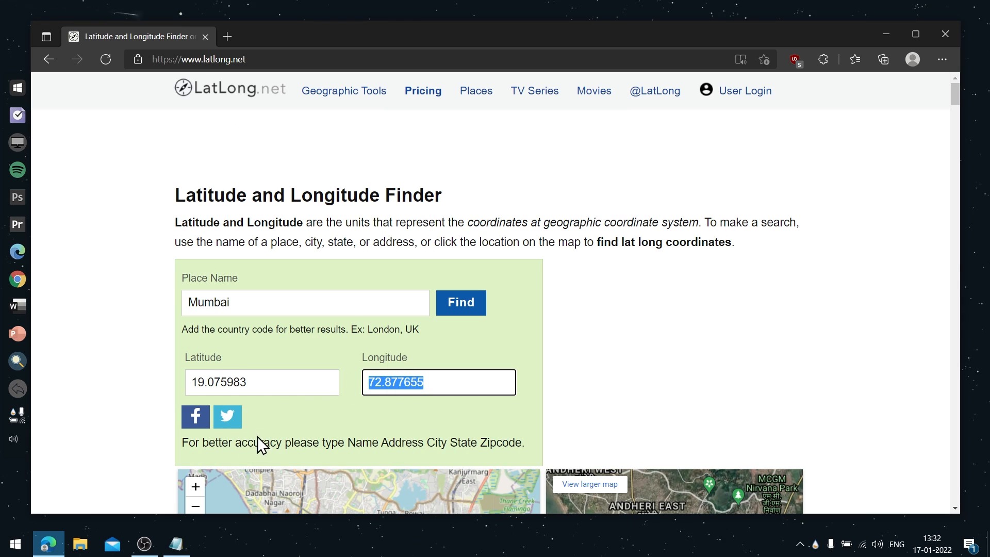
click(177, 546)
right_click(180, 282)
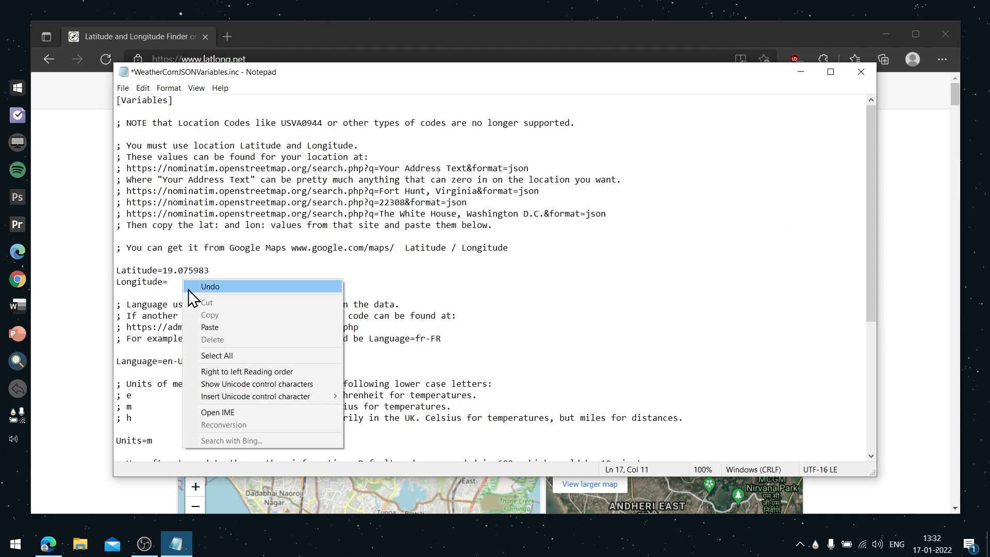
click(216, 330)
Save WeatherComJSONVariables.inc, and close the file and the browser
click(122, 89)
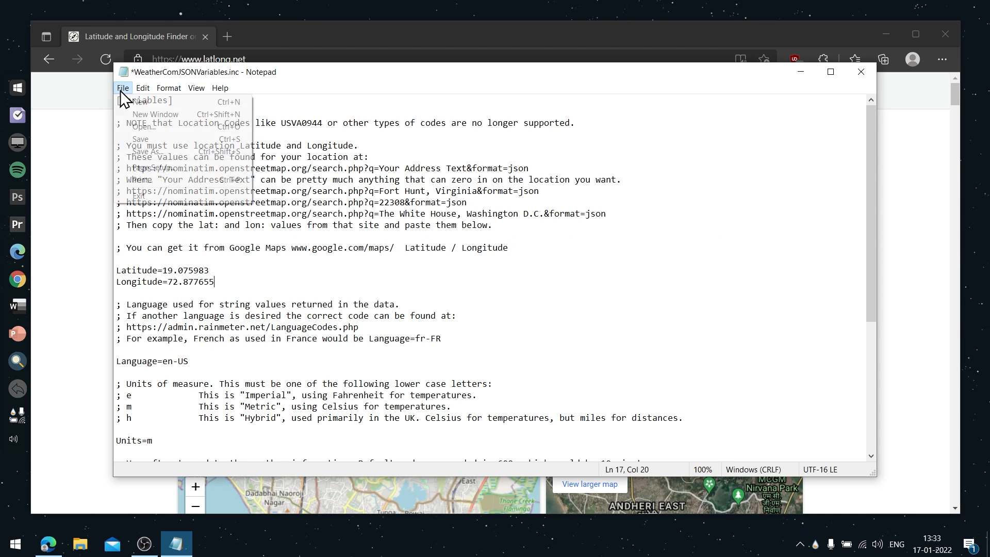
click(141, 139)
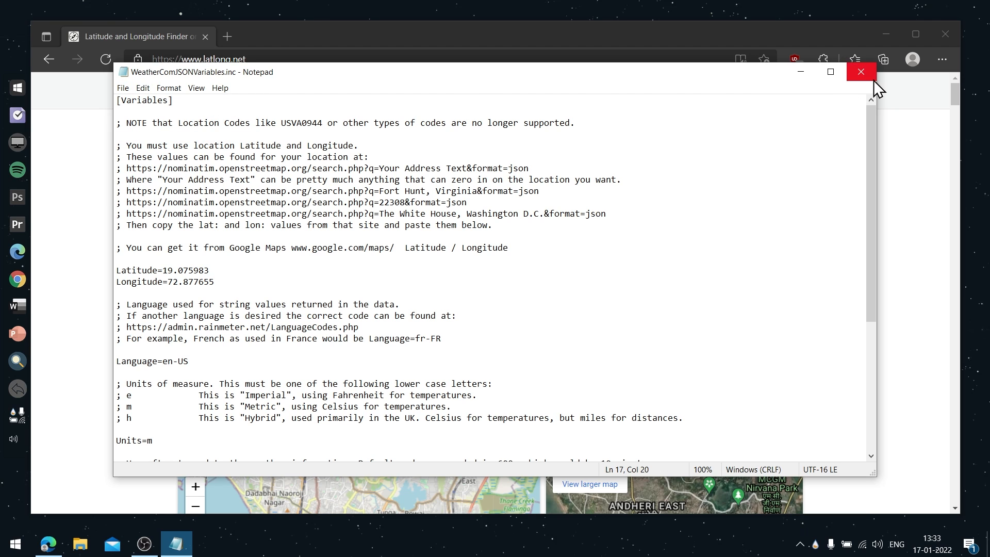
click(860, 71)
click(945, 34)
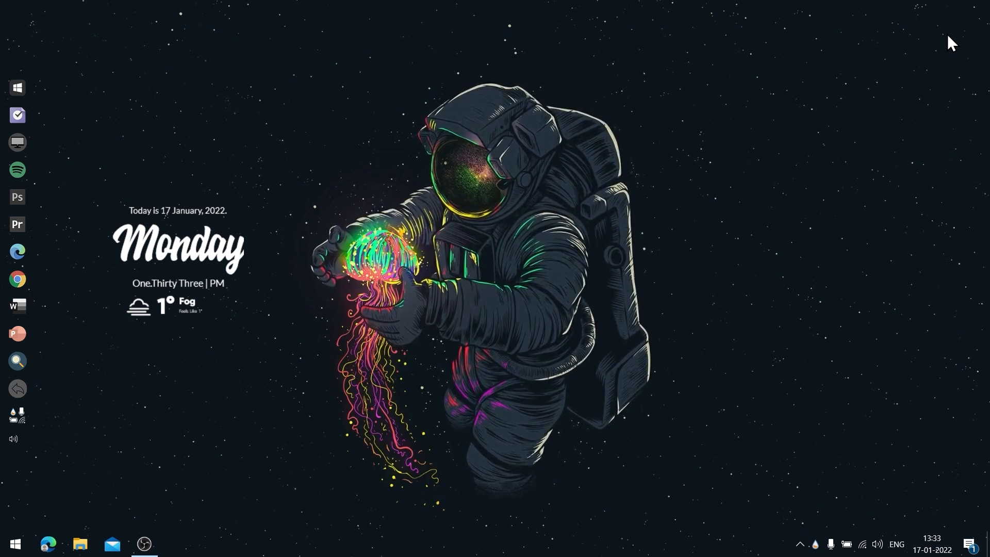
Refresh the weather skin to load the new location, and fine-tune the weather widget beneath the time
right_click(171, 301)
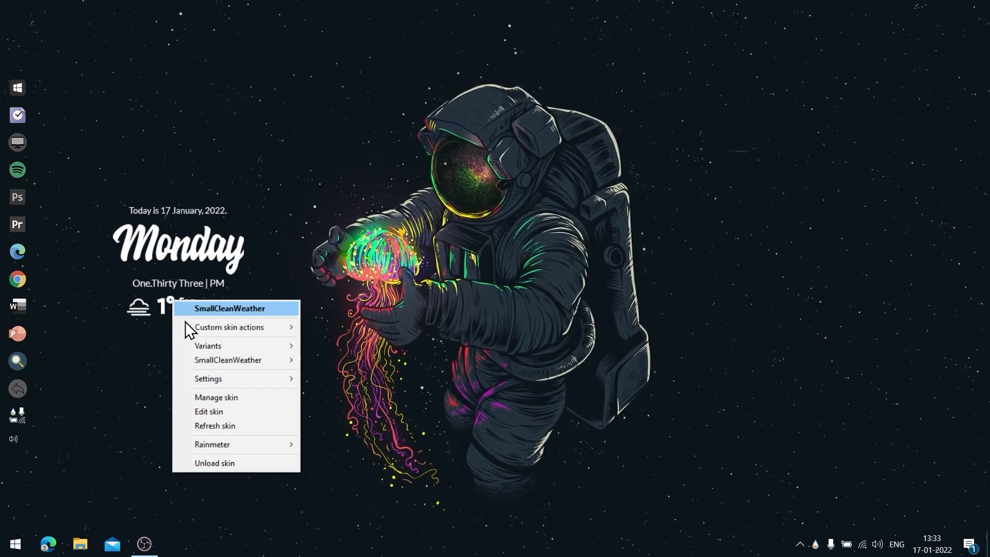
click(212, 425)
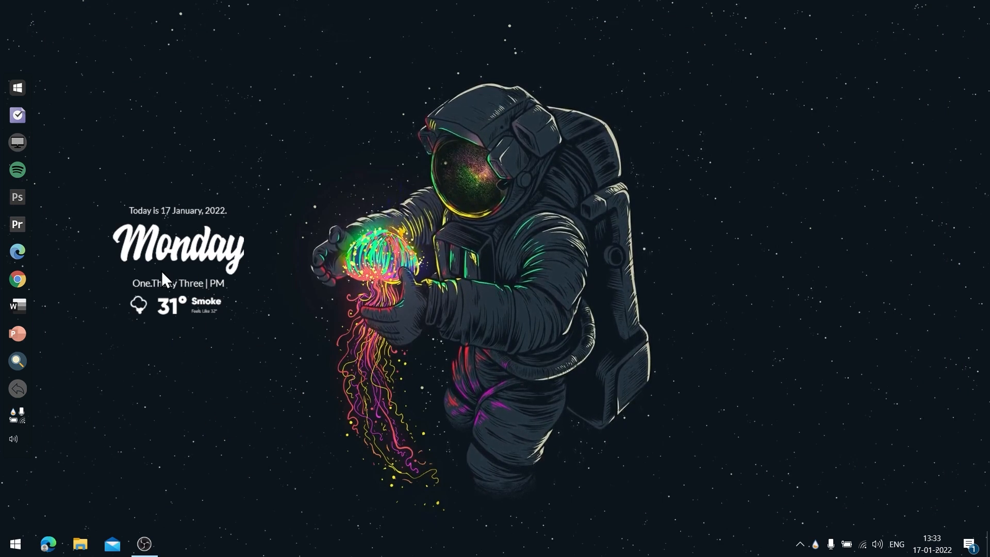
click(206, 309)
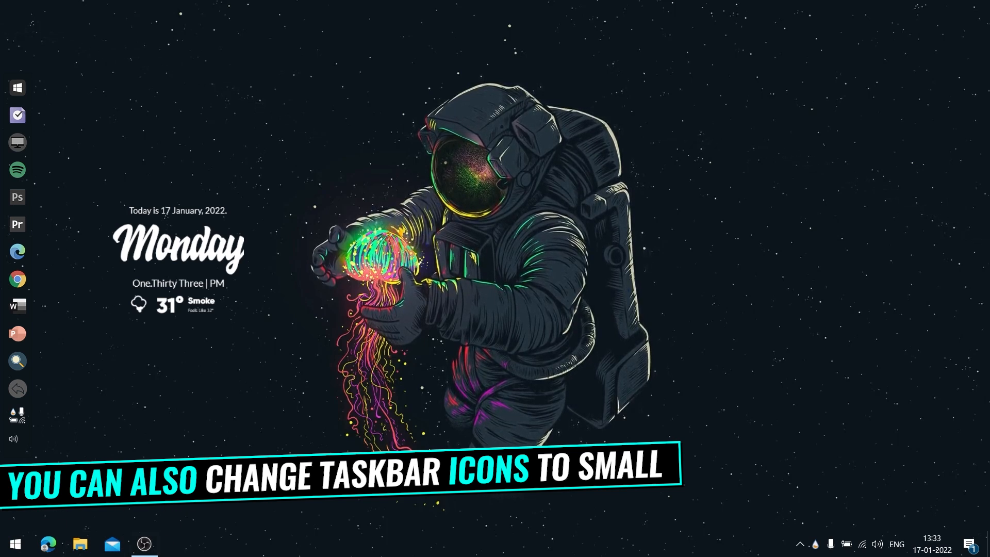
Turn on small taskbar buttons in the Windows taskbar settings and close Settings
right_click(442, 547)
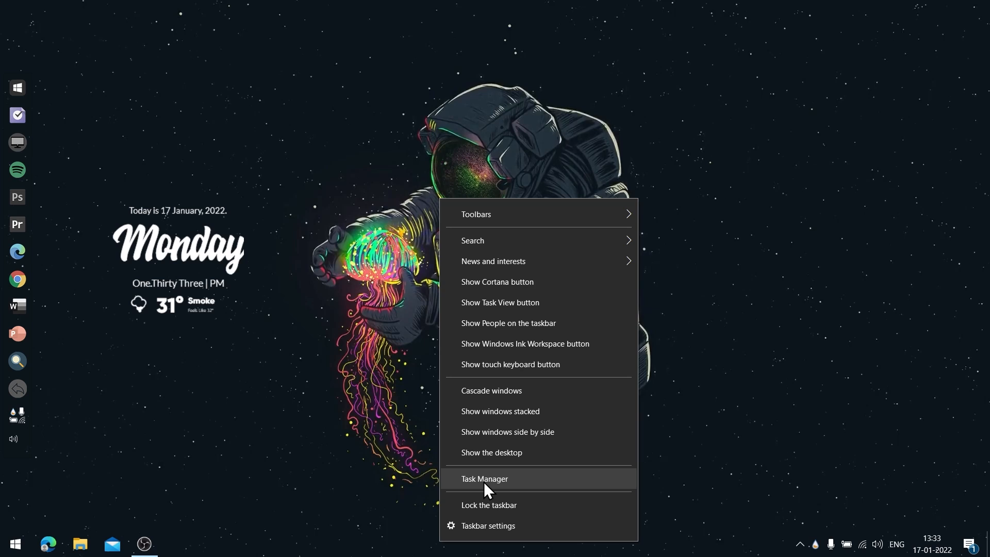
click(481, 518)
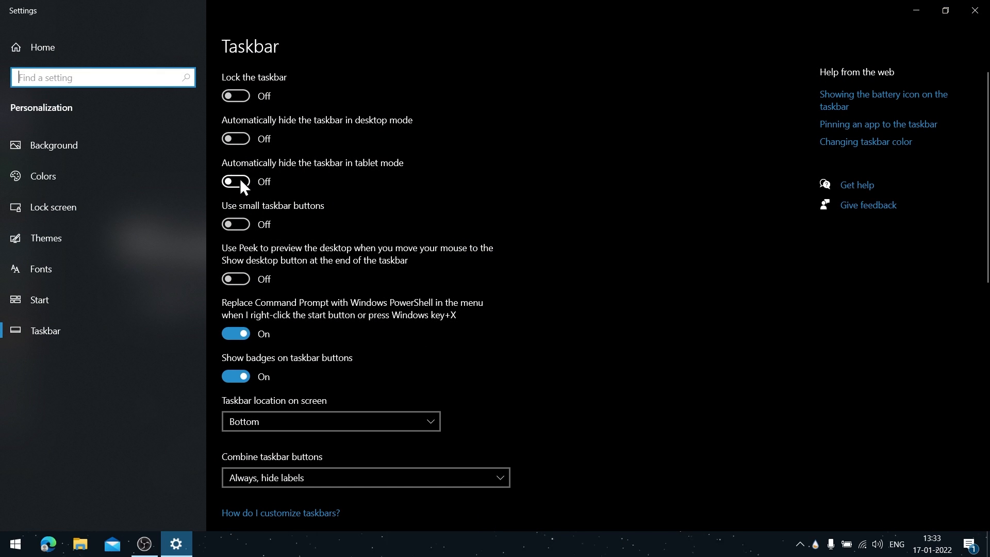
click(241, 224)
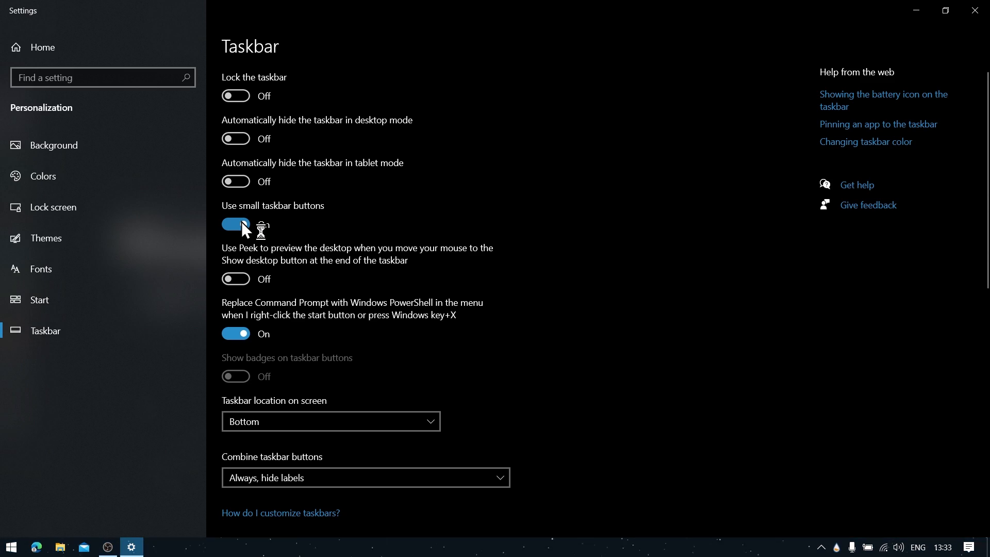
click(974, 10)
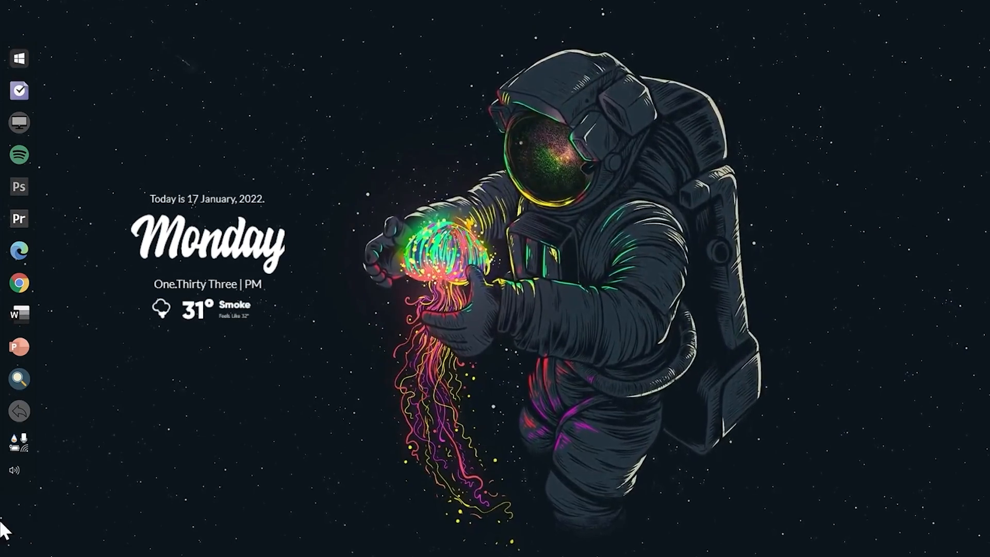